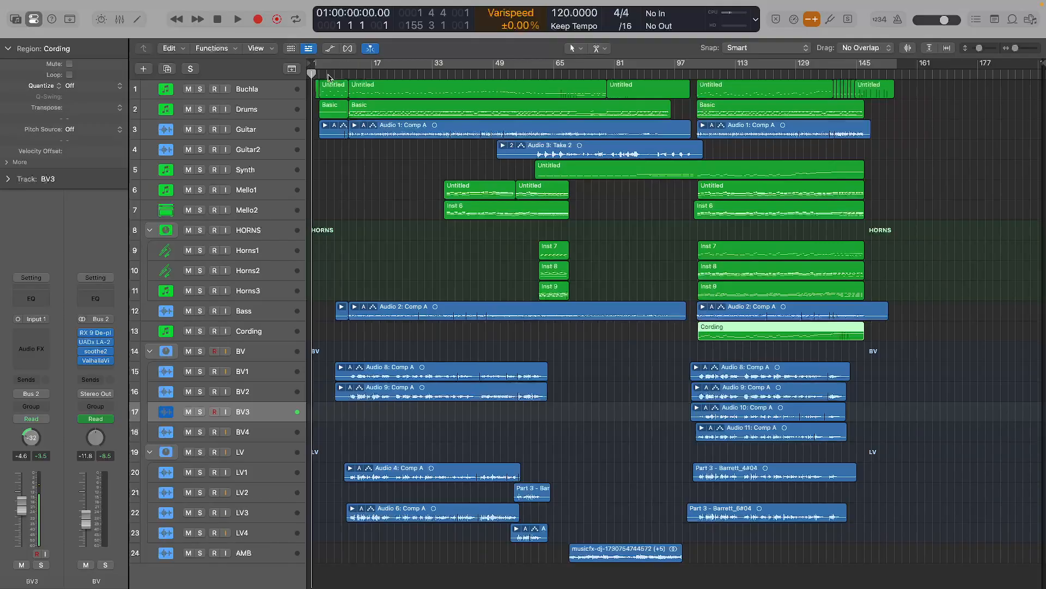
Place the playhead at bar 2 and enlarge the arrangement's track height and timeline scale.
click(319, 75)
key(super+Down)
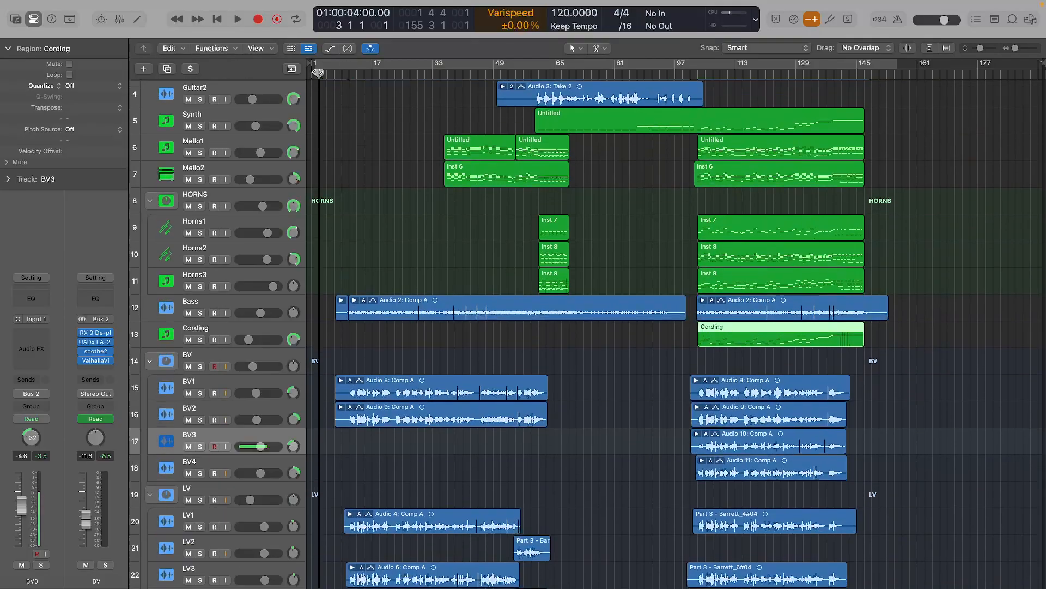
key(super+Down)
scroll(334, 136, down, 1)
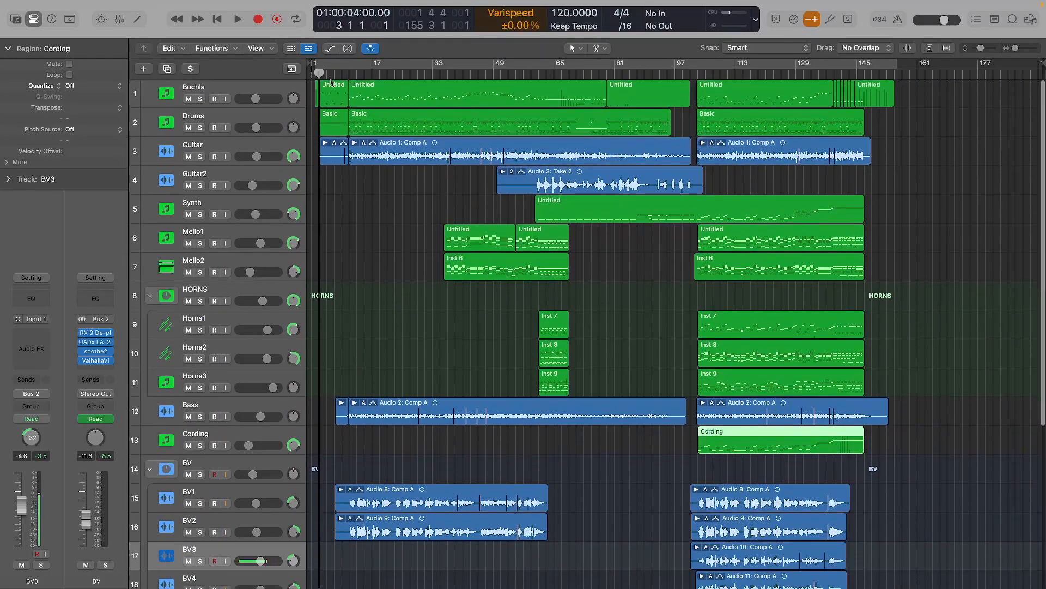
click(315, 75)
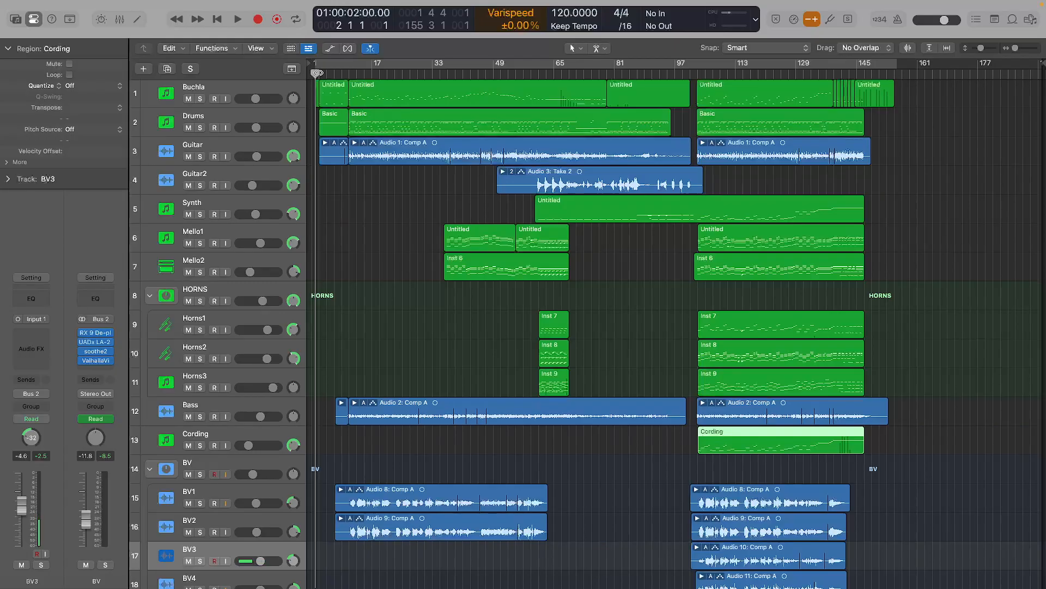
click(312, 75)
key(super+Right)
key(super+Right)
scroll(387, 157, left, 6)
key(space)
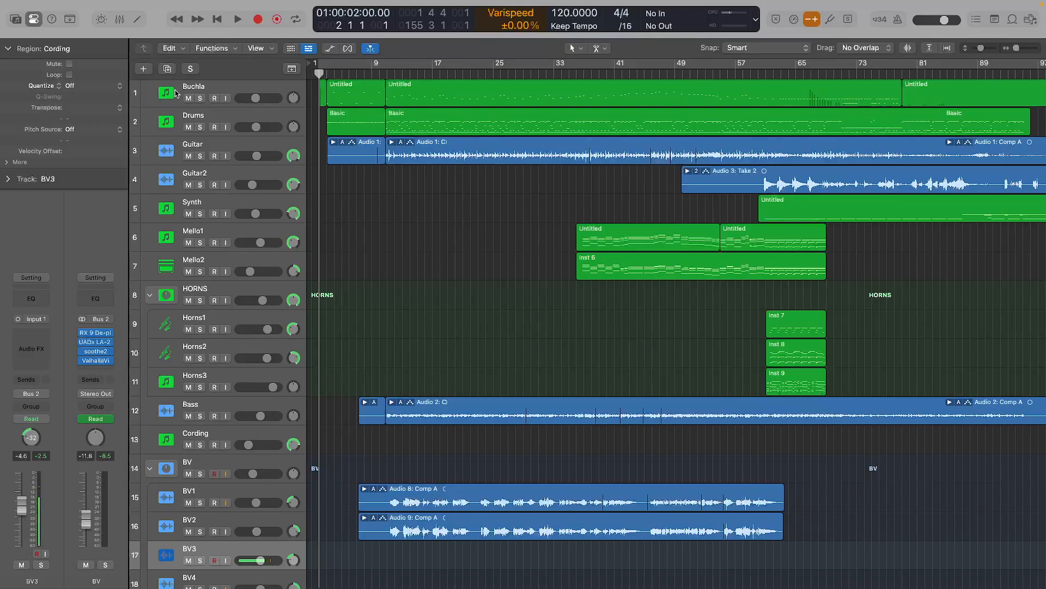
Solo the Buchla track and play its opening from bar 2.
click(221, 93)
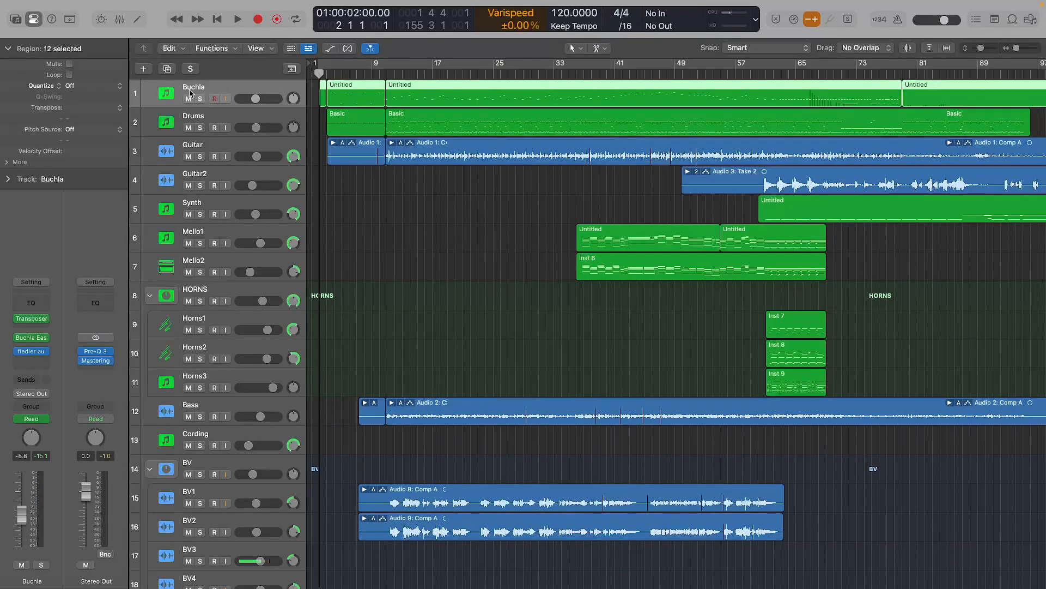
click(200, 99)
key(space)
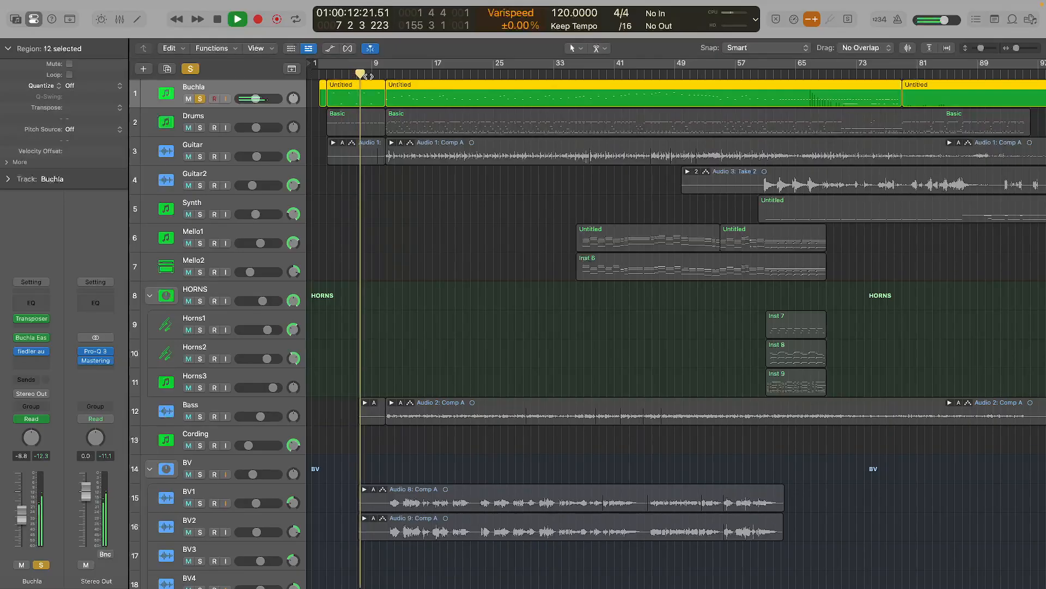
key(space)
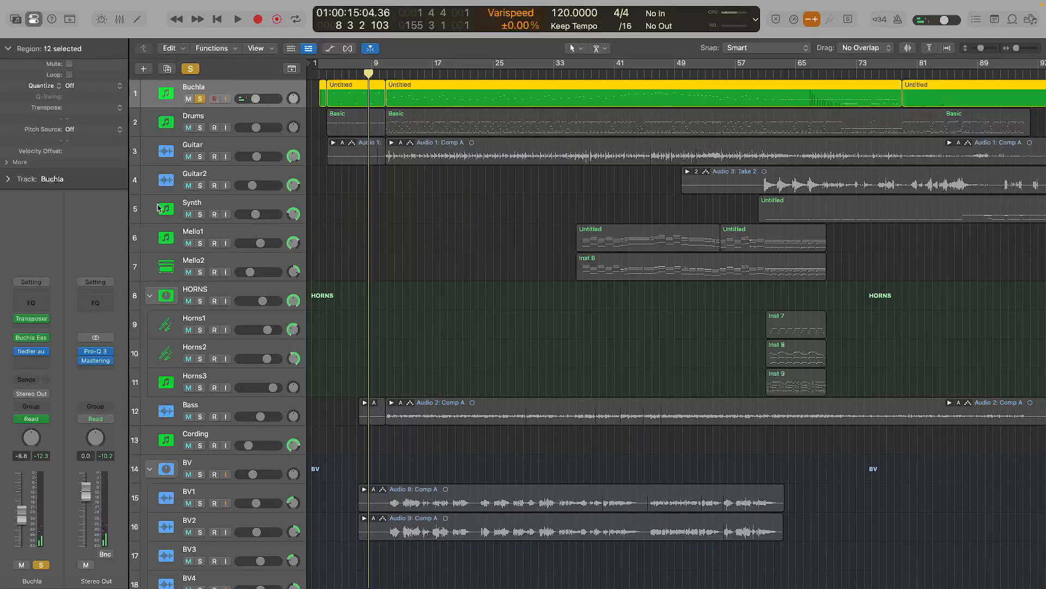
In the Buchla Easel V instrument, unplug the pulser period cable, and briefly unplug and reconnect the modulation oscillator frequency cable.
click(32, 338)
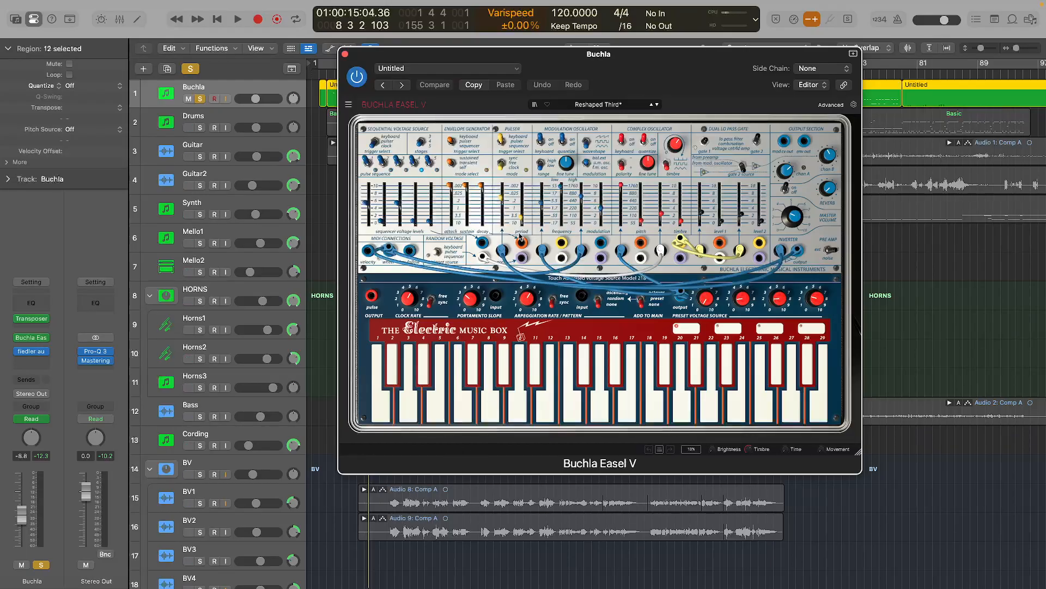
drag(502, 250, 410, 252)
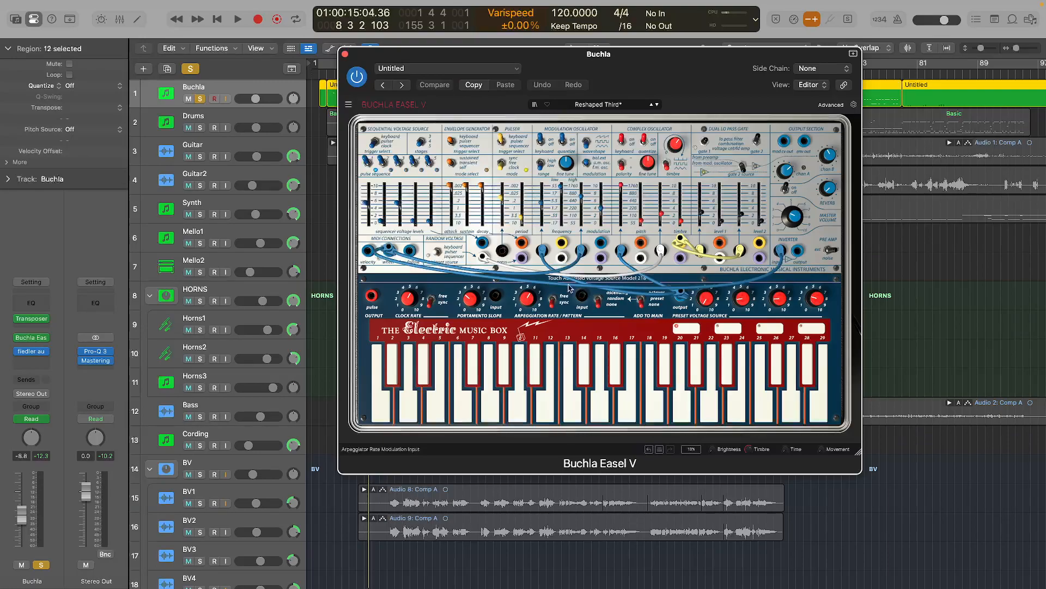
click(545, 257)
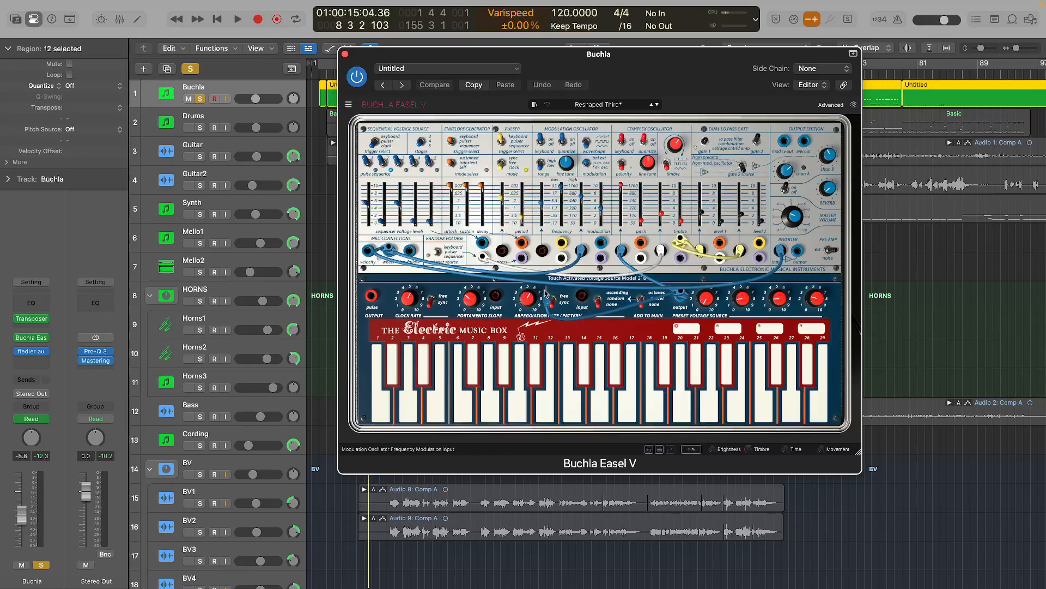
click(544, 253)
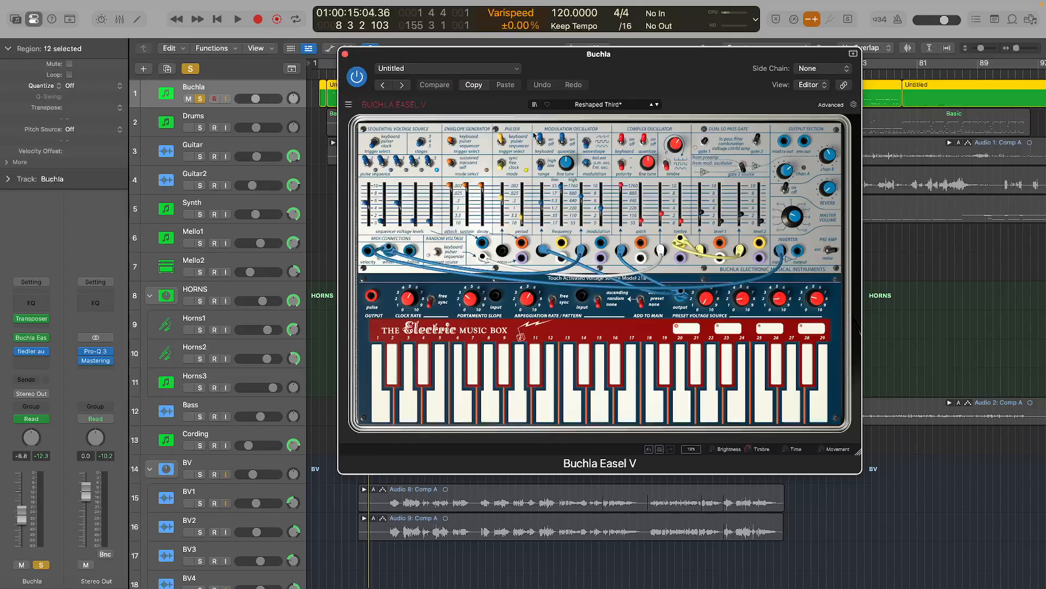
click(345, 54)
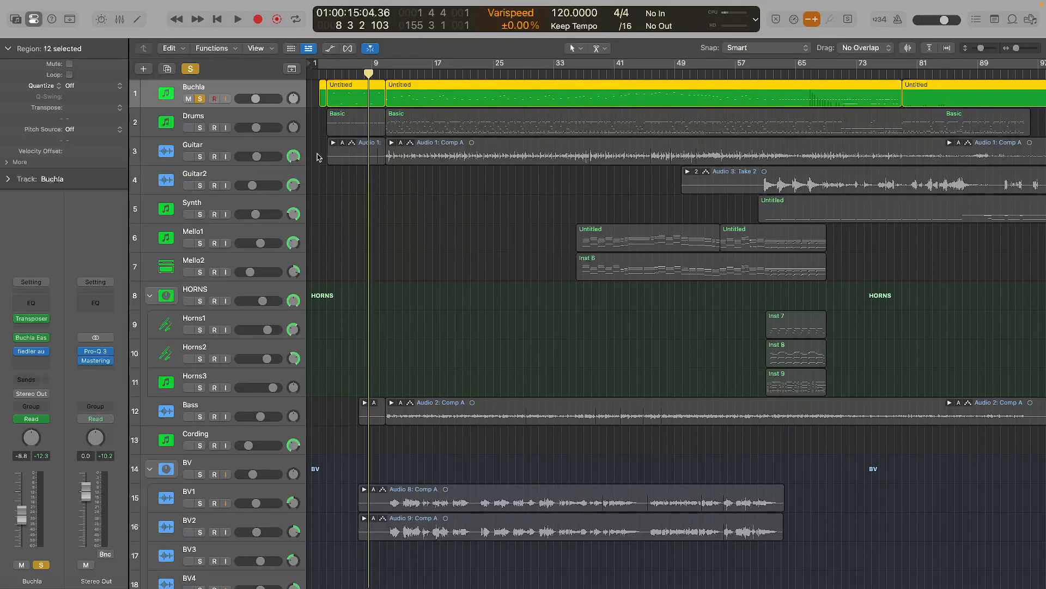
Play short passages of the soloed Buchla track from about bars 12, 31, 42 and 48.
double_click(397, 73)
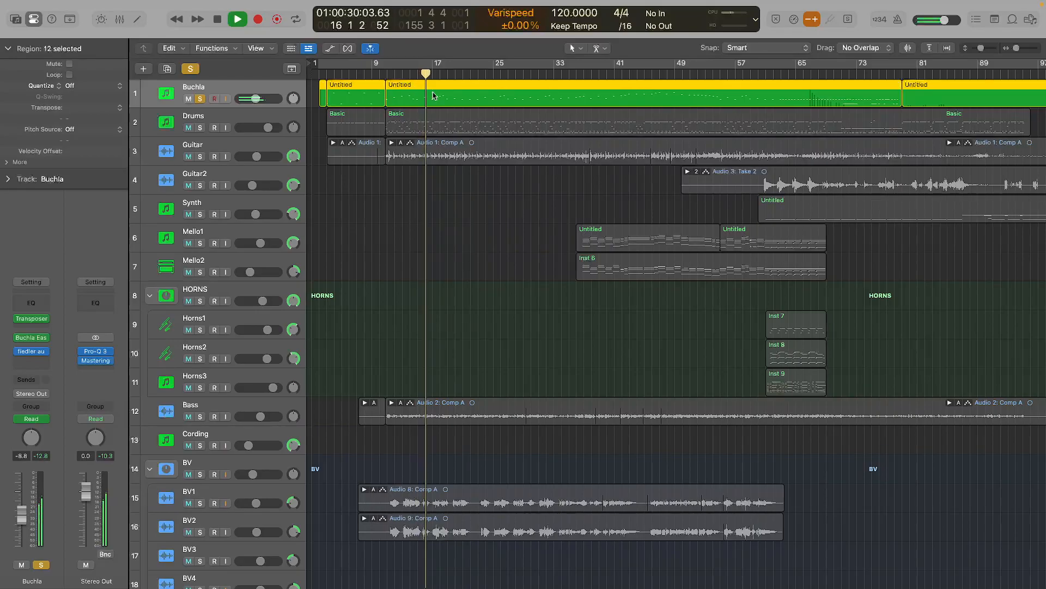
key(space)
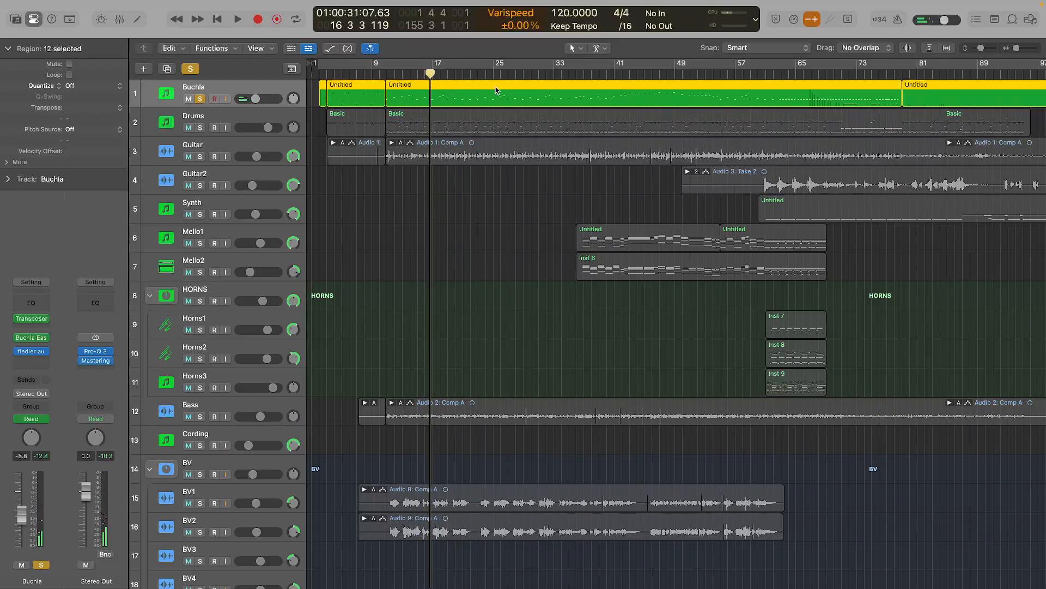
click(539, 75)
key(space)
key(space)
click(623, 74)
key(space)
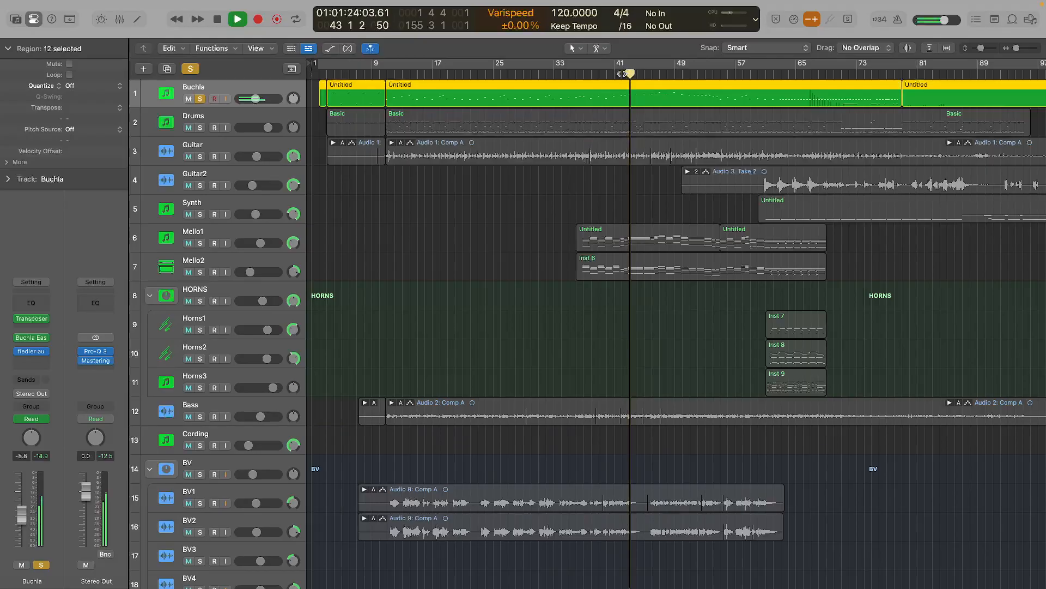
key(space)
click(667, 73)
key(space)
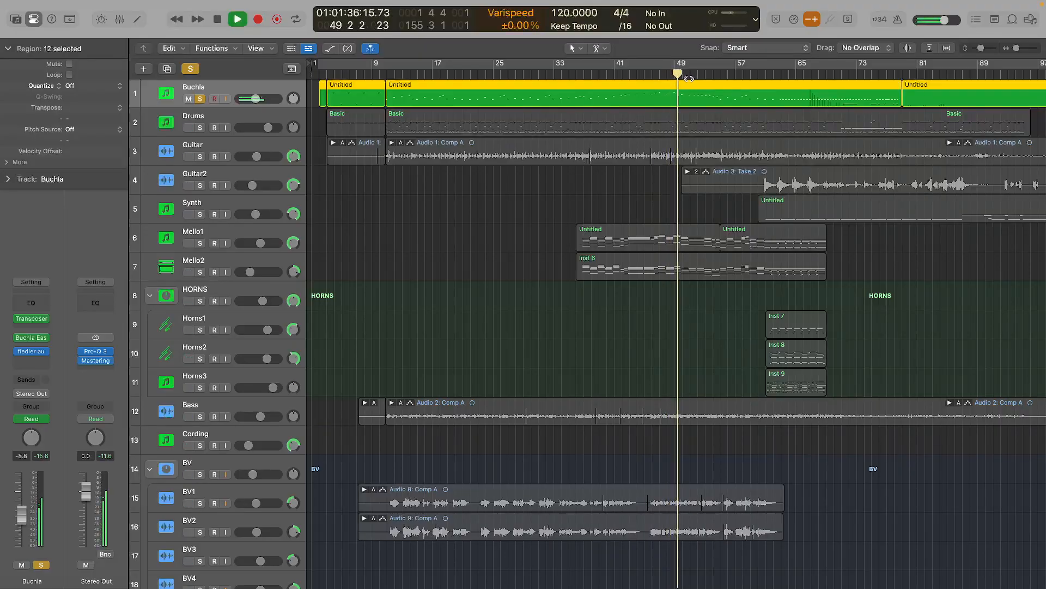
key(space)
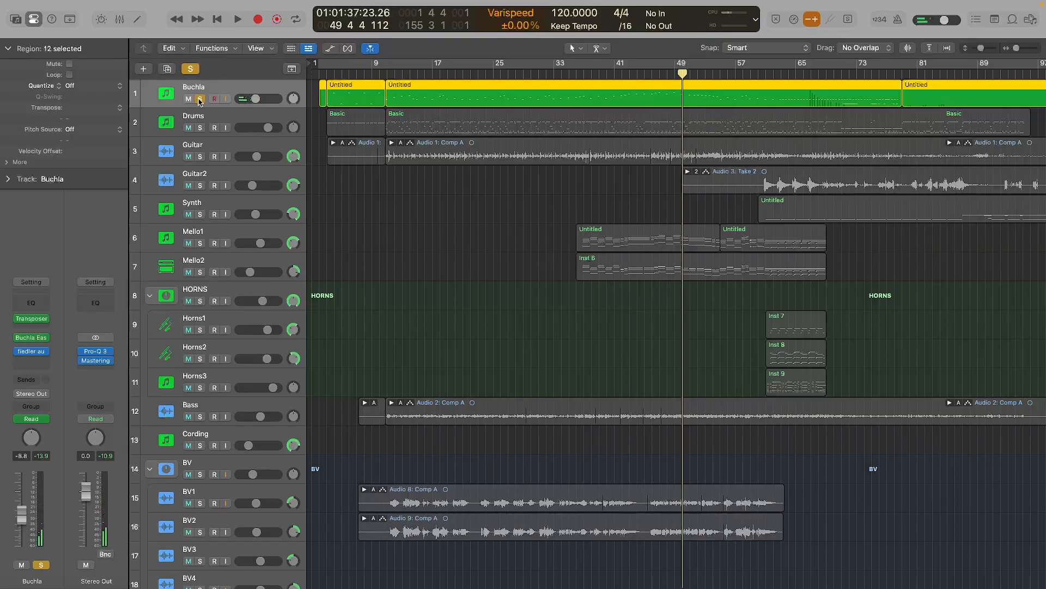
Solo the Guitar track alongside Buchla and play both from about bar 11.
click(321, 75)
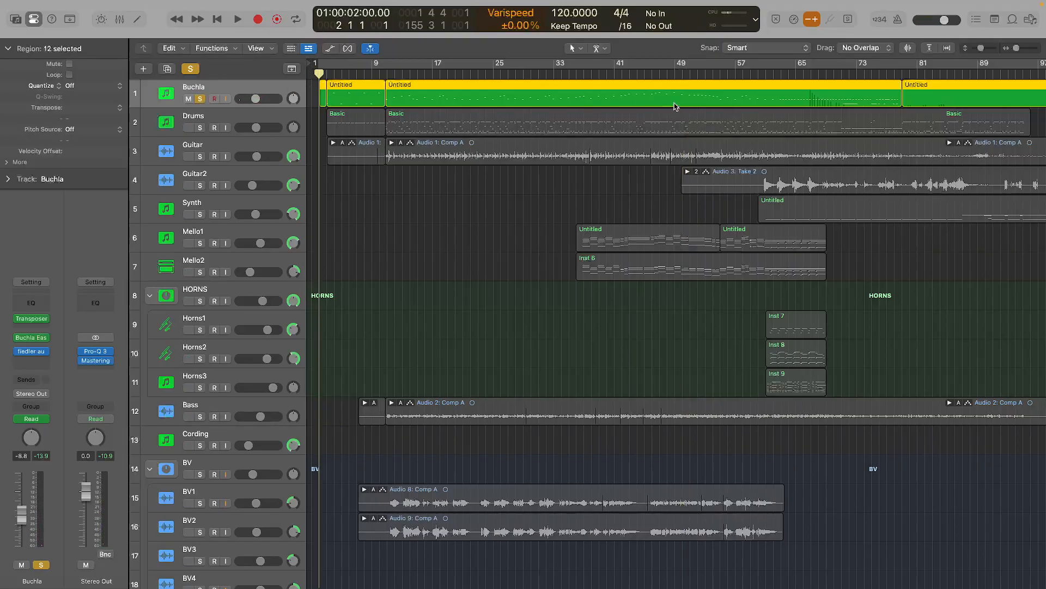
scroll(654, 107, right, 20)
scroll(628, 113, left, 20)
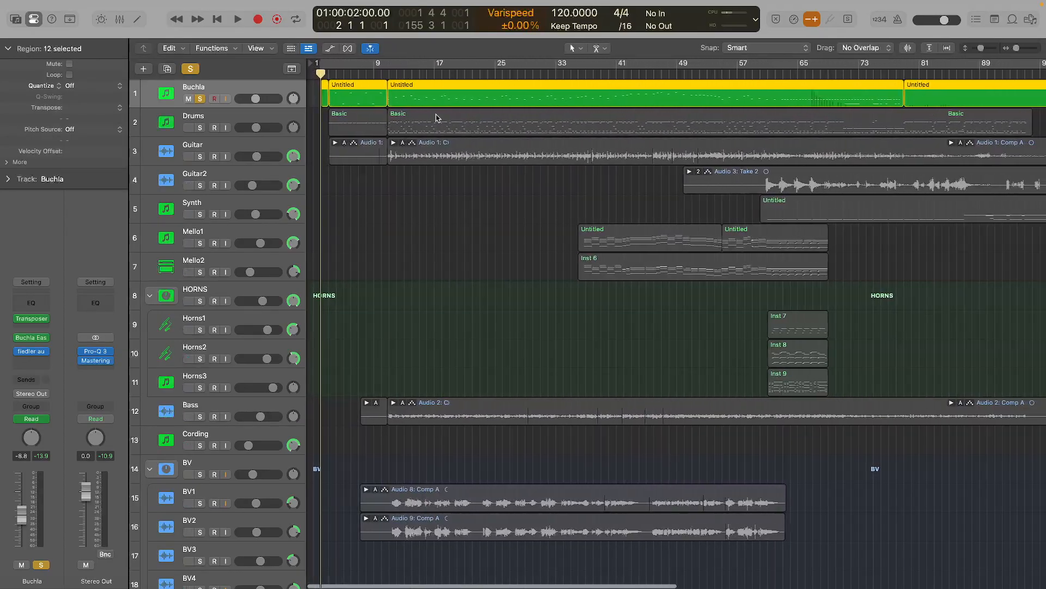
click(200, 157)
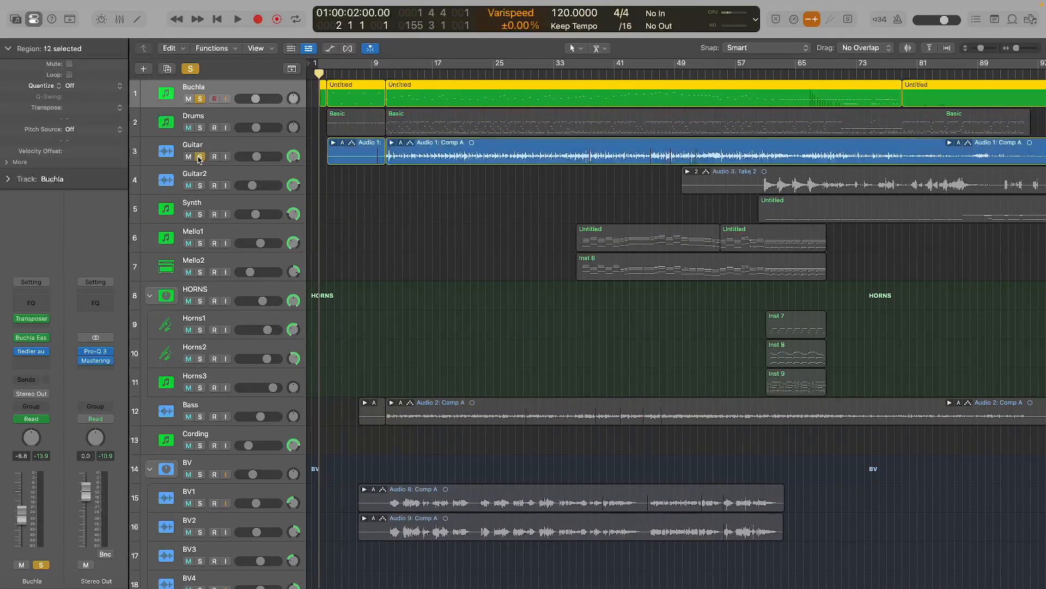
click(387, 74)
key(space)
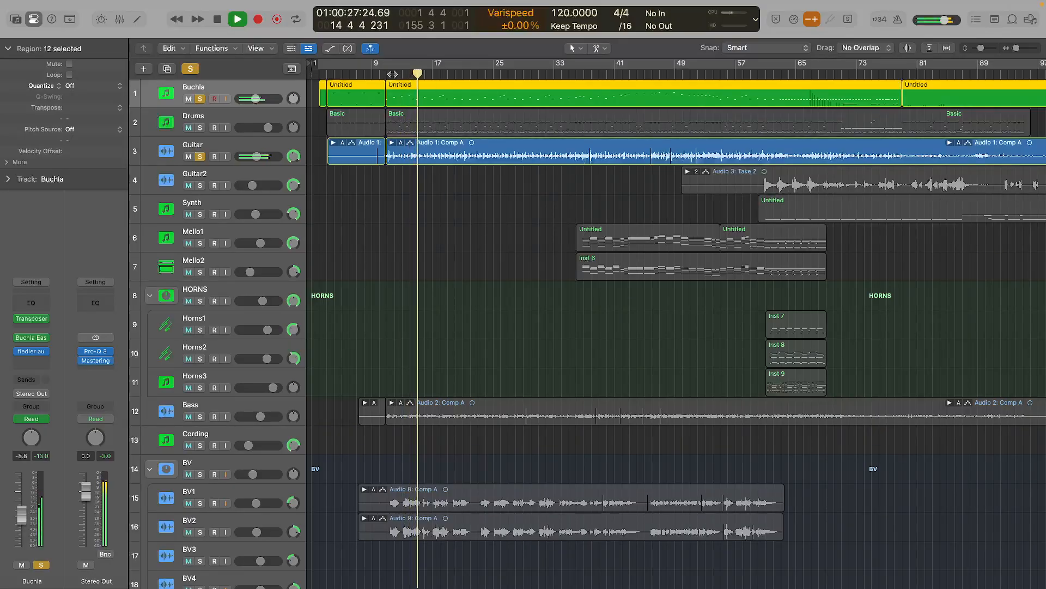
Turn off solo on the Buchla and Guitar tracks and stop playback.
click(200, 98)
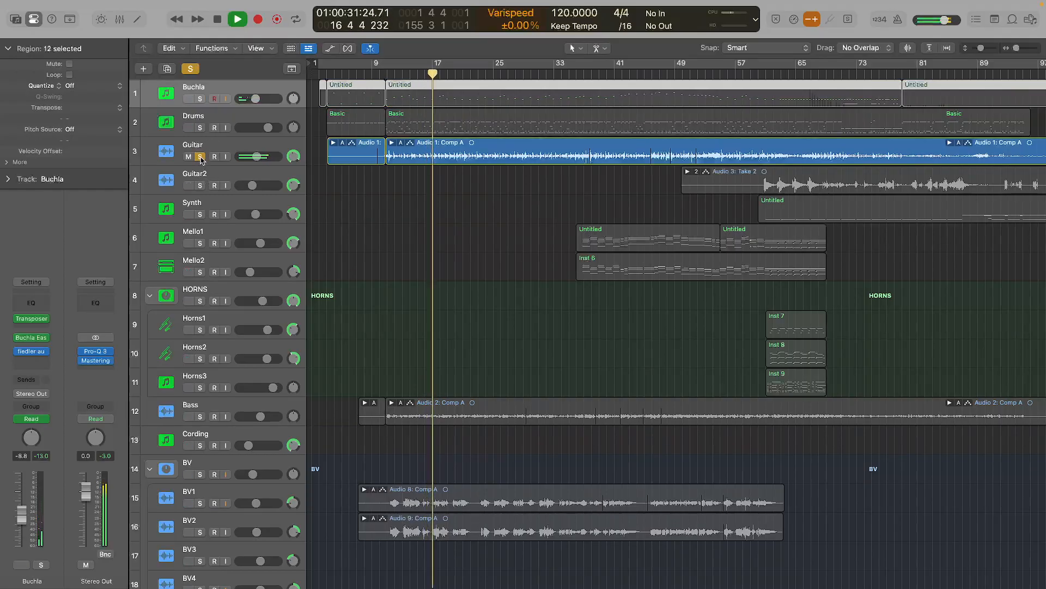
click(200, 157)
key(space)
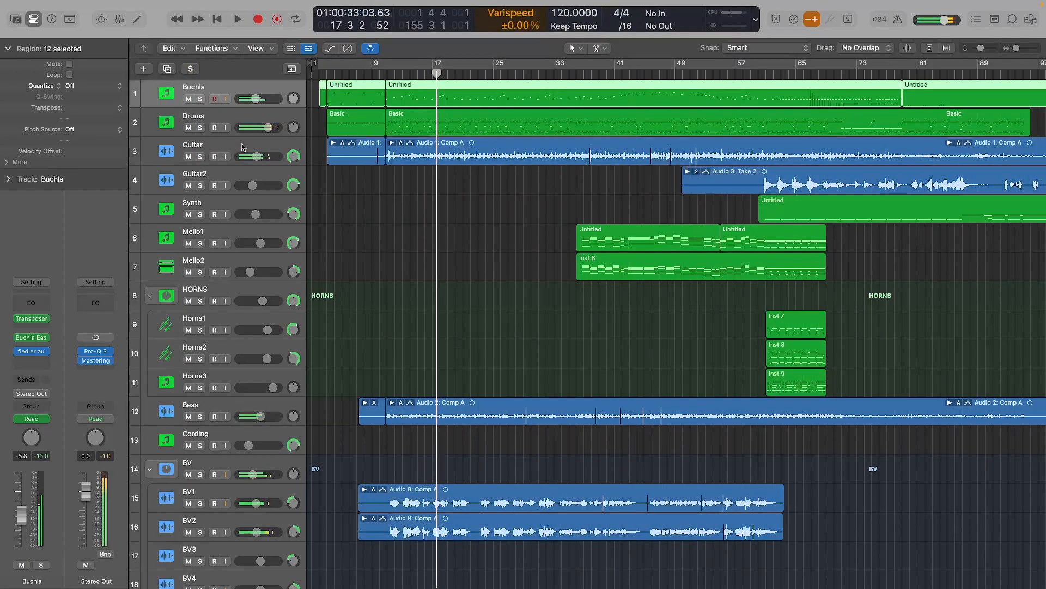
Open the Guitar track's Fortin Cali Suite, review its pedals, amp, EQ and cabinet, and shift the Dynamic 421 microphone slightly outward.
click(240, 147)
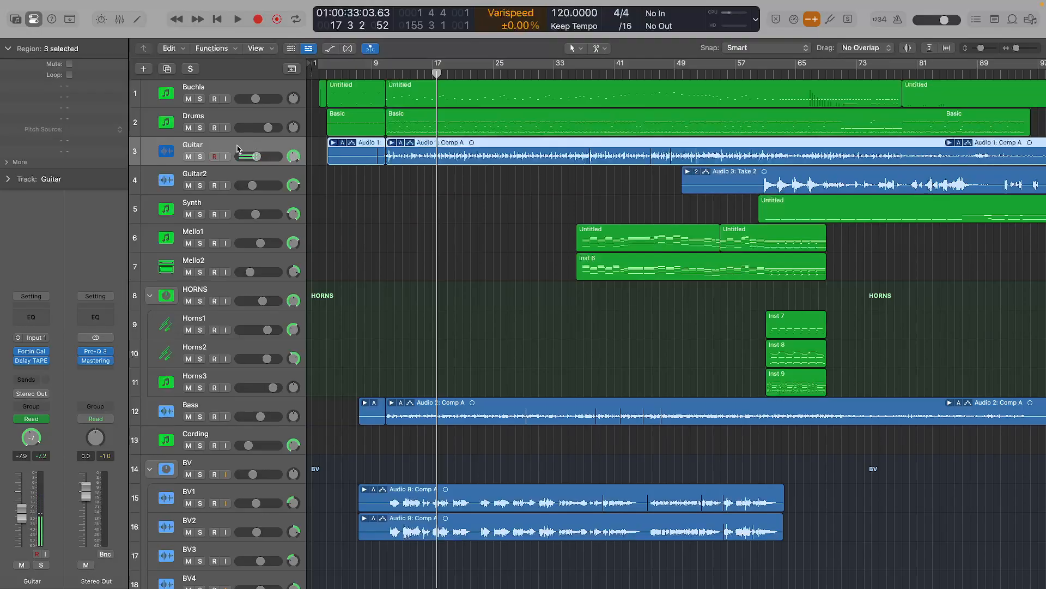
click(33, 352)
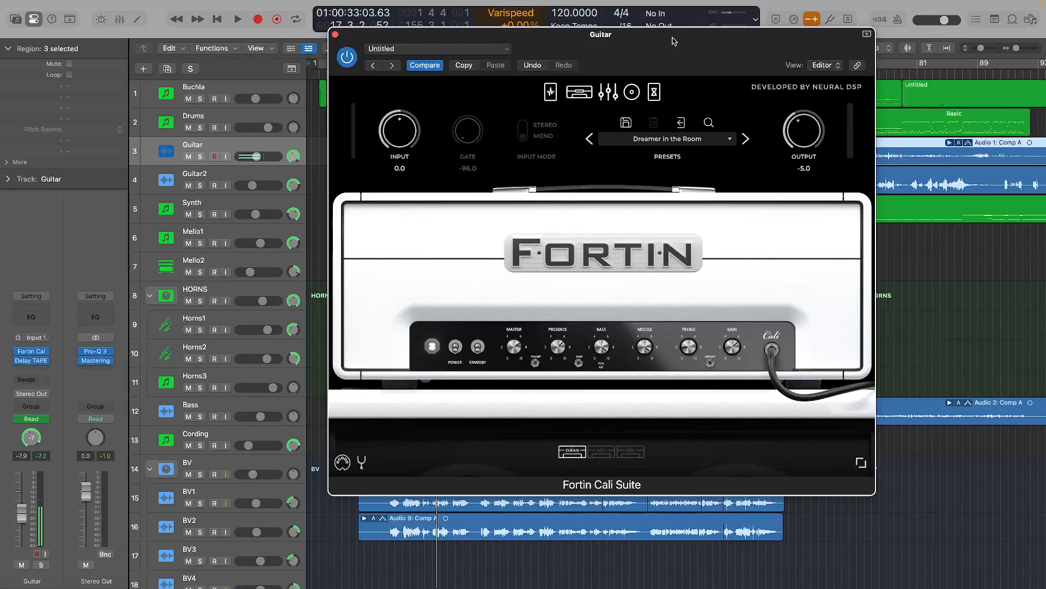
drag(671, 39, 703, 43)
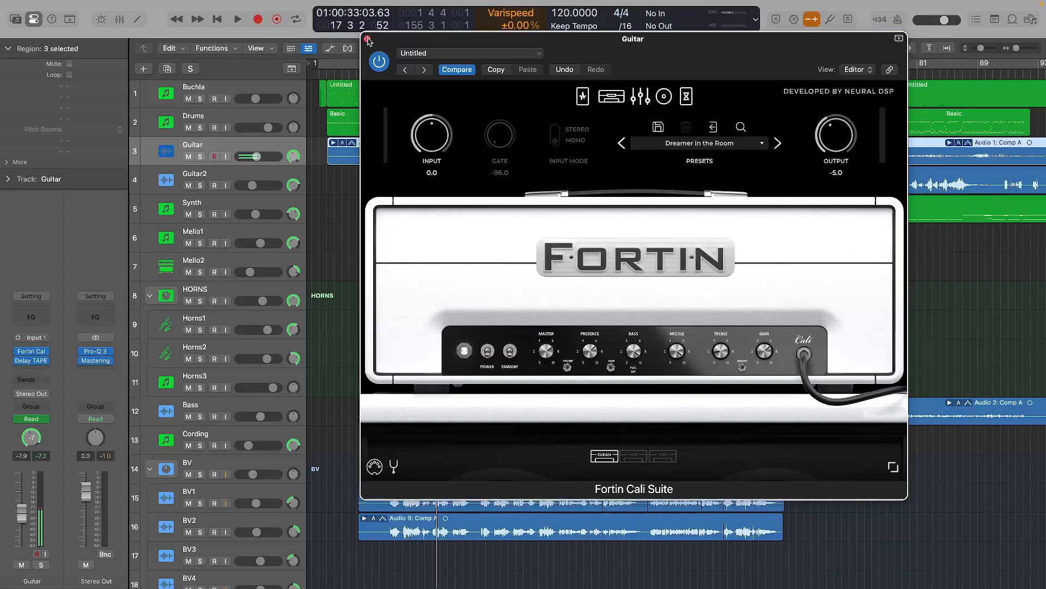
click(583, 97)
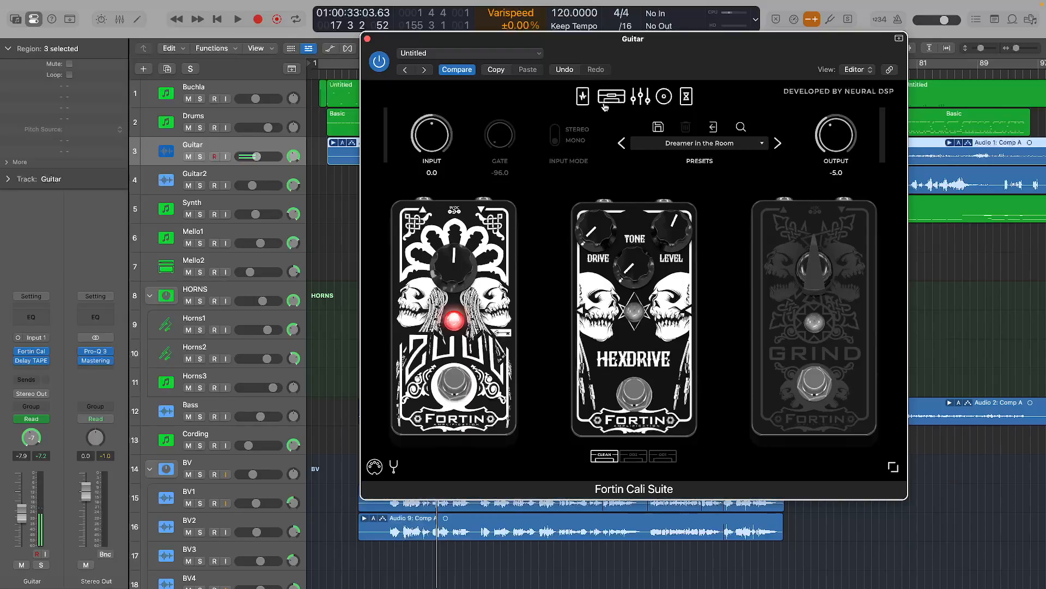
click(609, 98)
click(668, 98)
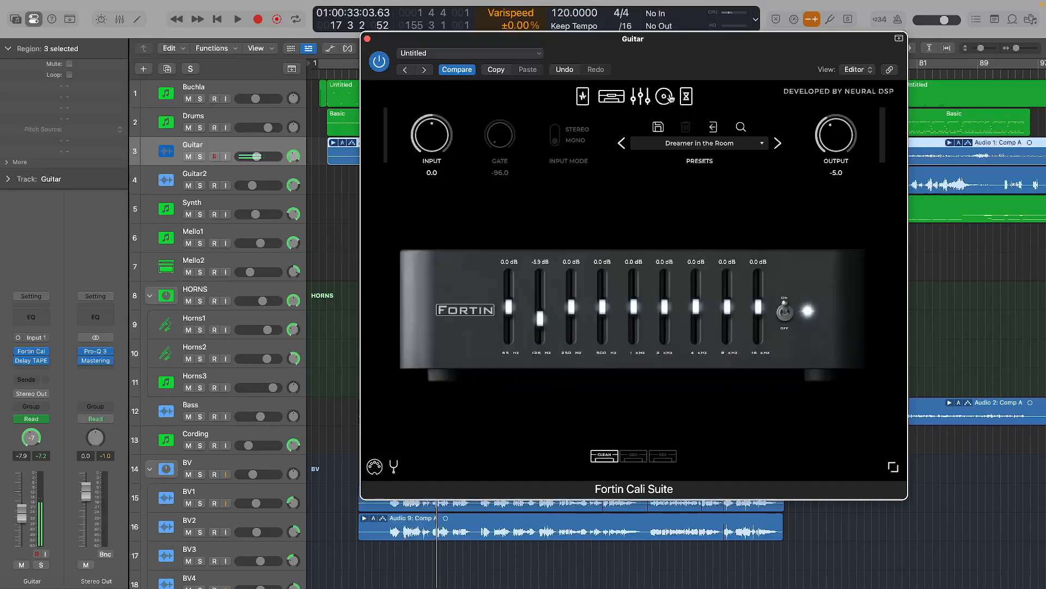
click(666, 98)
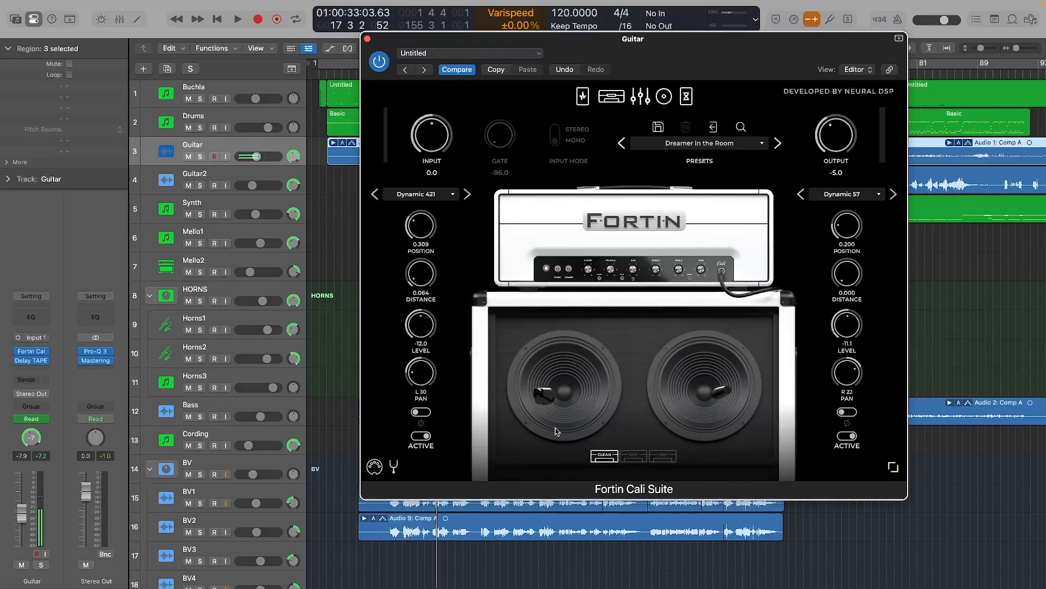
mouse_move(544, 395)
mouse_down()
mouse_move(556, 396)
mouse_move(532, 401)
mouse_up()
Examine the Fortin delay and reverb pedals and the Guitar track's Delay TAPE-201 plug-in, closing both plug-in windows.
click(688, 98)
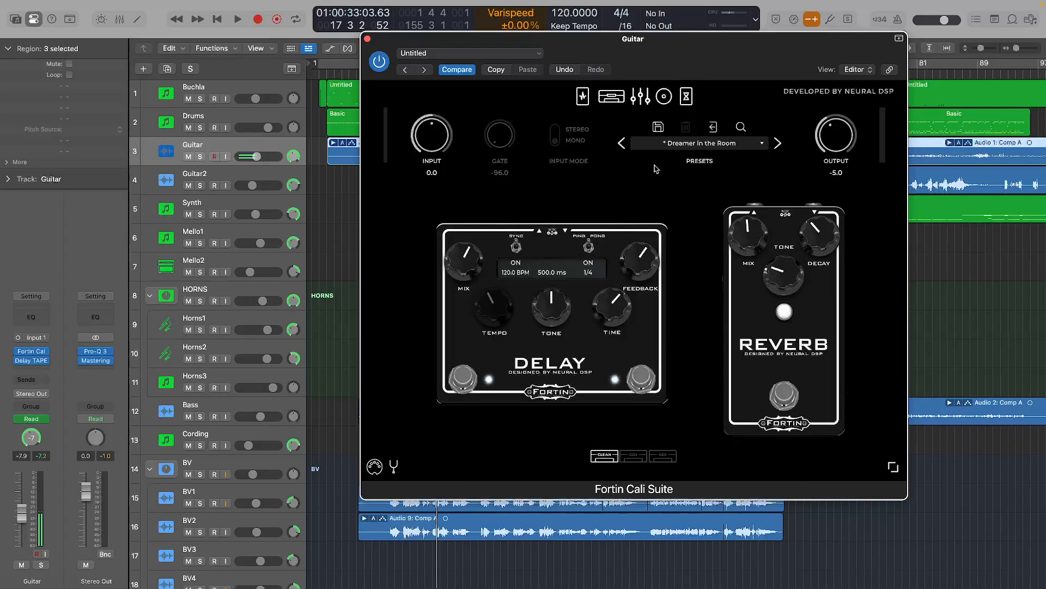
click(367, 39)
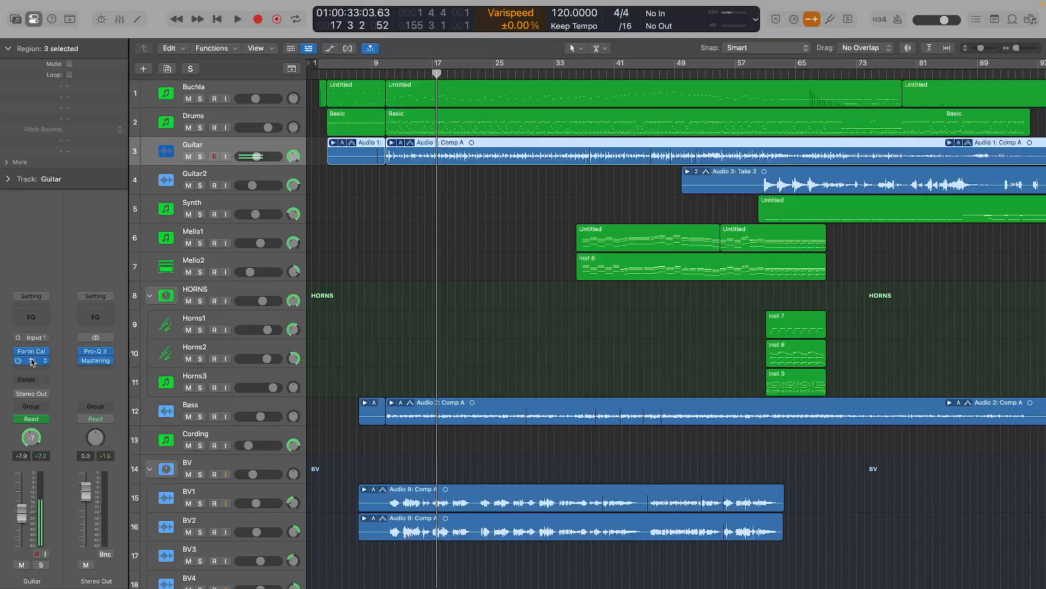
click(32, 361)
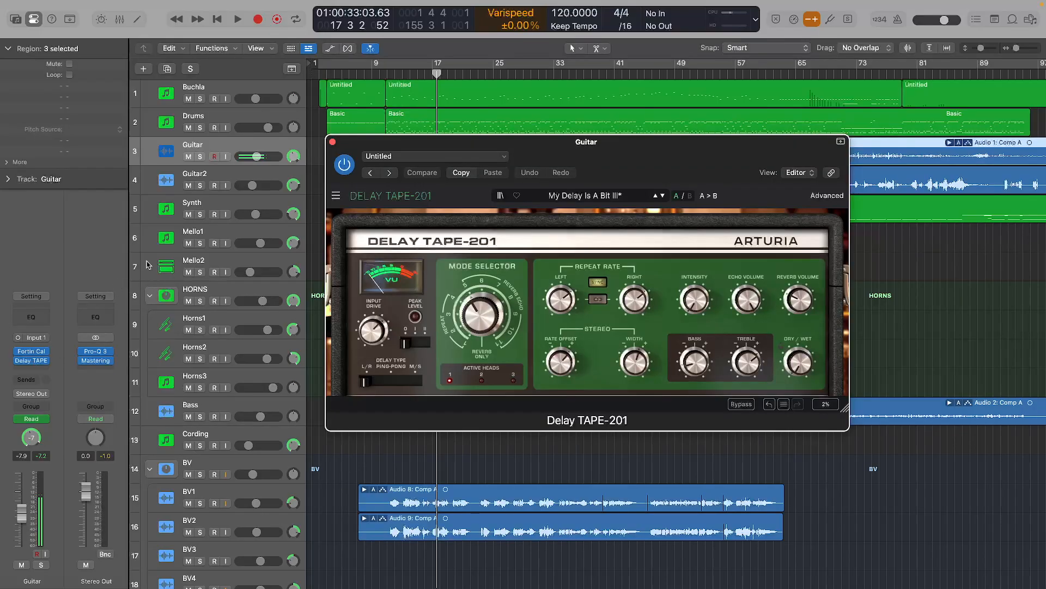
click(333, 143)
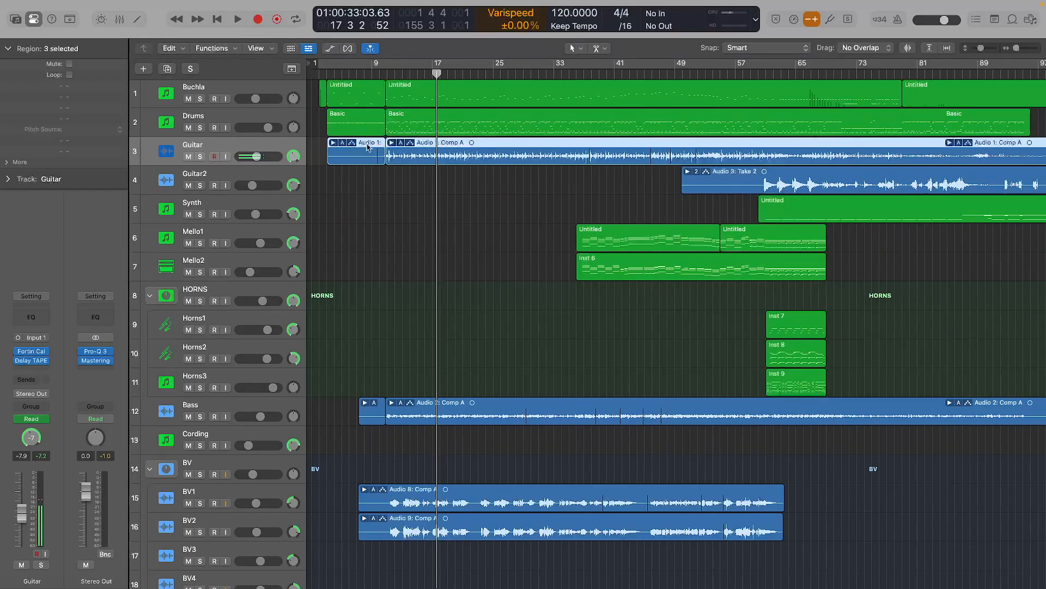
Solo the Guitar track and play a short passage from bar 17.
click(200, 157)
key(space)
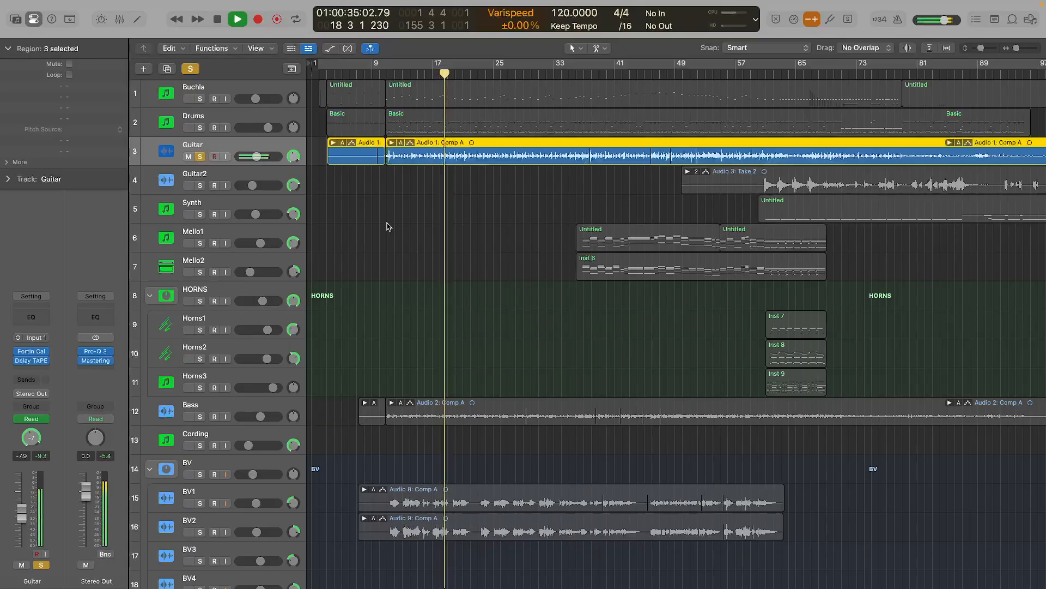
key(space)
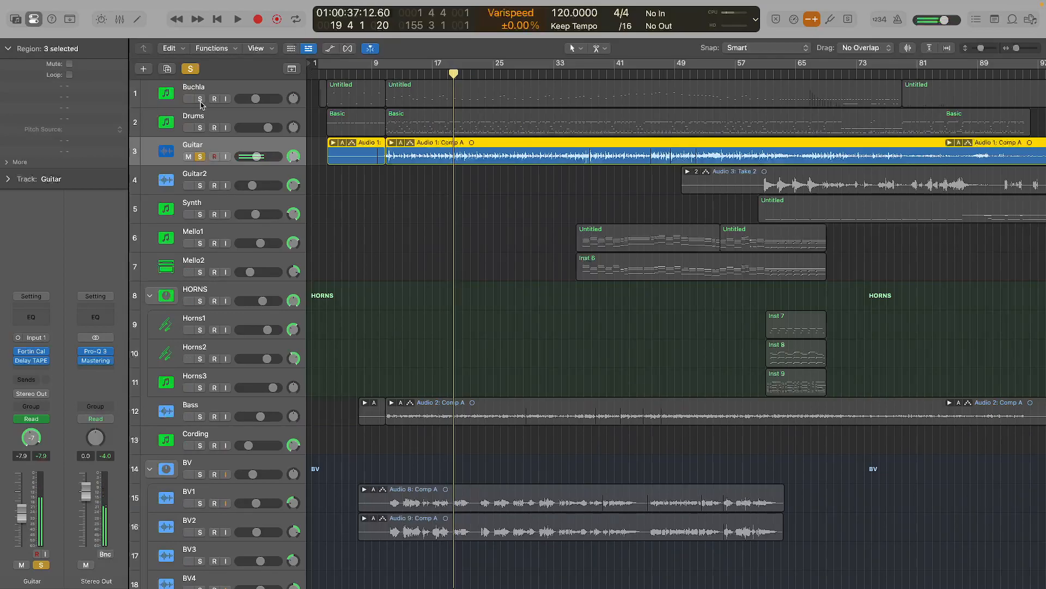
Solo the Buchla and Drums tracks alongside the Guitar track and play the passage from bar 19.
click(200, 98)
click(200, 128)
key(space)
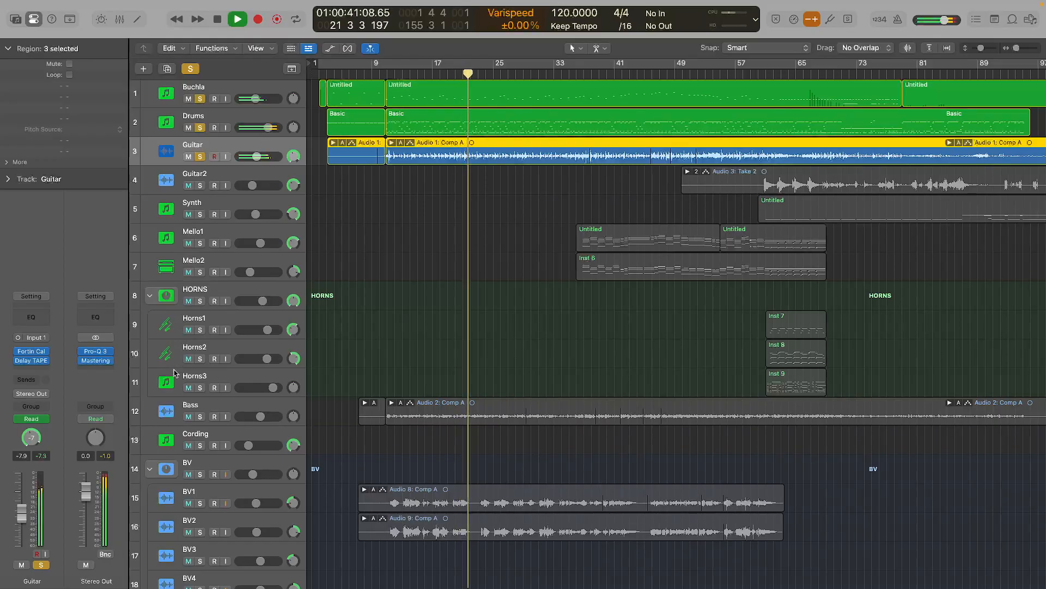
Isolate the Bass track during playback by removing the Buchla, Drums and Guitar solos, stop playback, and turn off the Bass solo.
click(201, 417)
drag(200, 99, 207, 165)
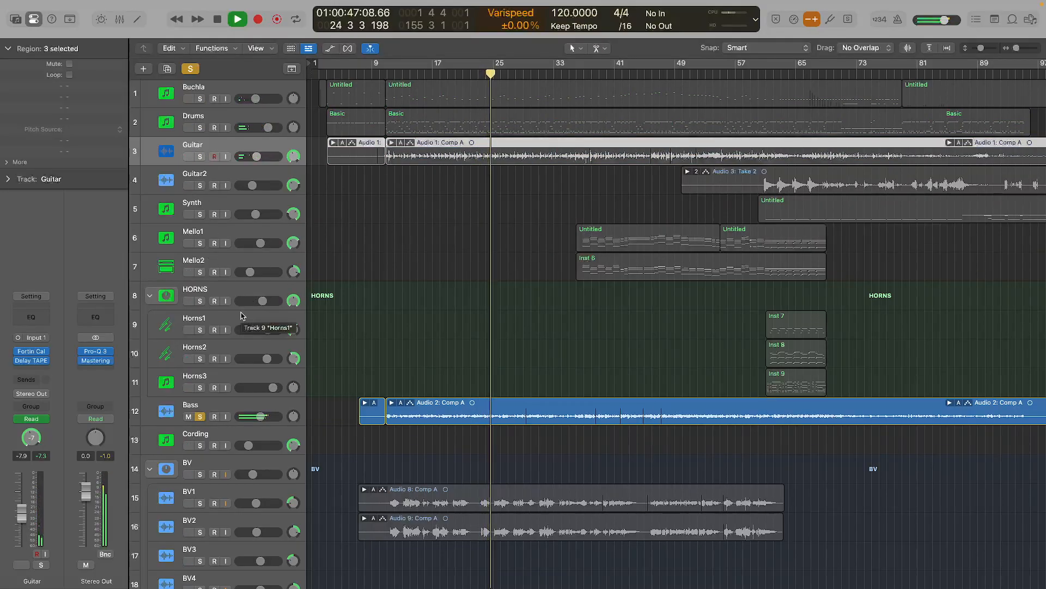
key(space)
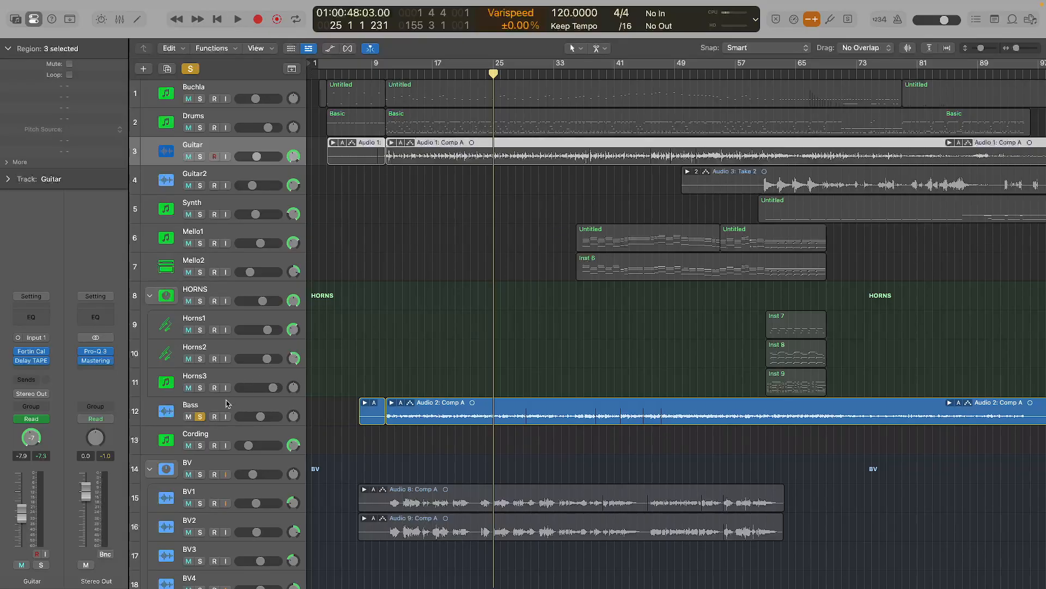
click(228, 403)
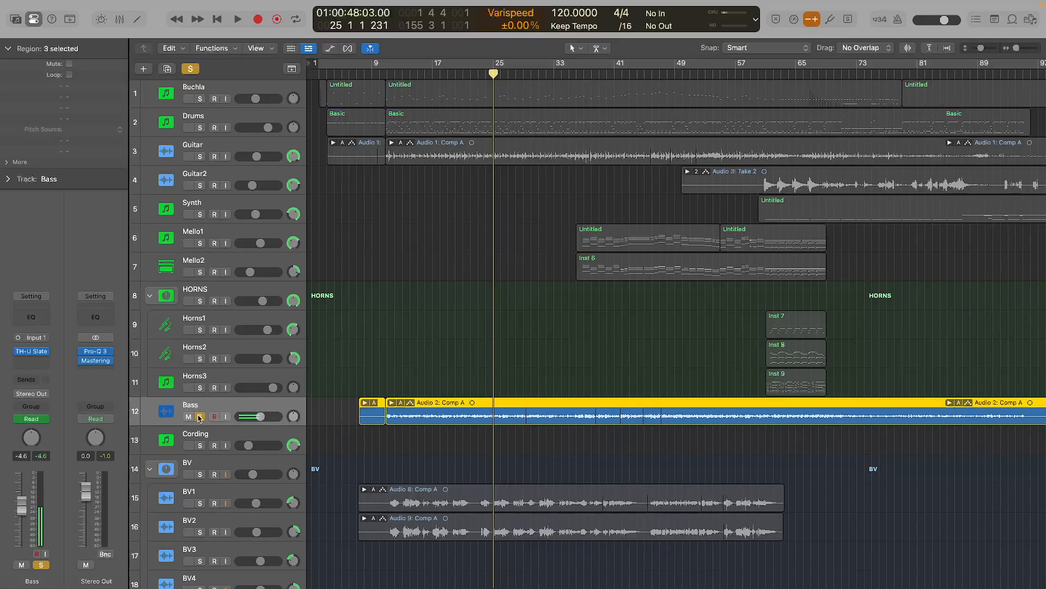
click(200, 417)
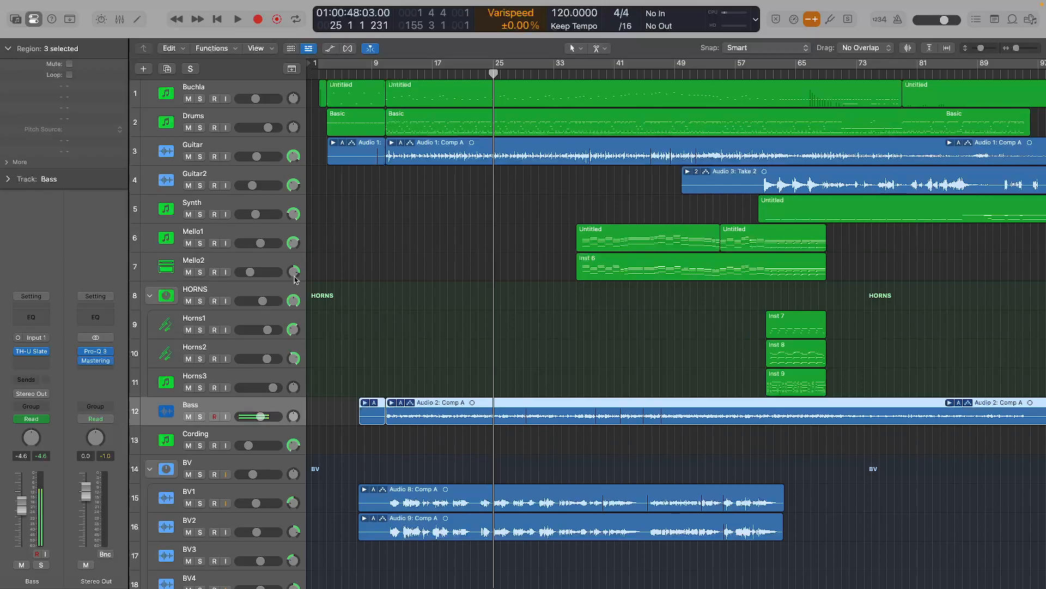
Solo the Buchla, Drums, Guitar and Bass tracks together, play a short passage from bar 25, and clear all solos.
drag(200, 98, 200, 157)
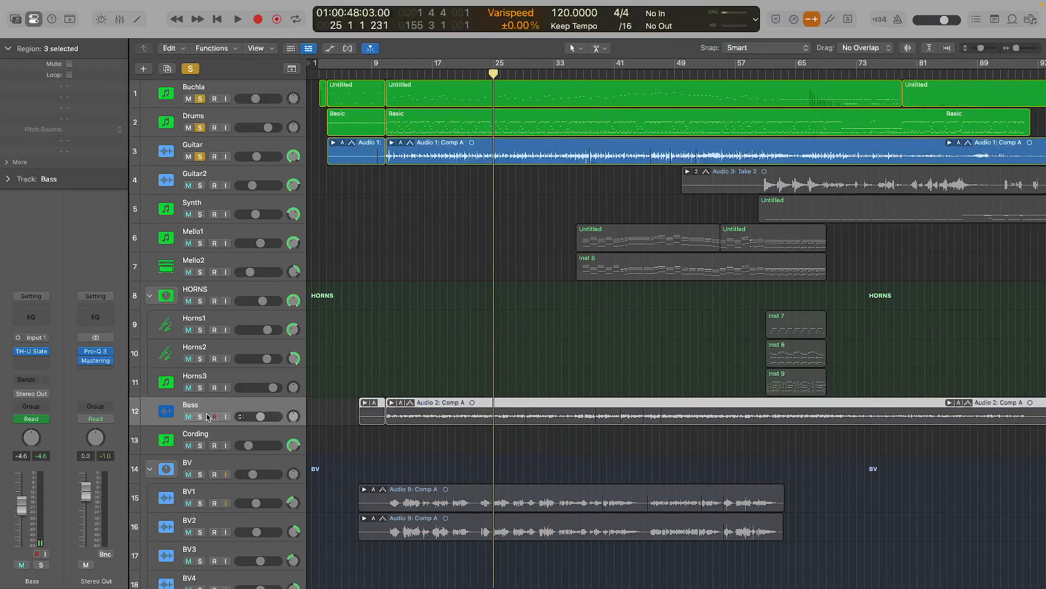
click(200, 417)
key(space)
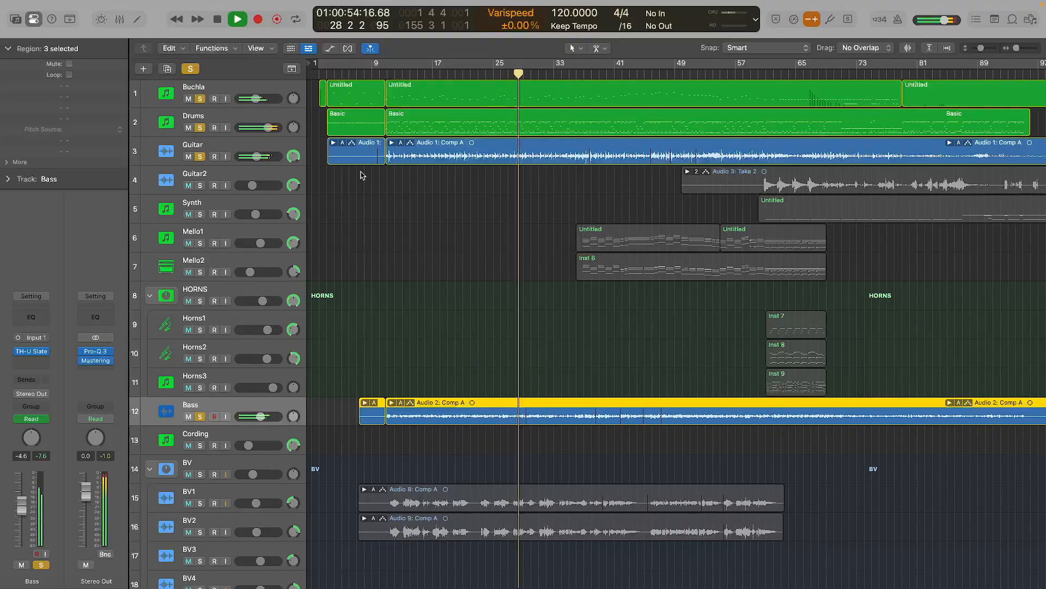
key(space)
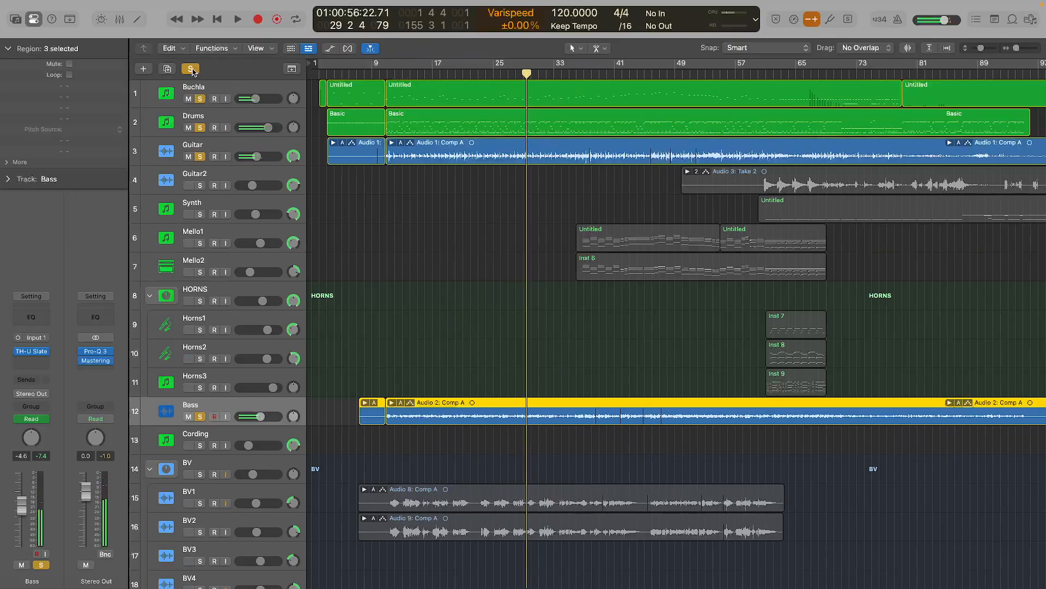
click(190, 68)
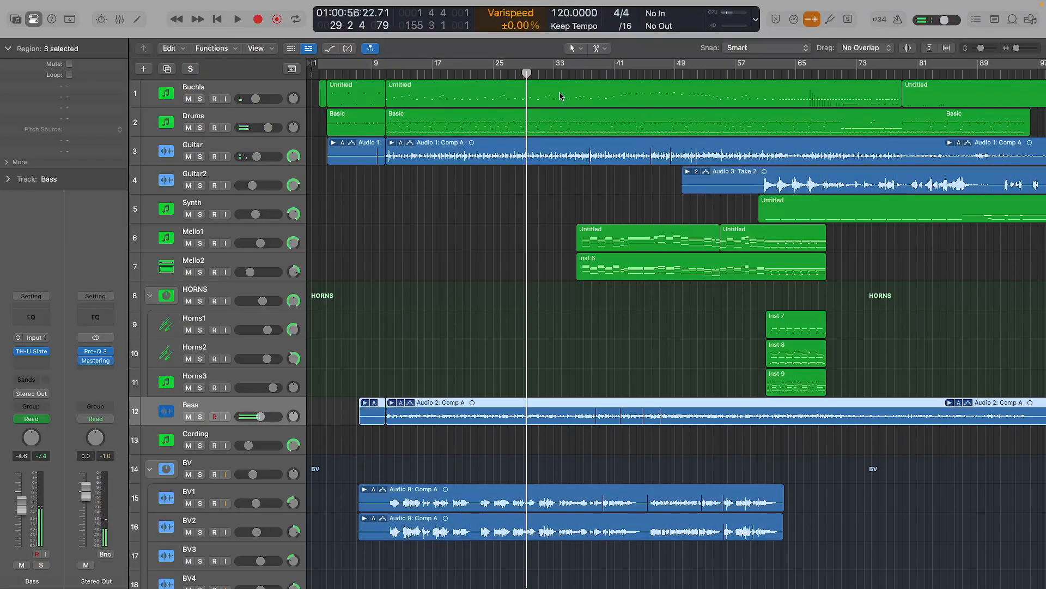
Place the playhead at bar 36 and solo the Mello1 track.
click(576, 74)
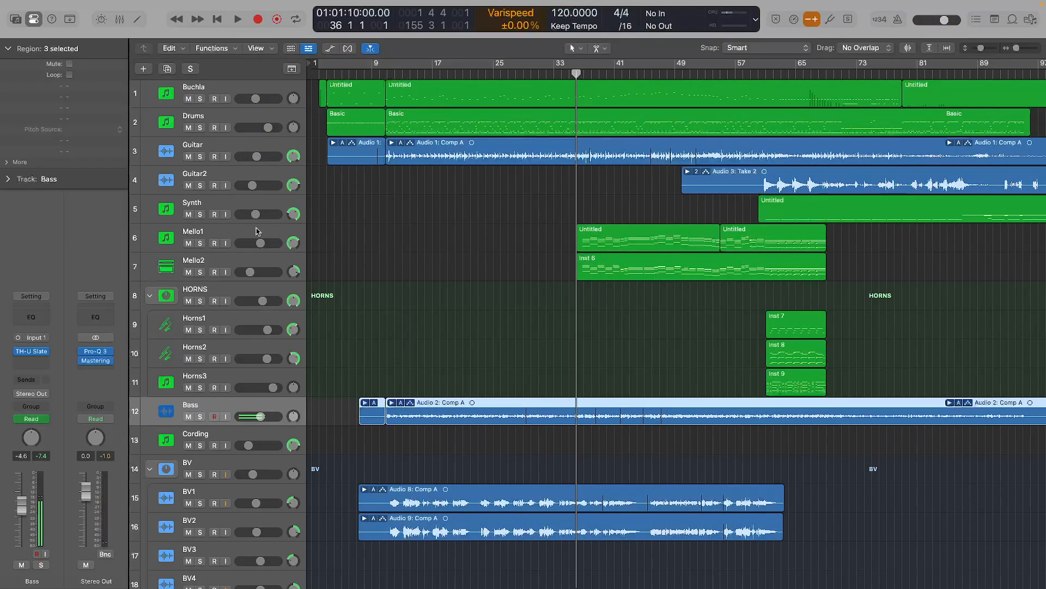
click(251, 229)
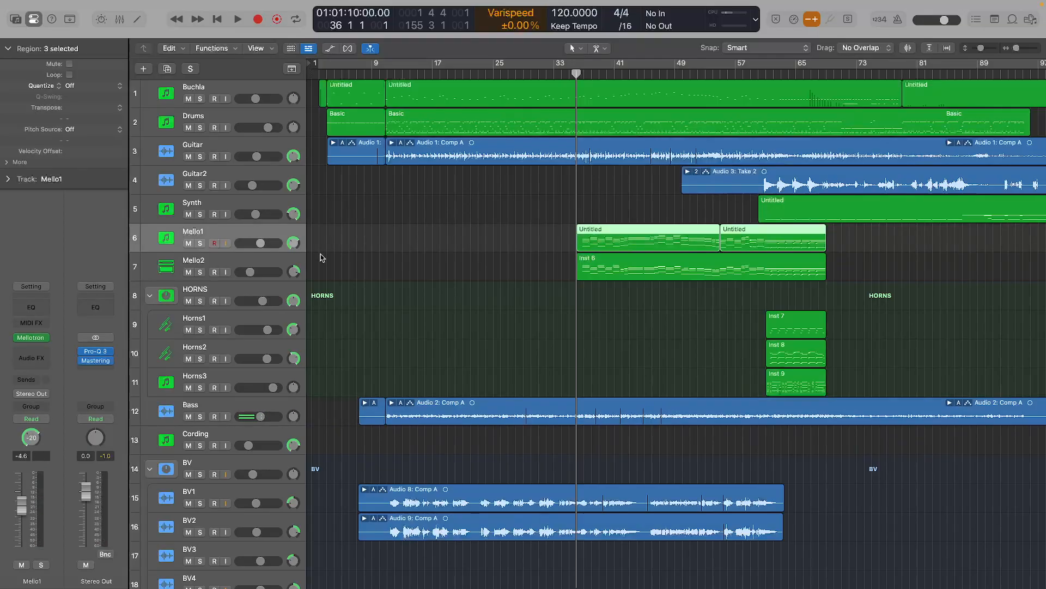
click(200, 244)
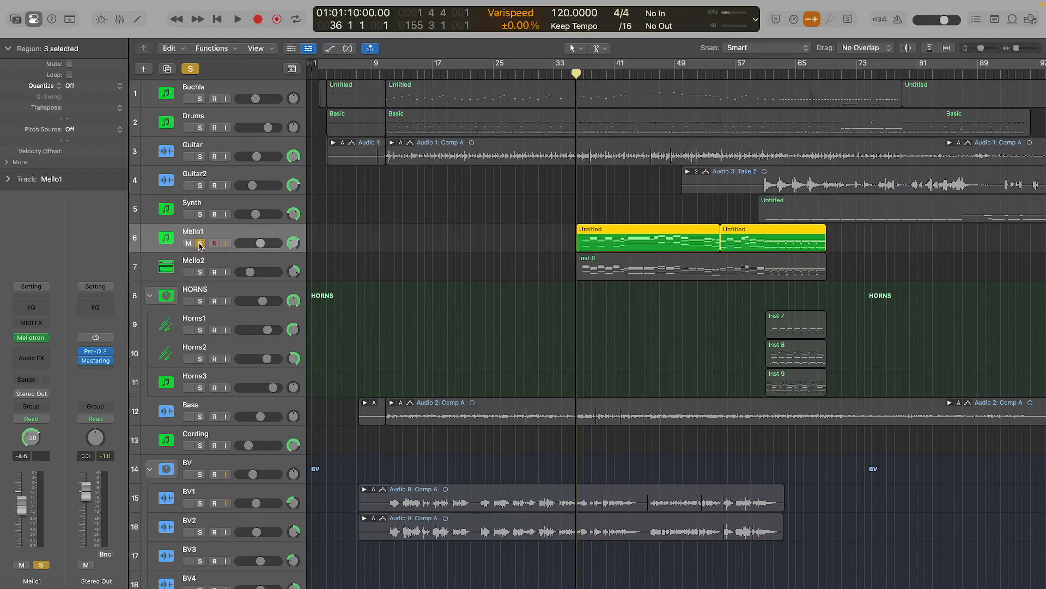
key(super+Right)
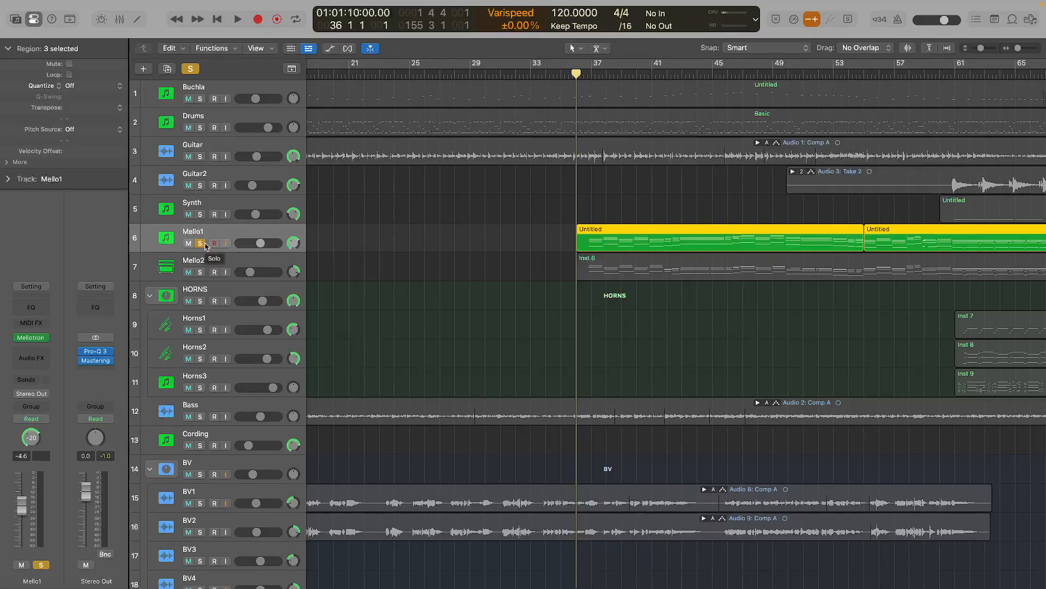
Review the Mello1 track's Mellotron V instrument, close its window, and play a few bars of the soloed part.
click(32, 338)
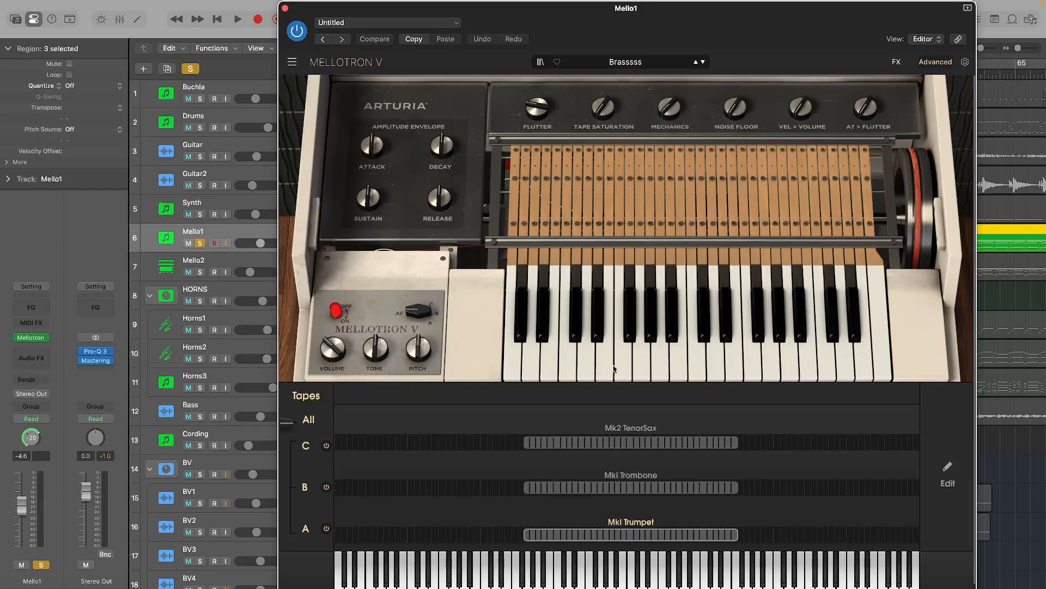
click(285, 9)
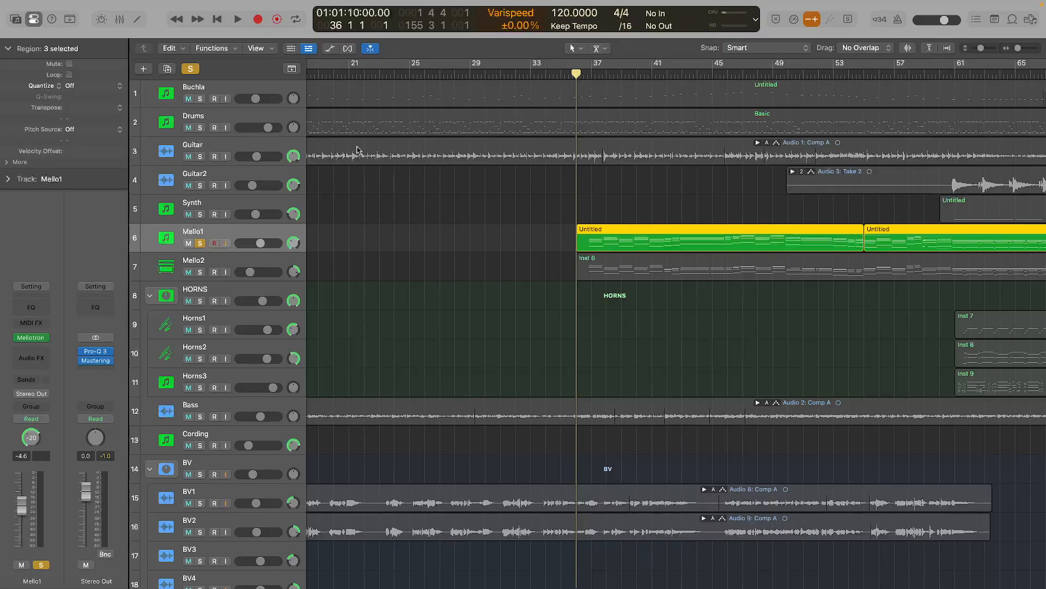
key(space)
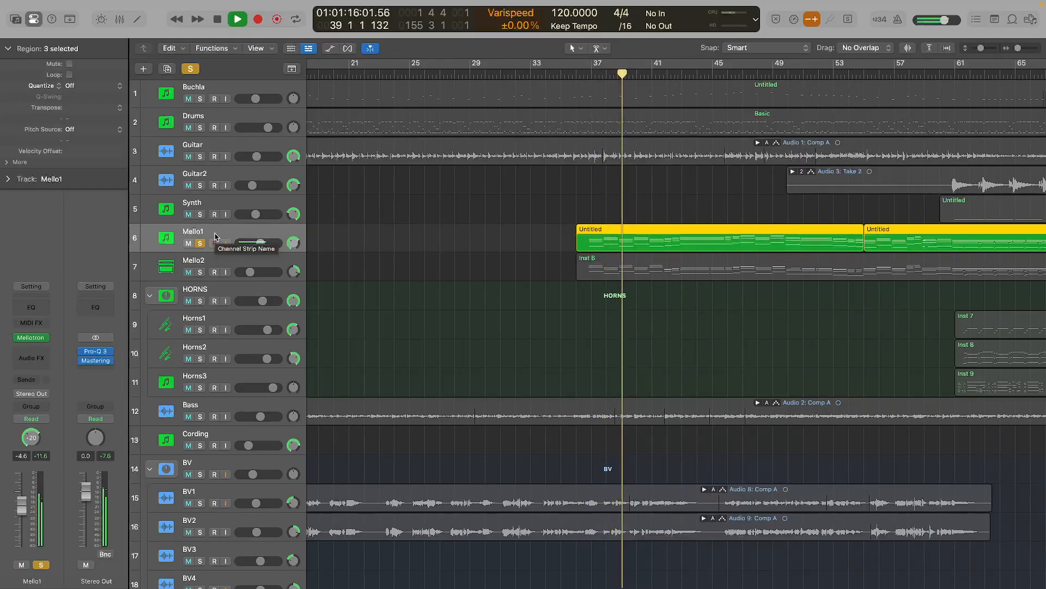
key(space)
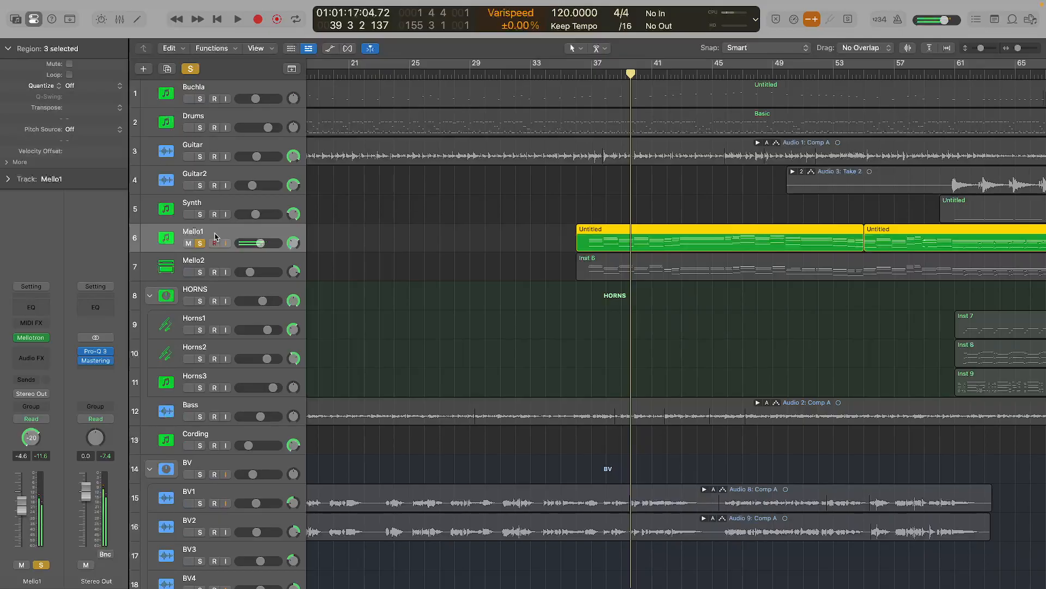
Solo the Mello2 track alongside Mello1 and play a short passage of both parts.
click(238, 259)
click(238, 234)
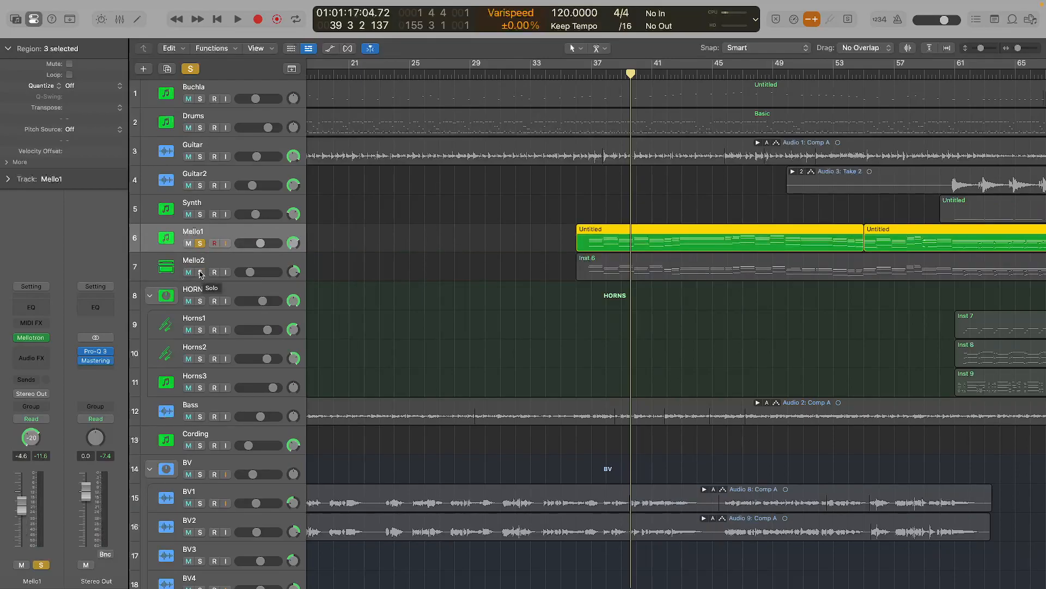
click(200, 272)
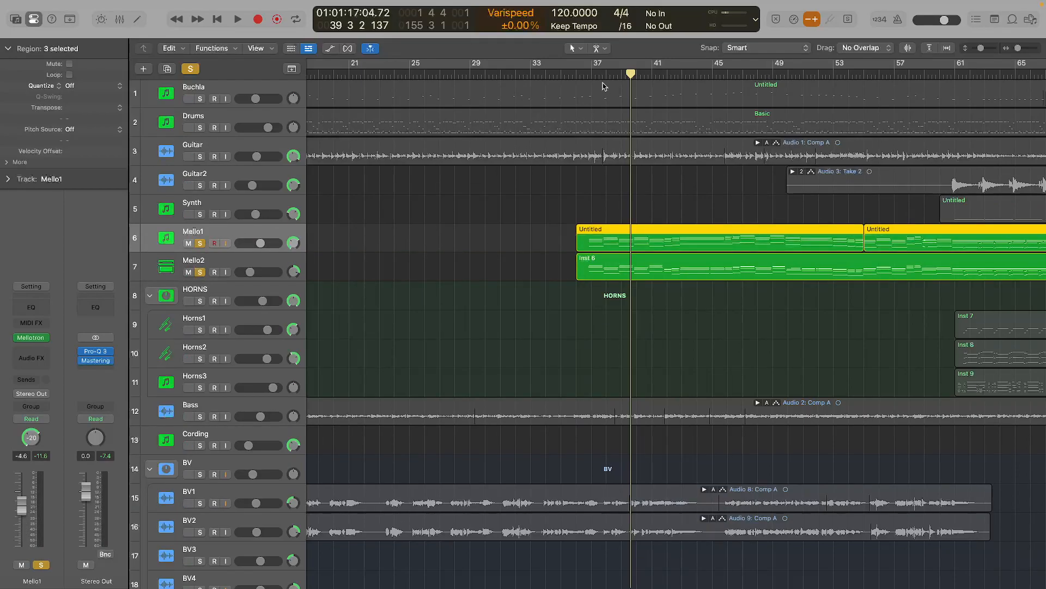
double_click(587, 74)
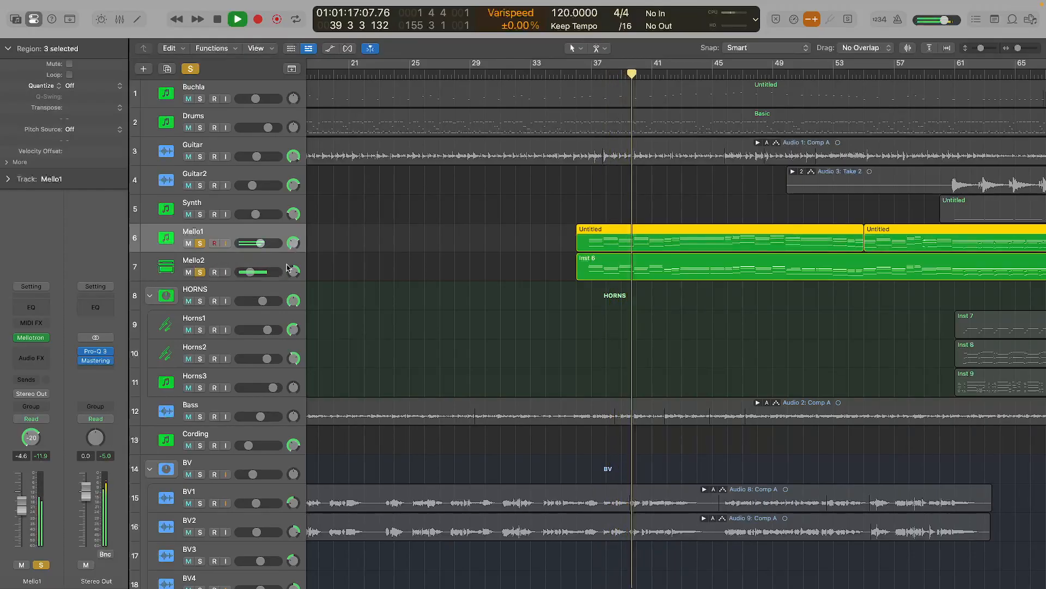
key(space)
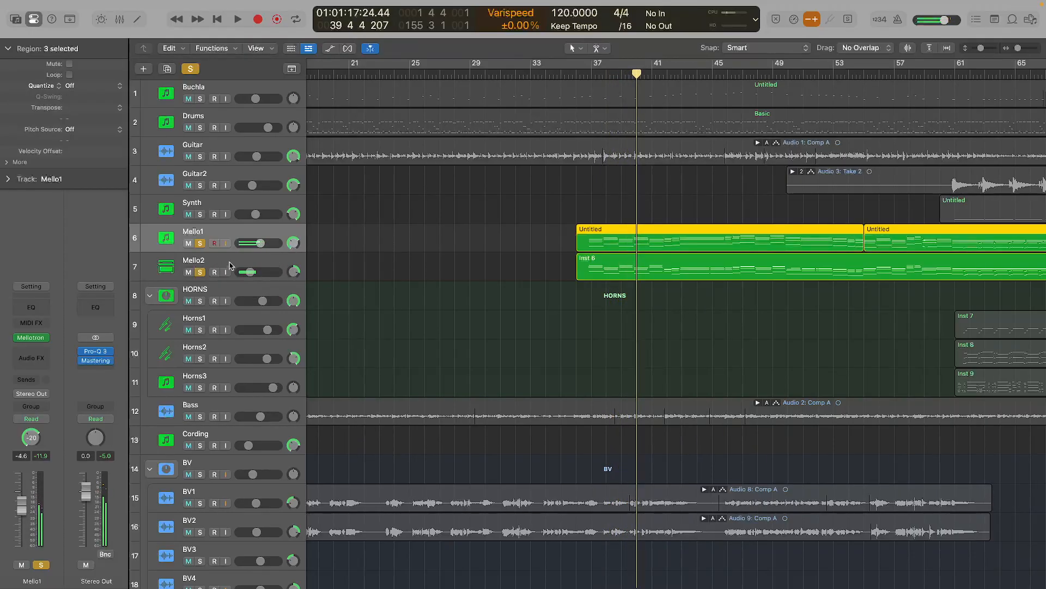
Open the Mello2 track's Vintage Mellotron, review its sounds and blend setting, and close the plug-in window.
click(234, 261)
click(31, 337)
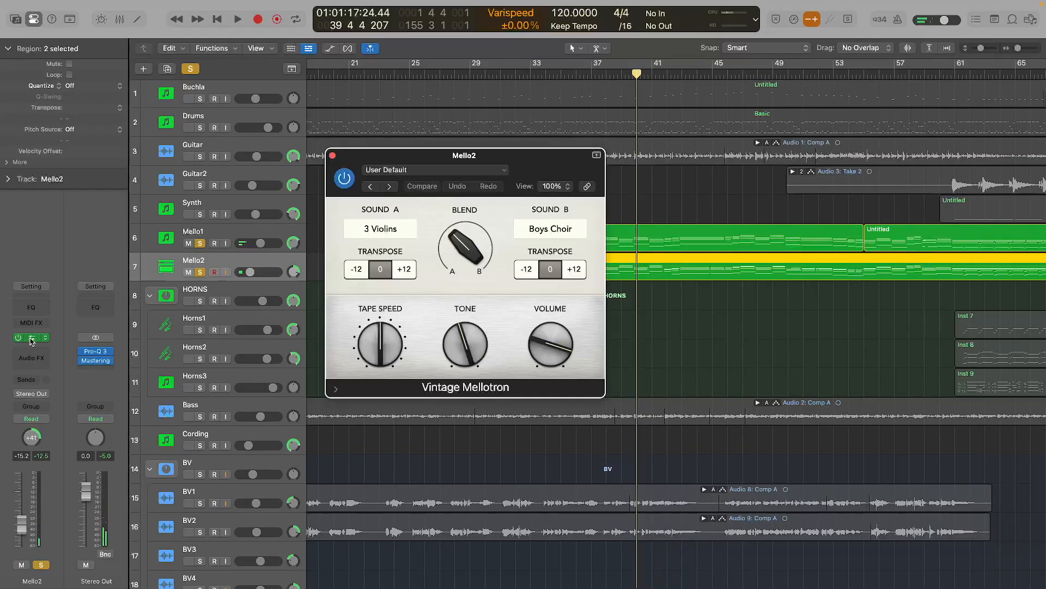
drag(525, 160, 653, 120)
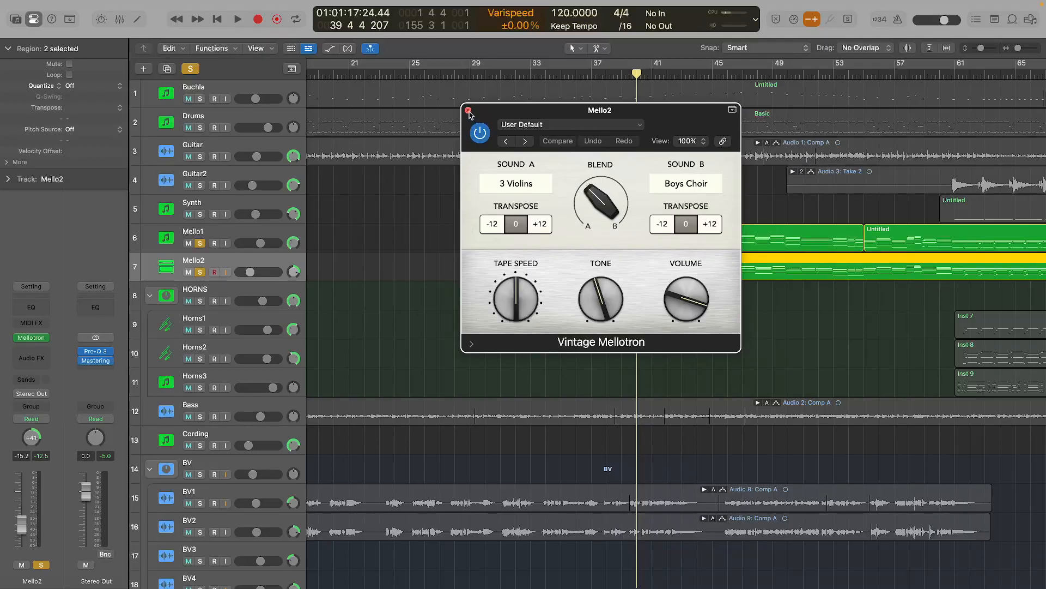
click(463, 113)
Return the playhead to bar 36, select the Mello1 track and clear all solos.
key(super+Left)
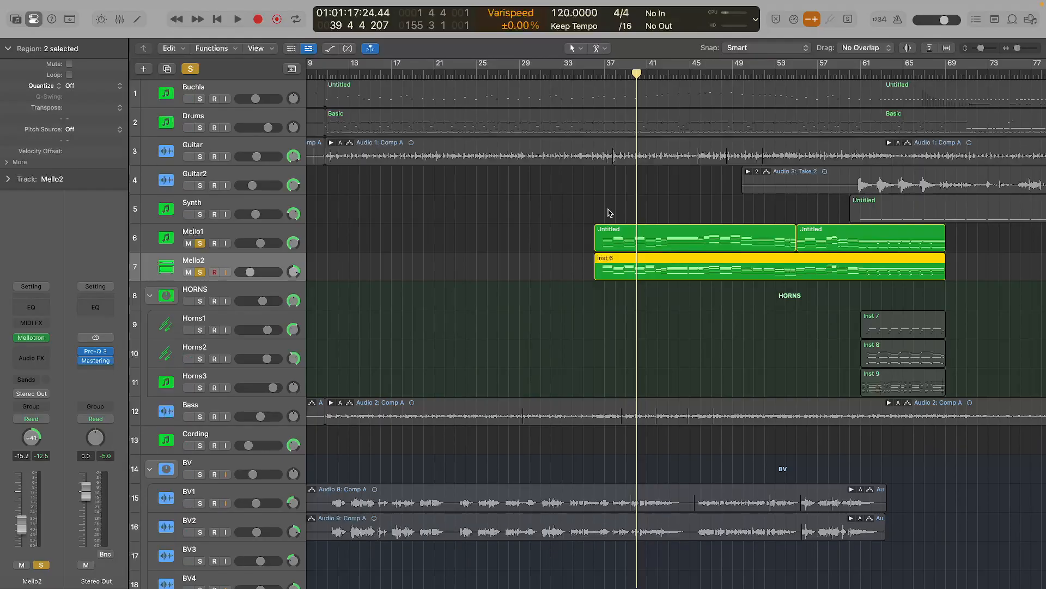
click(594, 75)
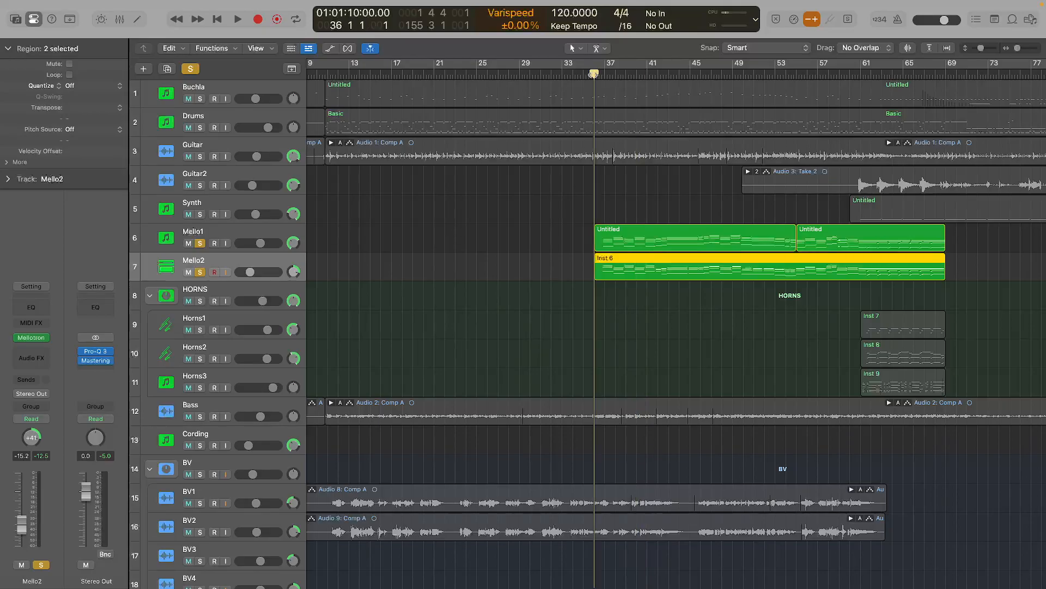
click(224, 229)
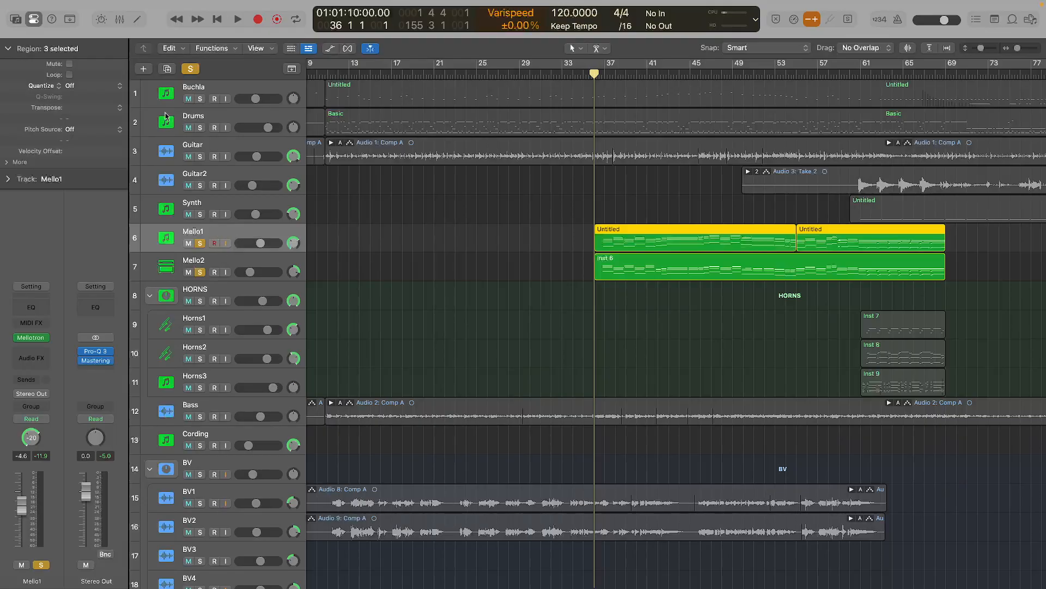
click(191, 69)
Bring the BV and LV vocal tracks into view and play the full mix from bar 11 for about five bars.
scroll(676, 218, right, 5)
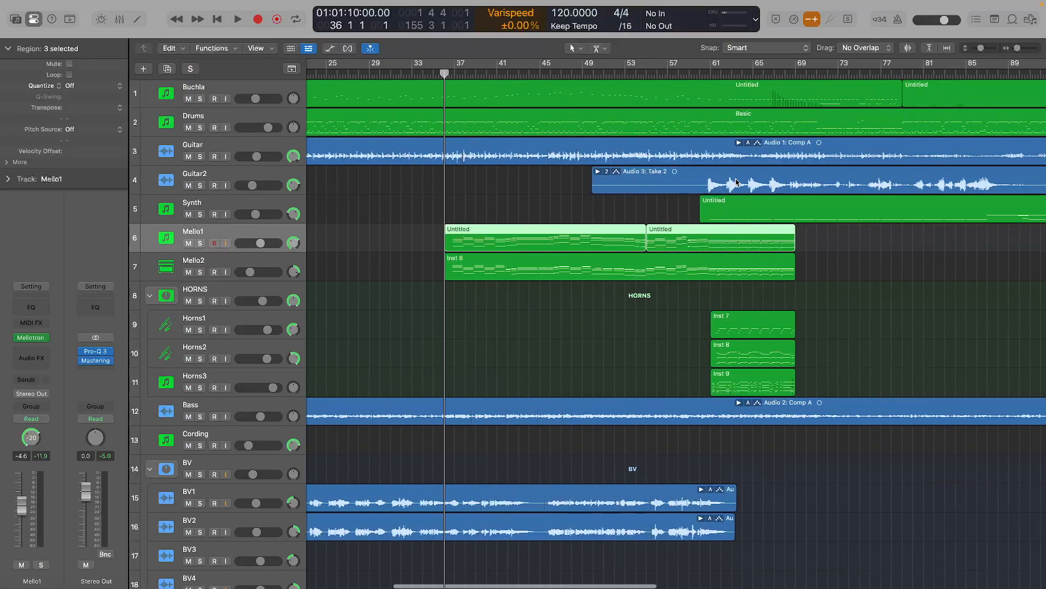
scroll(672, 240, down, 5)
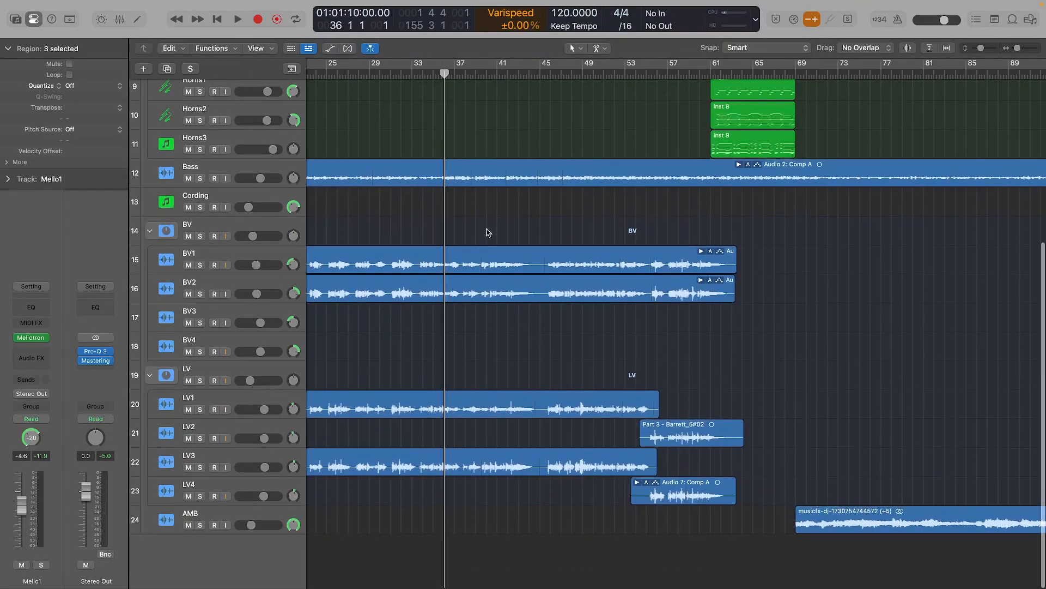
scroll(488, 231, left, 6)
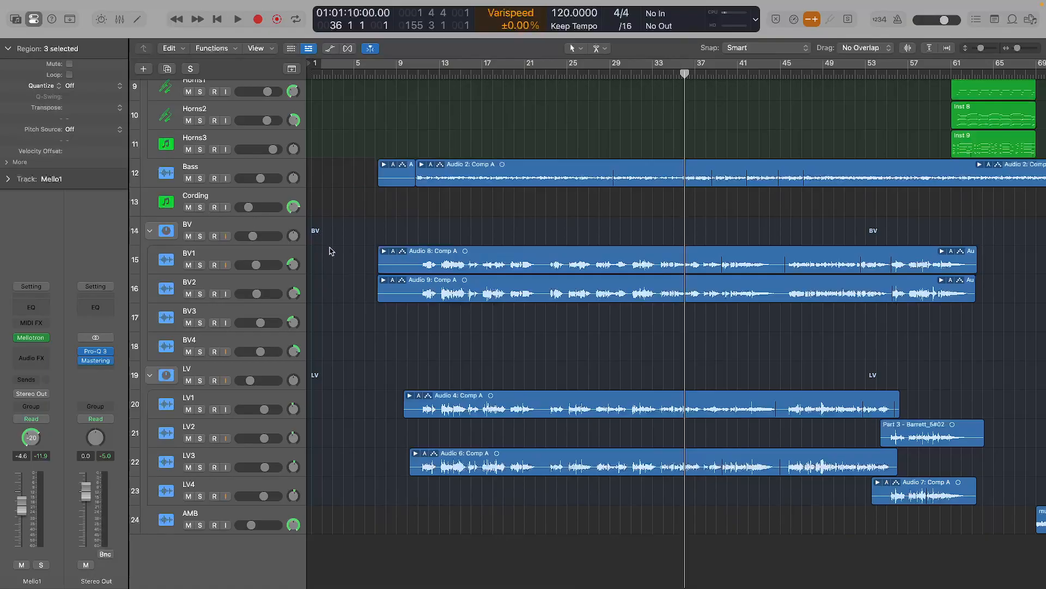
click(417, 74)
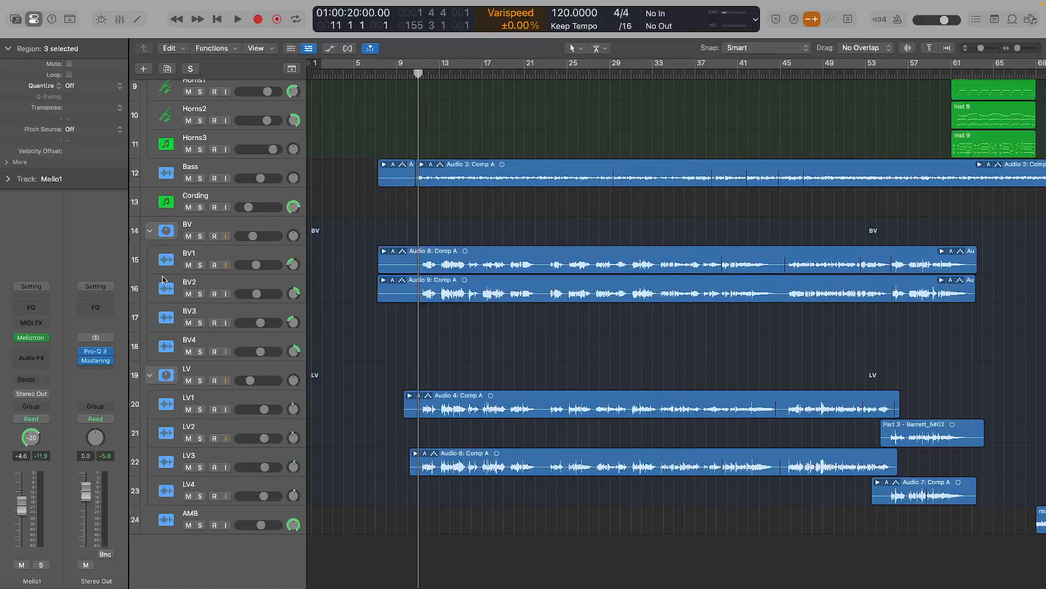
key(space)
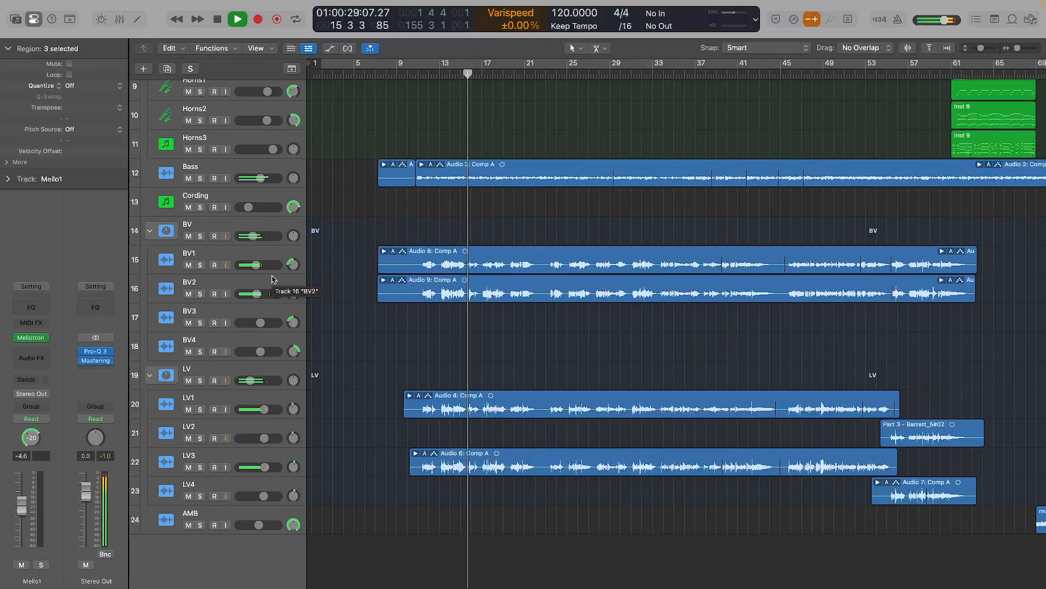
key(space)
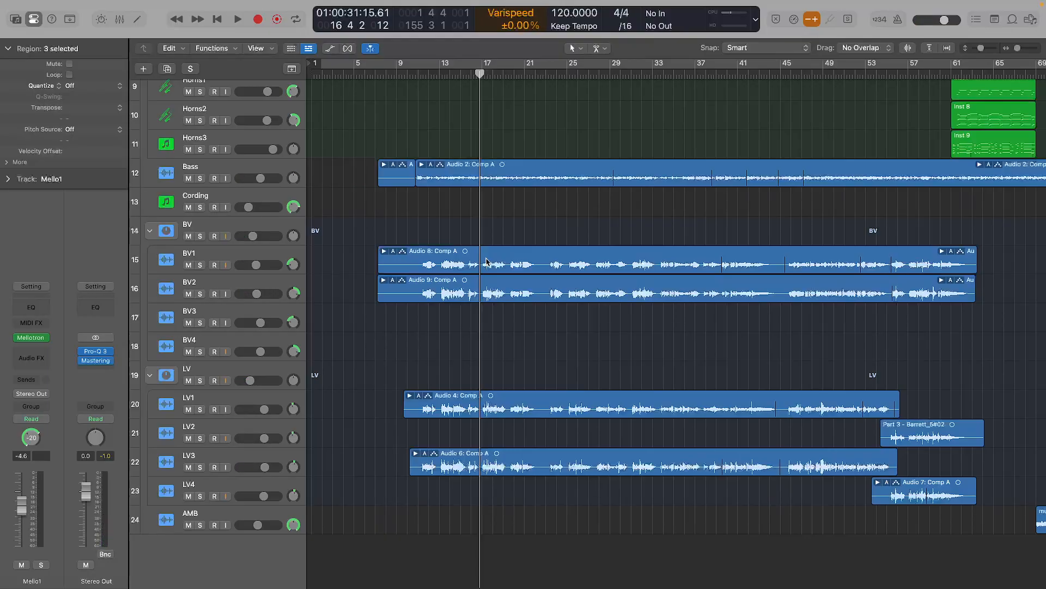
Zoom out to show the song's full length with reduced track heights, starting from the Buchla track.
key(super+Left)
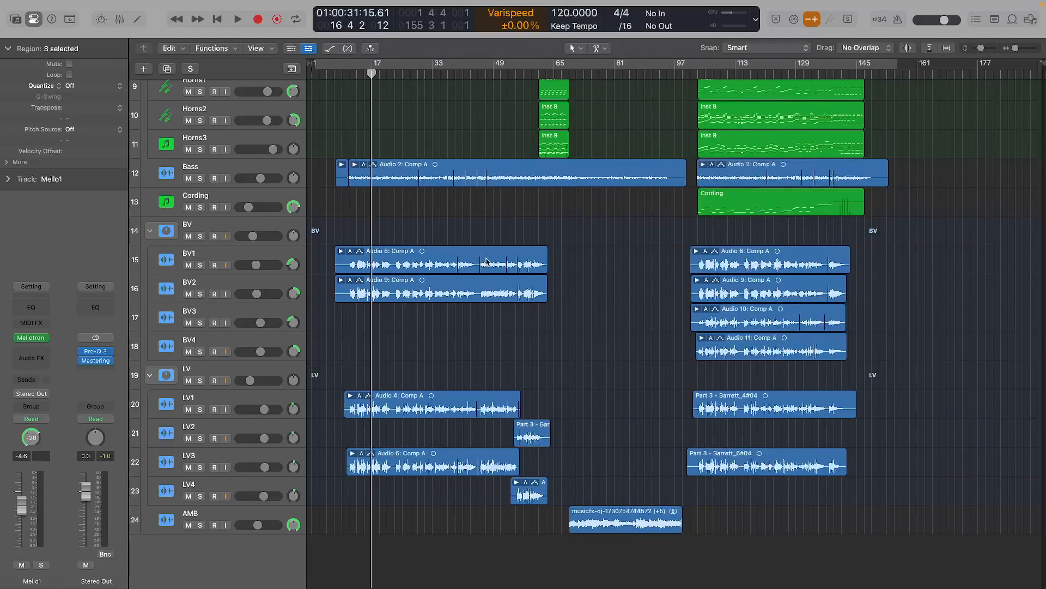
key(super+Up)
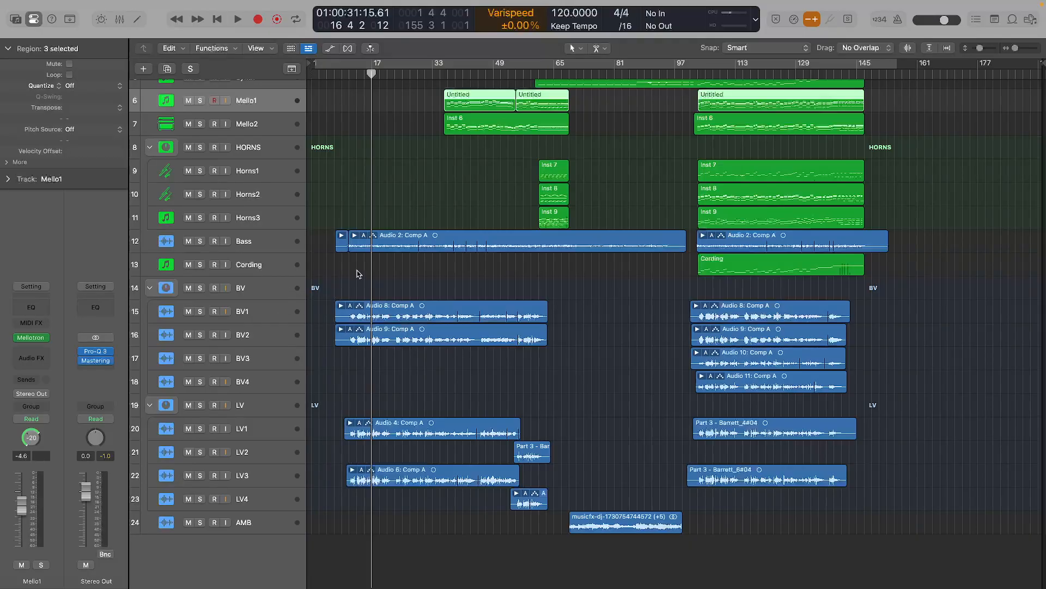
scroll(418, 189, up, 5)
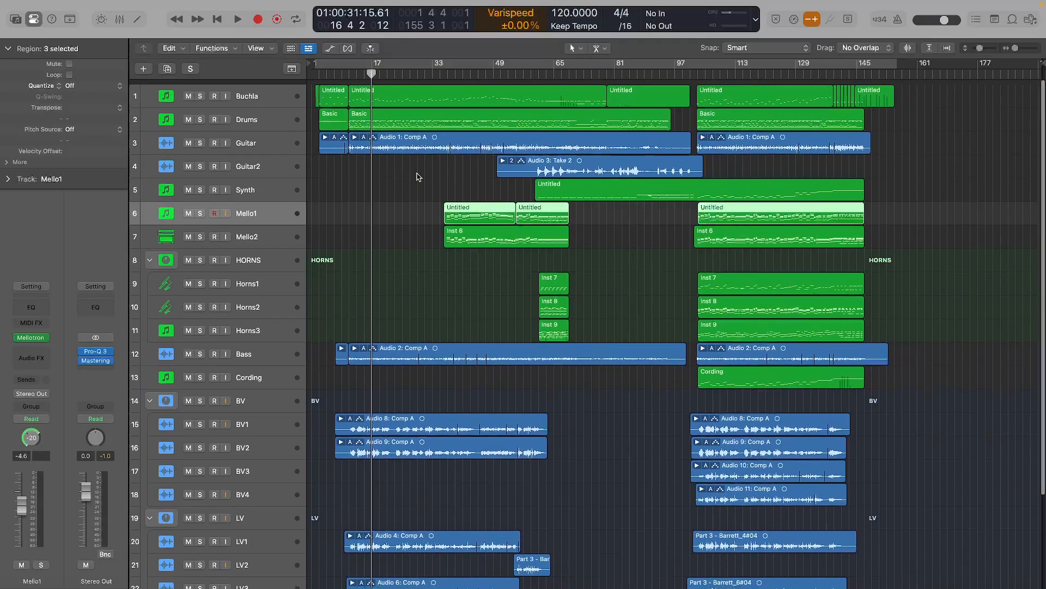
Solo the HORNS stack, play its passage from bar 61 for about five bars, and clear the solo.
key(super+Up)
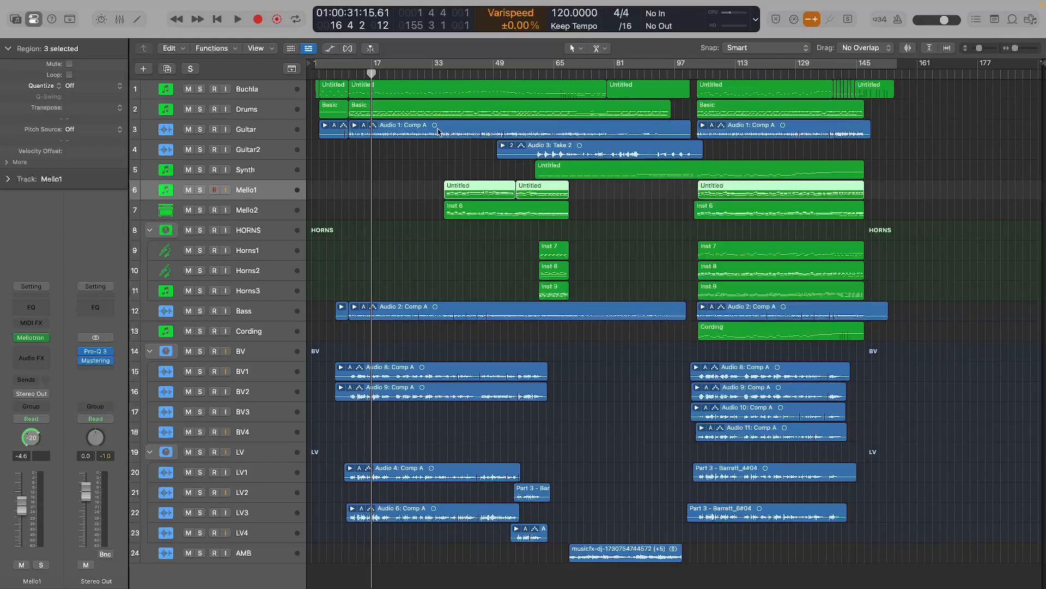
scroll(452, 169, up, 2)
click(539, 73)
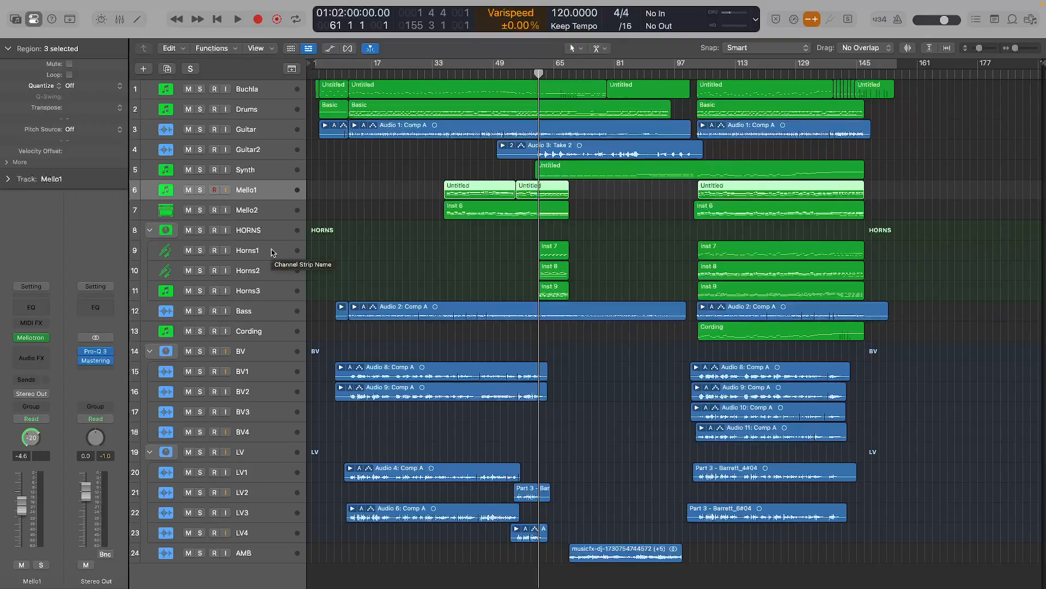
key(super+Right)
scroll(435, 254, right, 5)
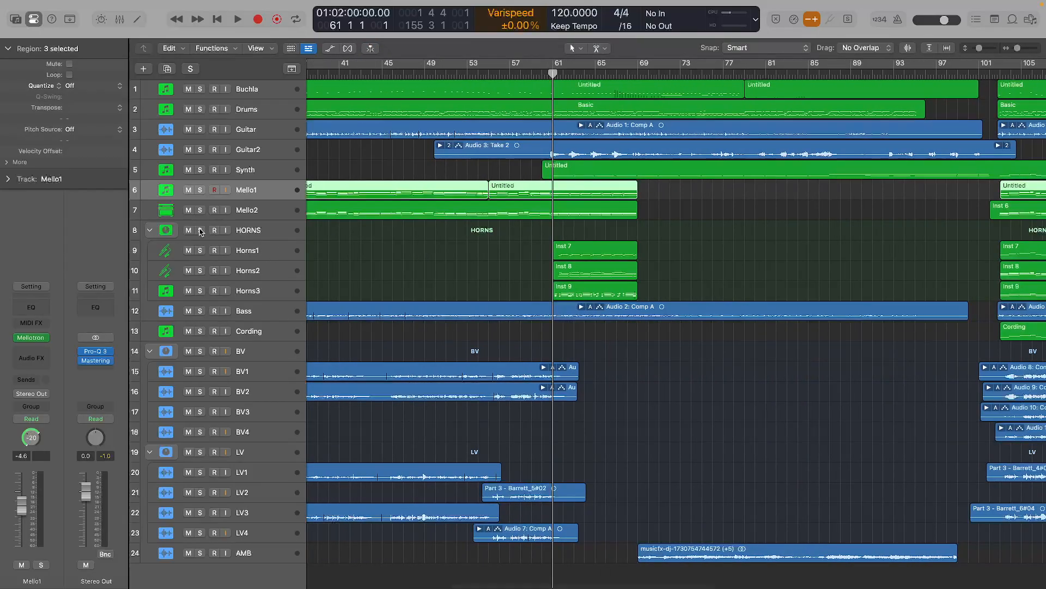
click(201, 230)
key(space)
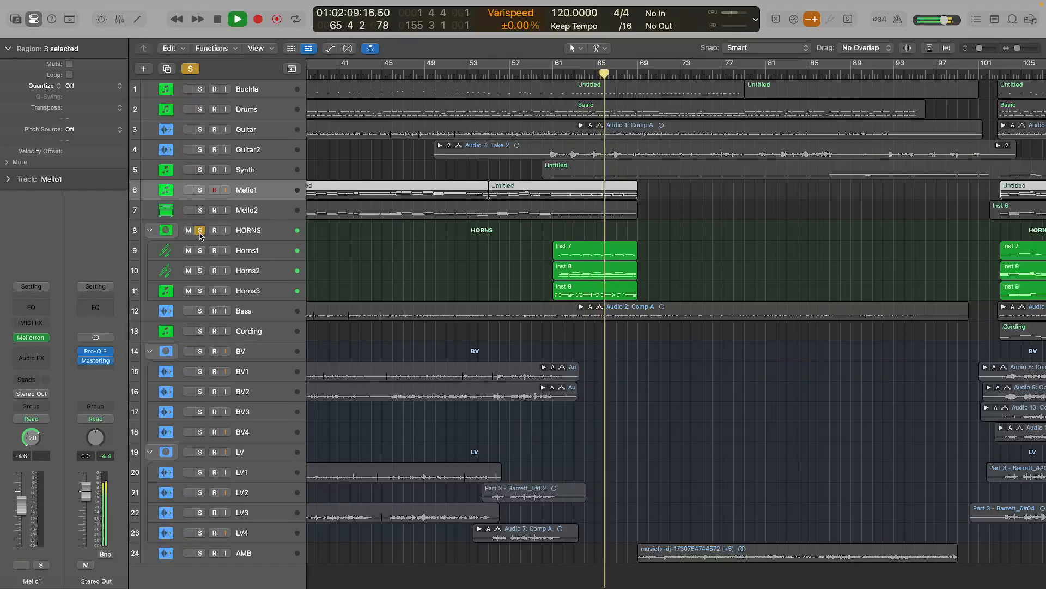
key(space)
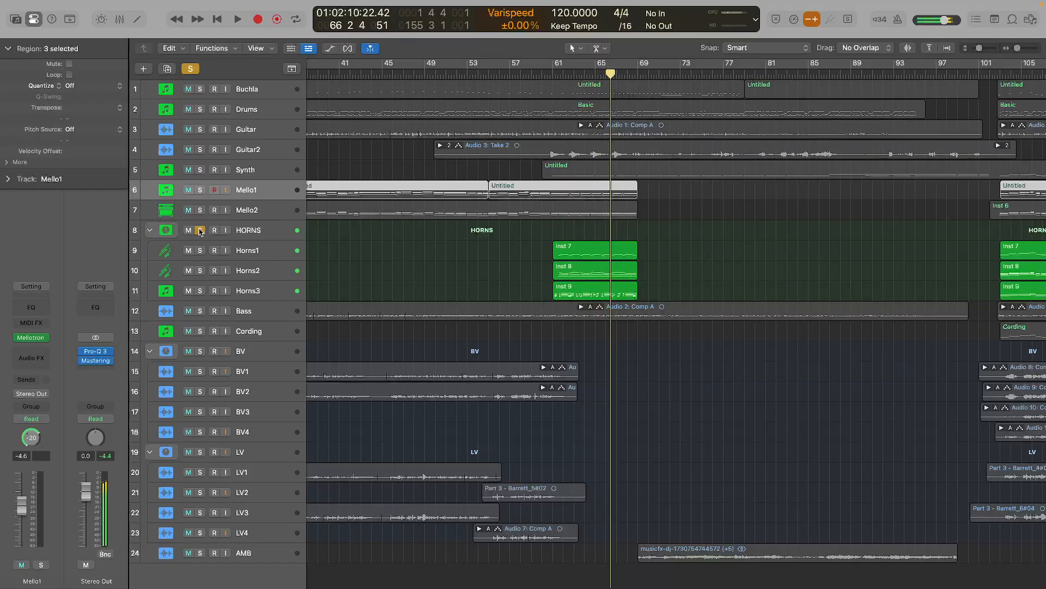
click(201, 231)
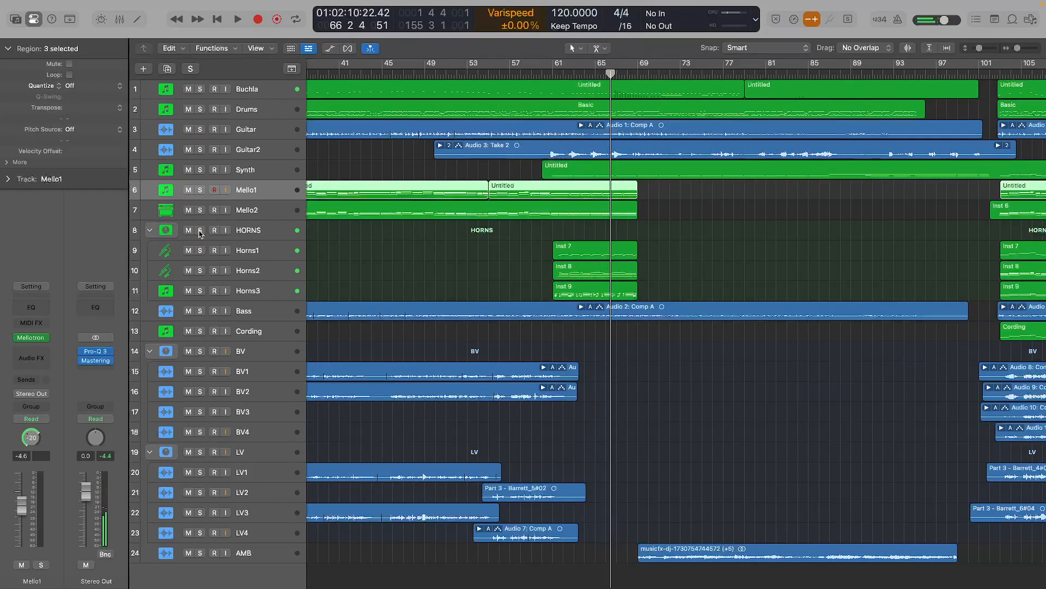
Open the Studio Horns instrument on the Horns1 track to view its Baritone Sax settings, and close it.
click(249, 251)
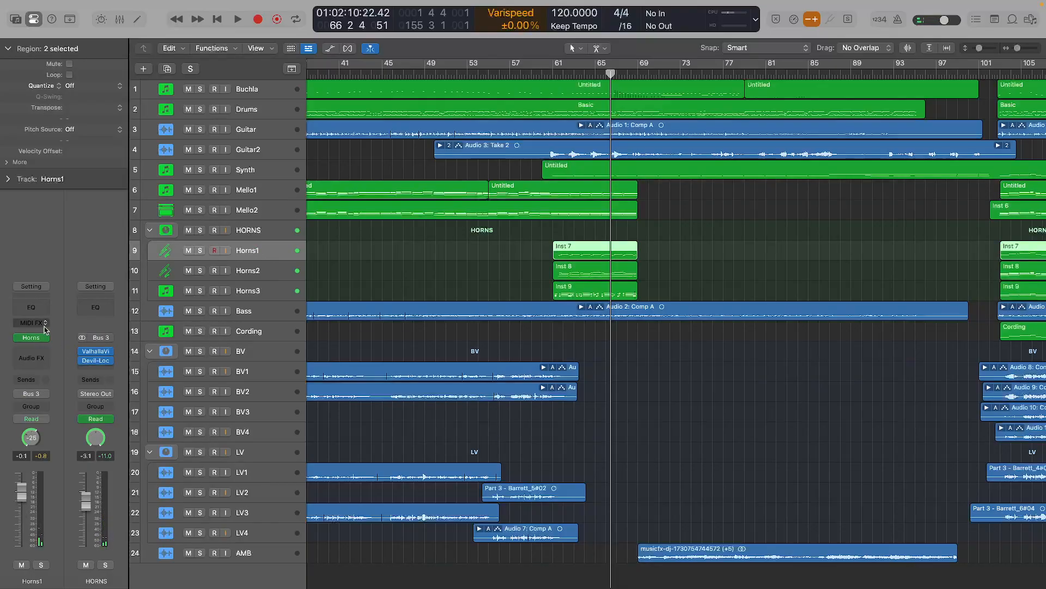
click(32, 339)
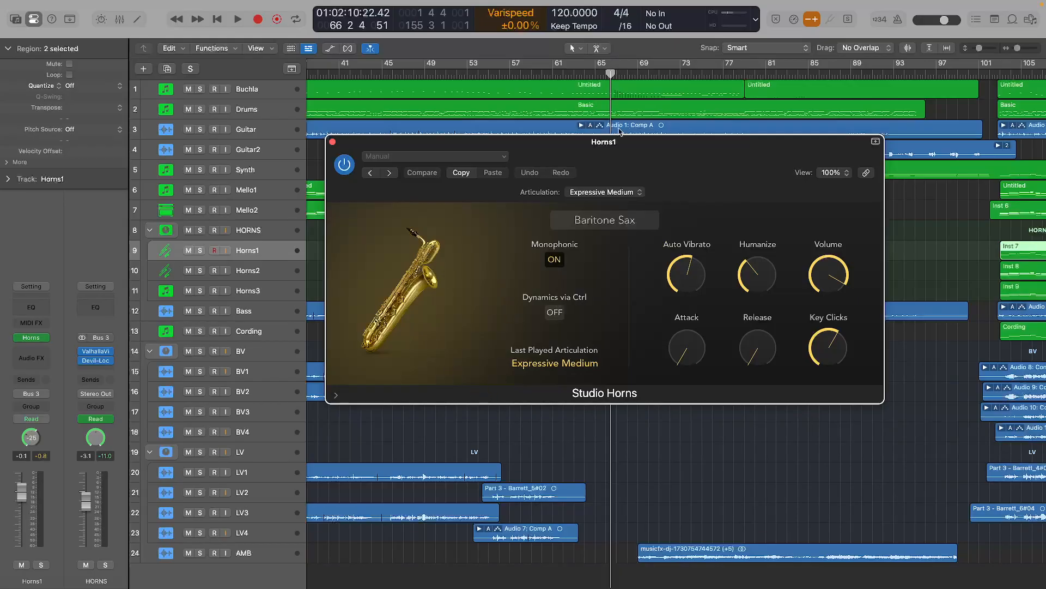
click(332, 142)
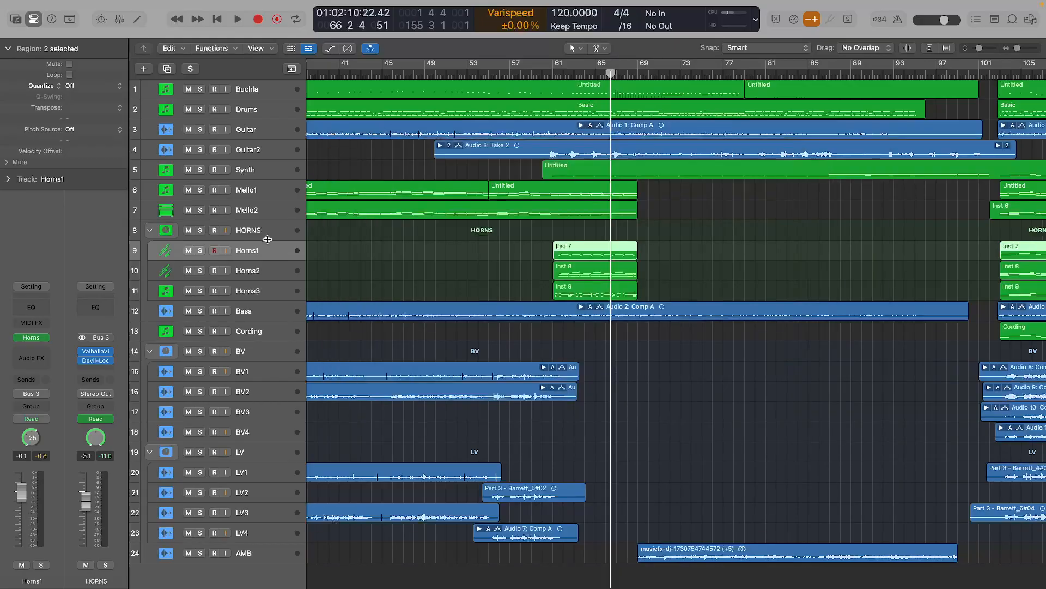
View the R&B Section settings in the Horns2 track's Studio Horns instrument and close the plug-in window.
click(261, 276)
click(32, 342)
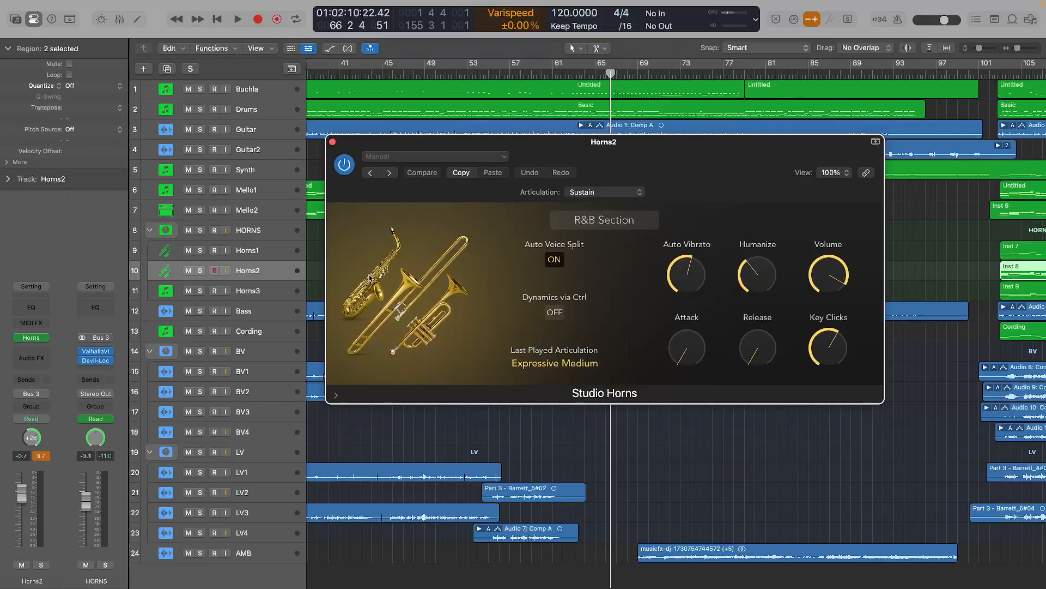
click(332, 142)
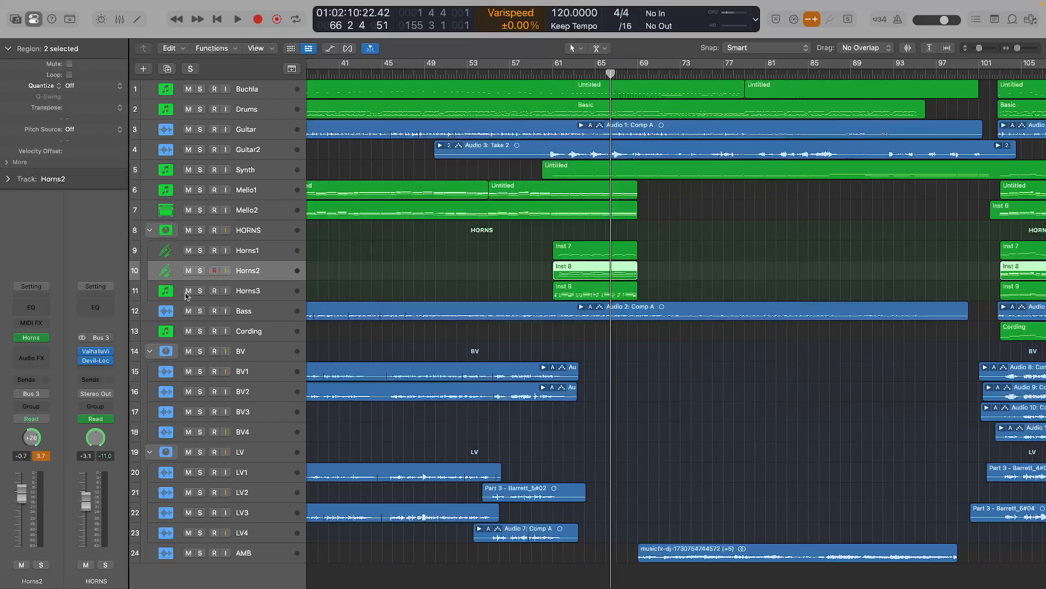
Show the Session Horns Pro instrument loaded in Kontakt on the Horns3 track and close its window.
click(248, 293)
click(33, 338)
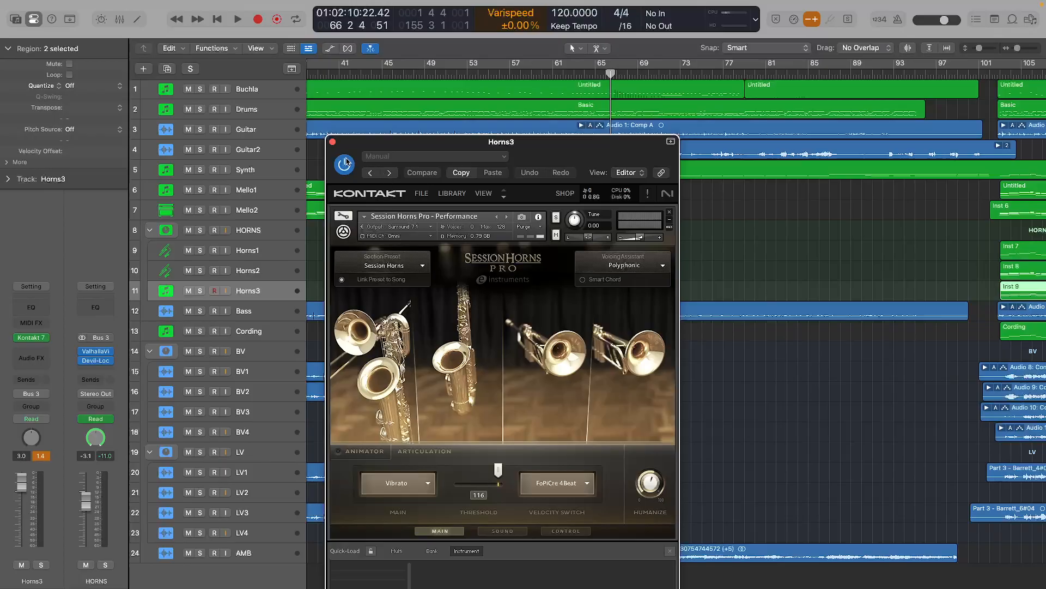
click(332, 143)
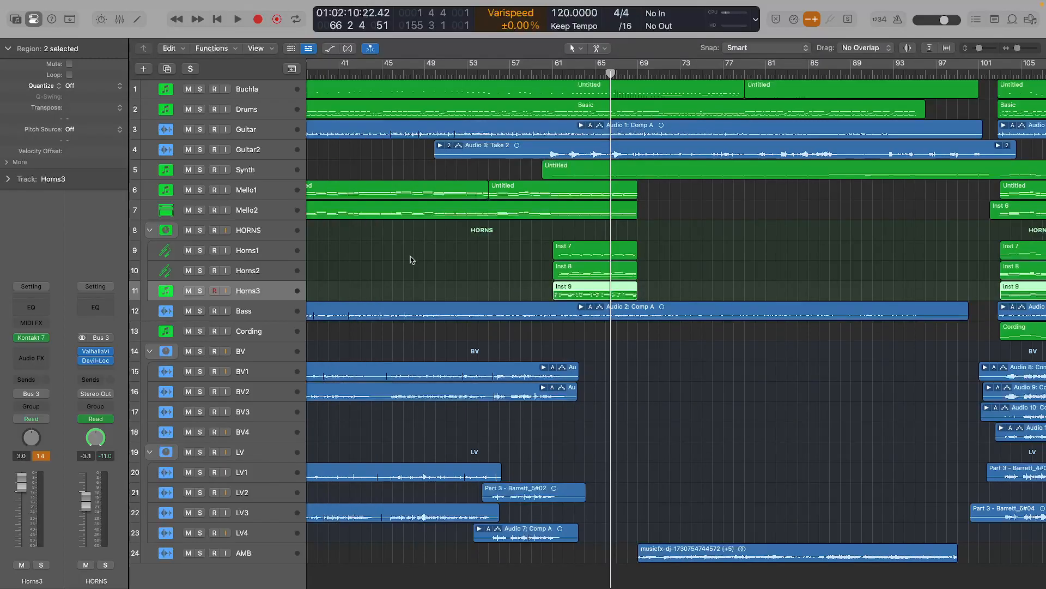
Open Devil-Loc on the HORNS stack, move its window below the upper tracks, and play the soloed horns from bar 62.
click(272, 230)
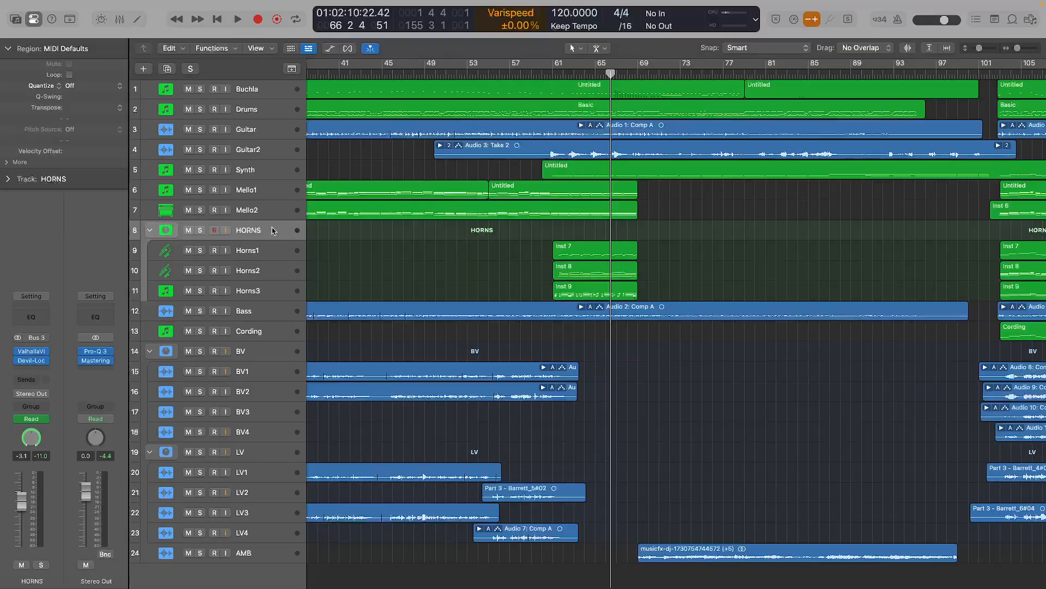
key(super+Left)
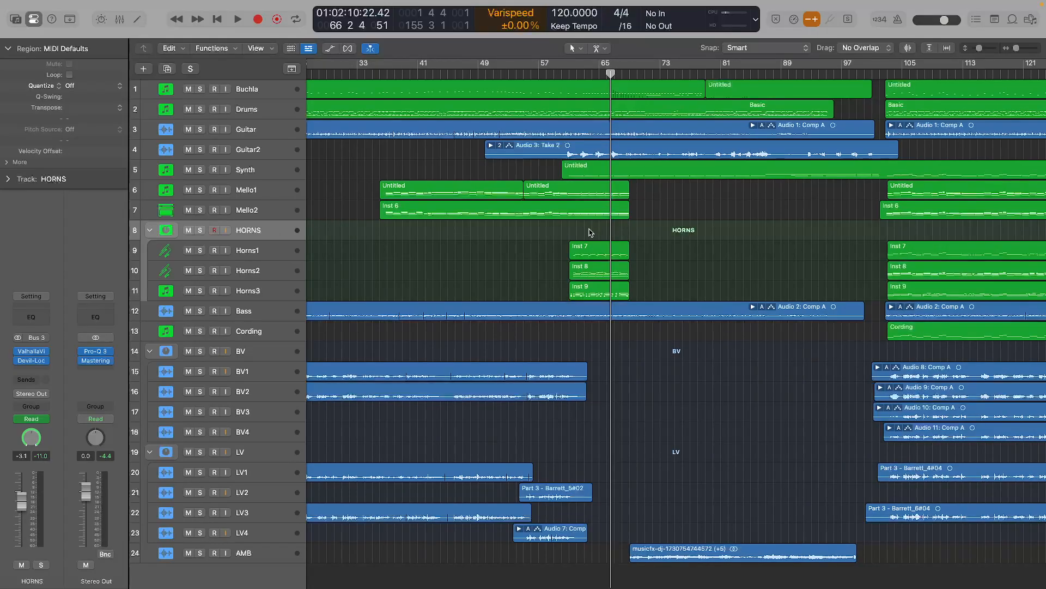
click(576, 73)
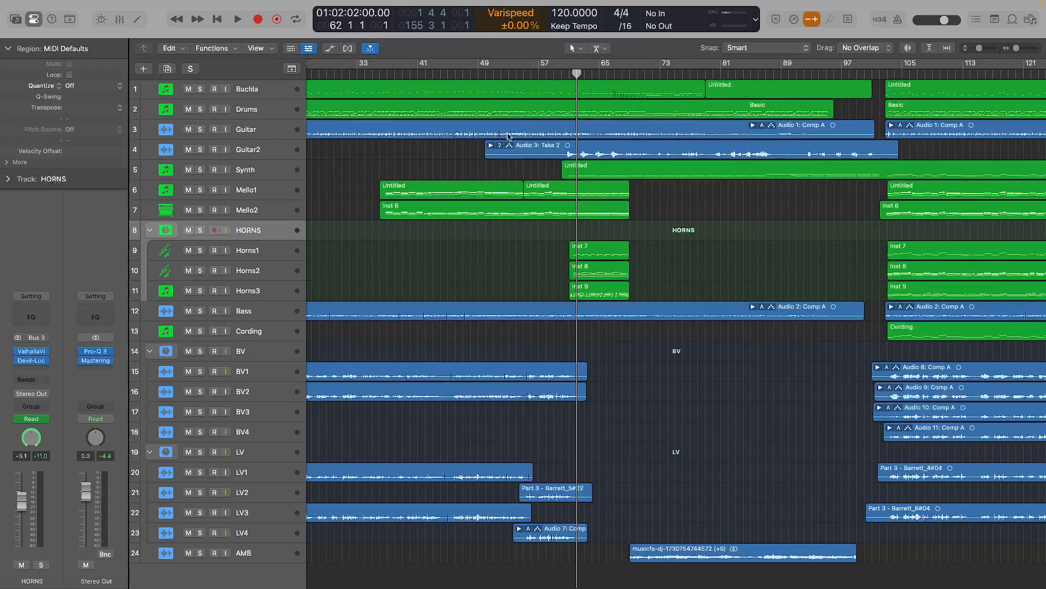
click(31, 360)
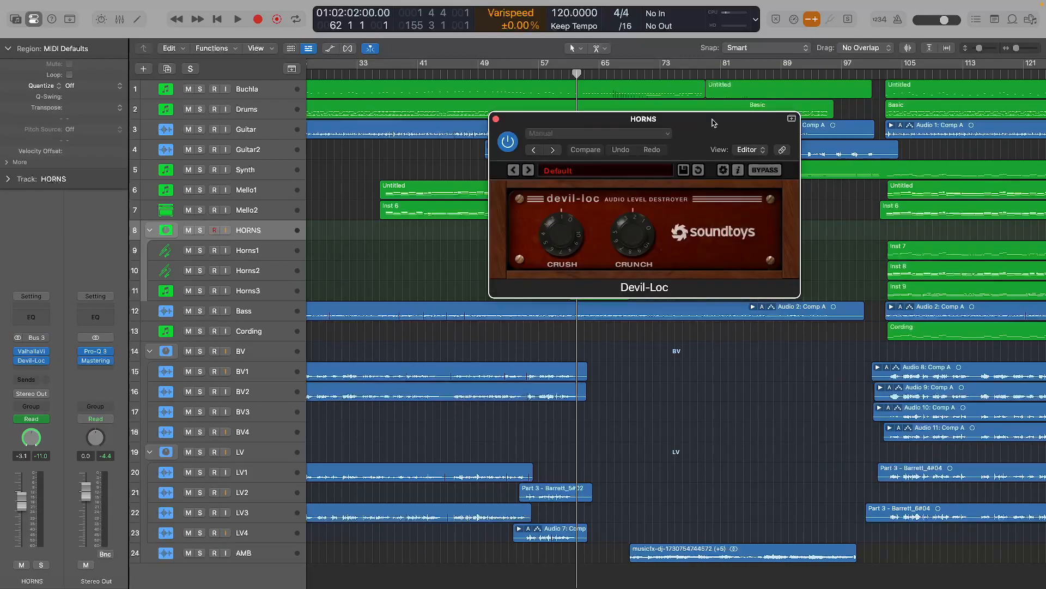
drag(606, 124, 581, 275)
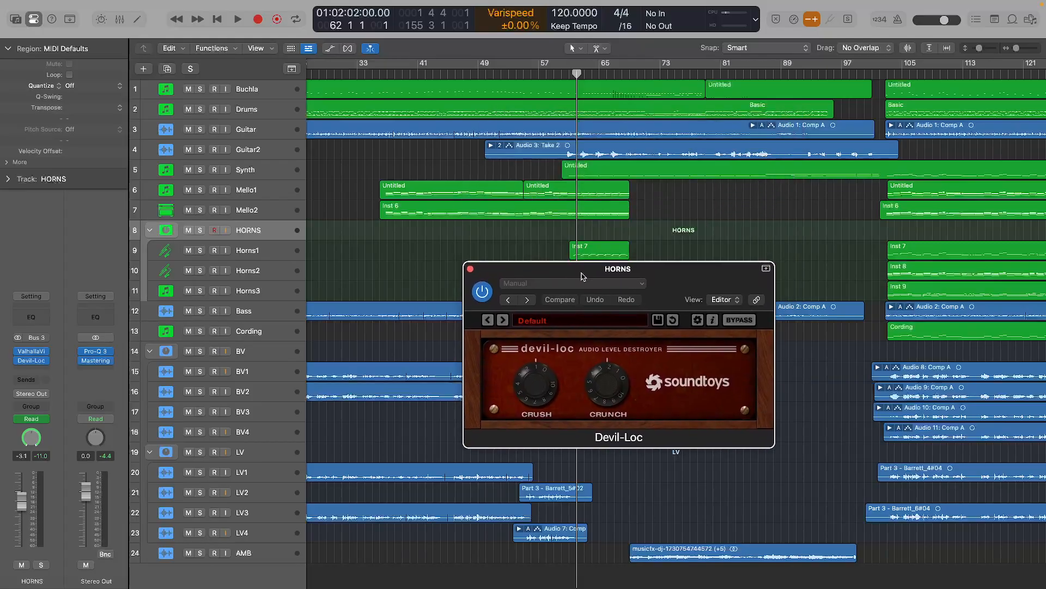
click(199, 231)
key(space)
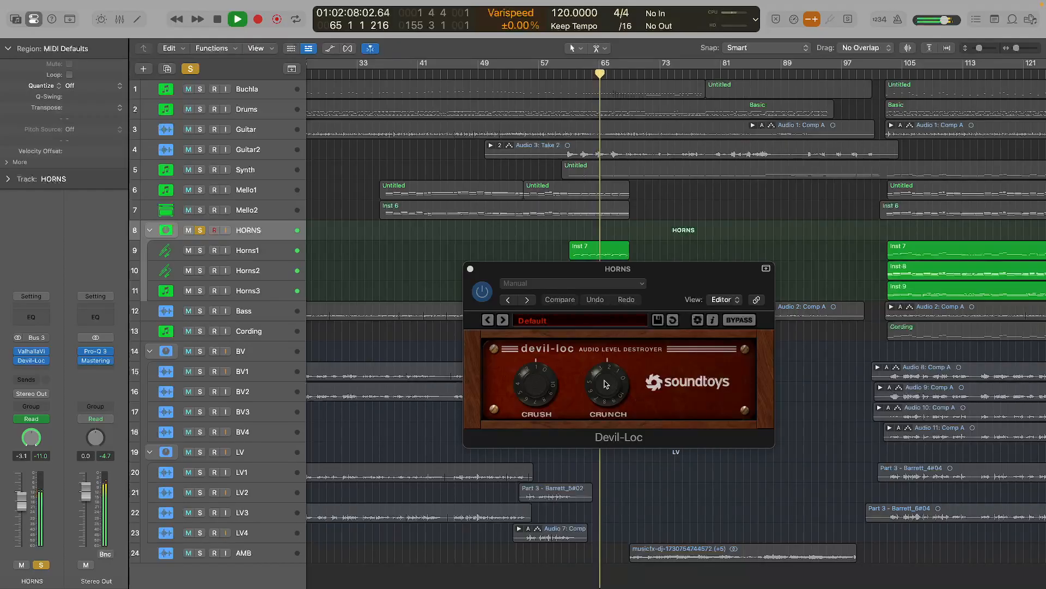
Audition a higher Crunch amount in Devil-Loc, restore the default setting, close the plug-in and clear the HORNS solo.
drag(606, 383, 599, 310)
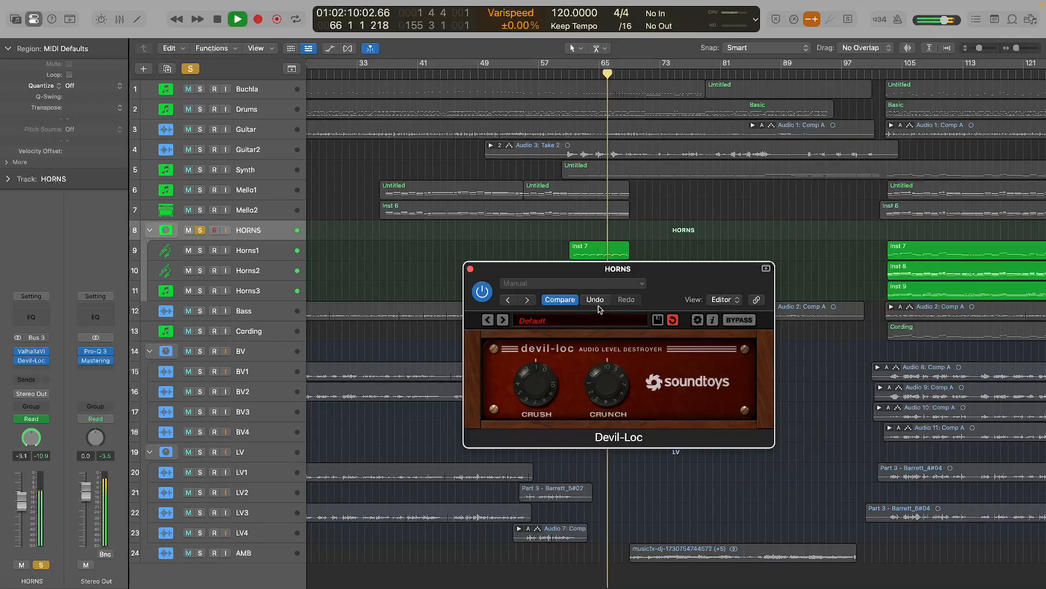
click(597, 300)
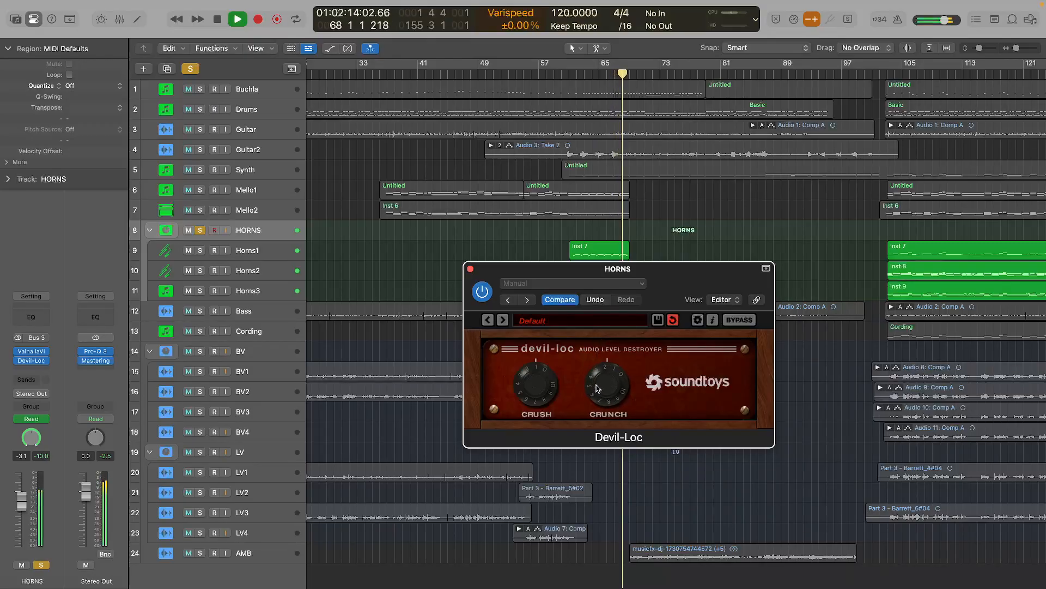
key(space)
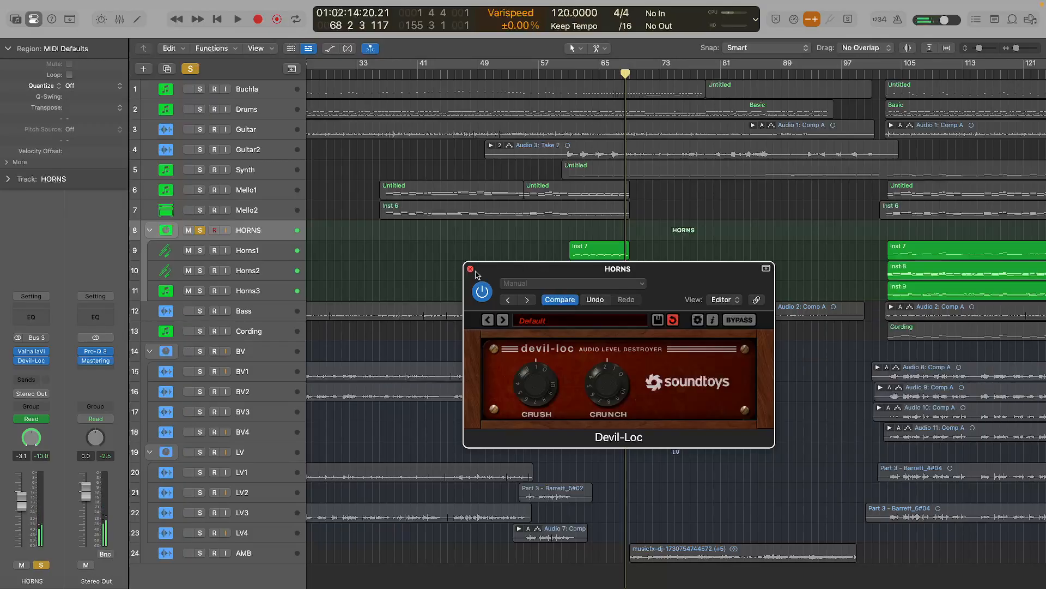
drag(601, 377, 603, 379)
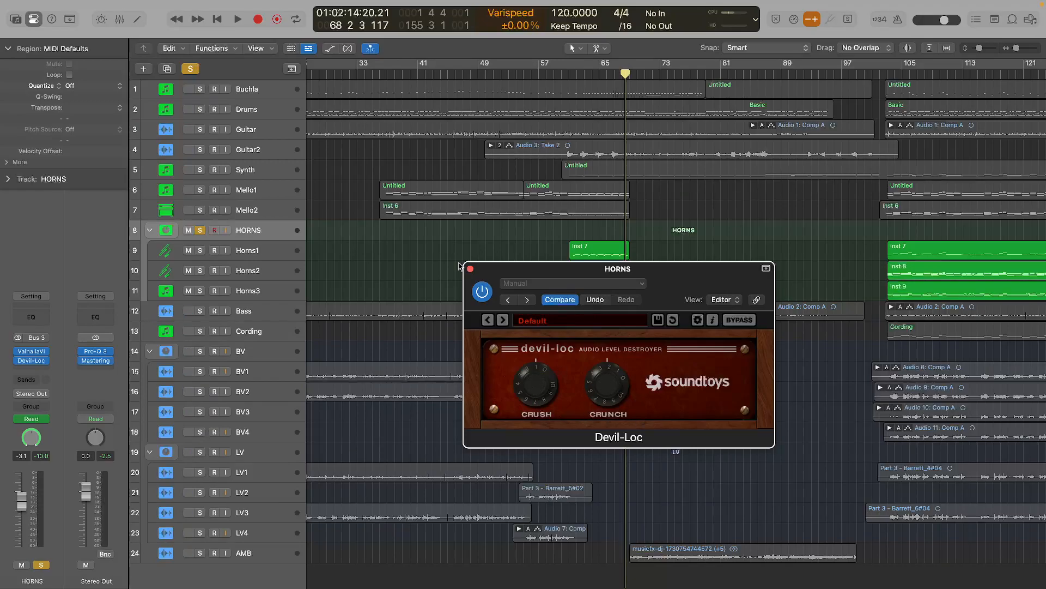
click(470, 269)
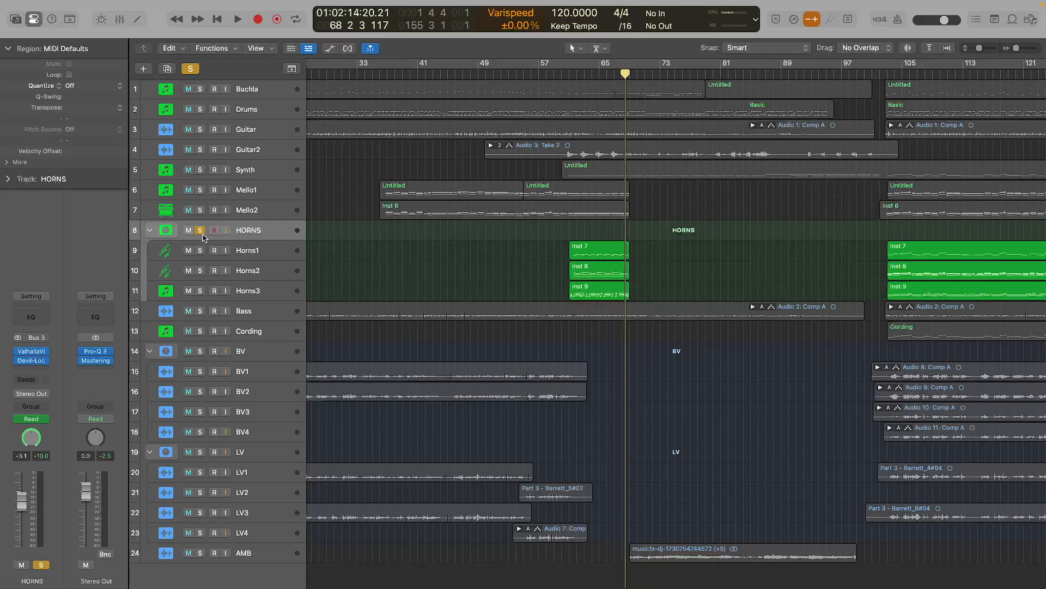
click(200, 230)
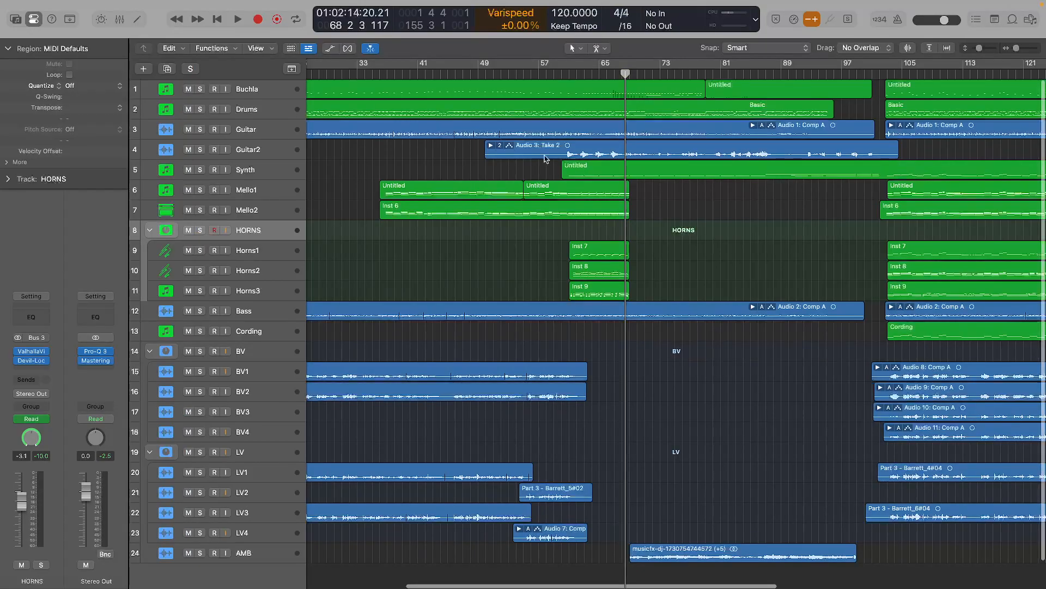
Solo the Guitar2 track, play it from bar 62 for about two bars, and clear the solo.
click(200, 150)
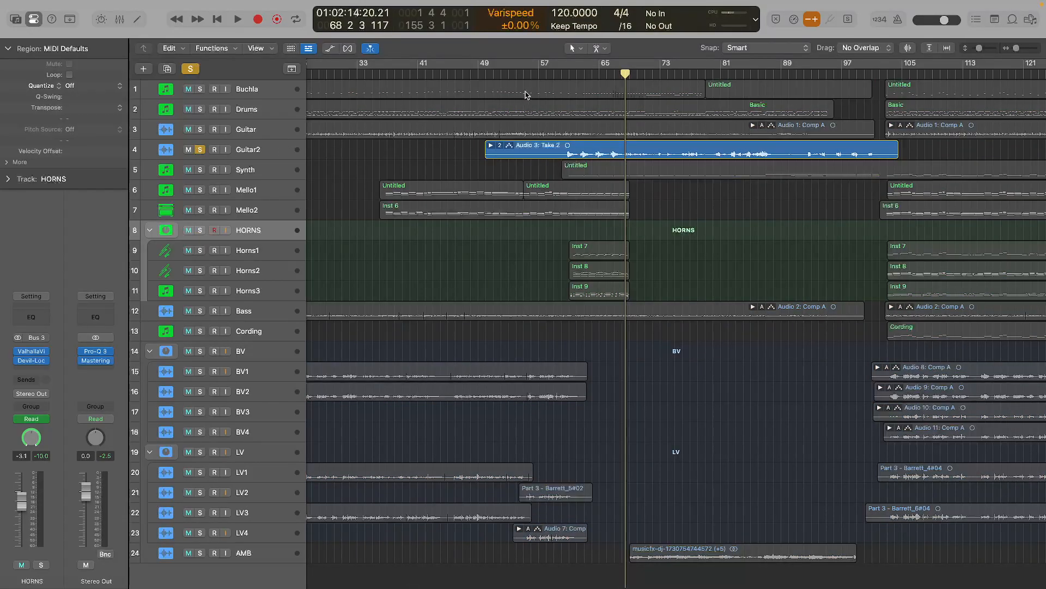
click(579, 72)
key(space)
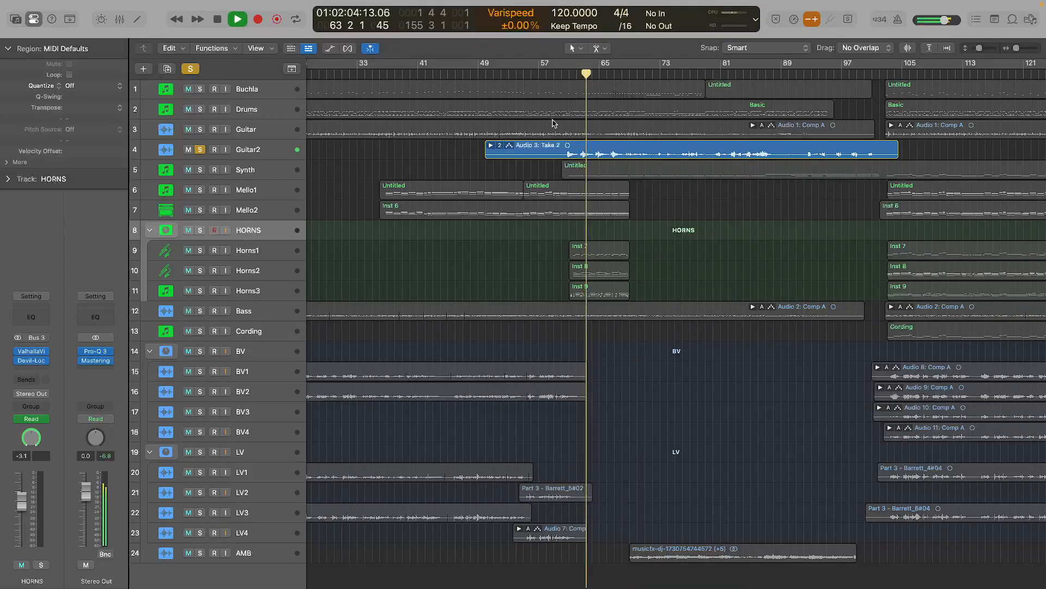
key(space)
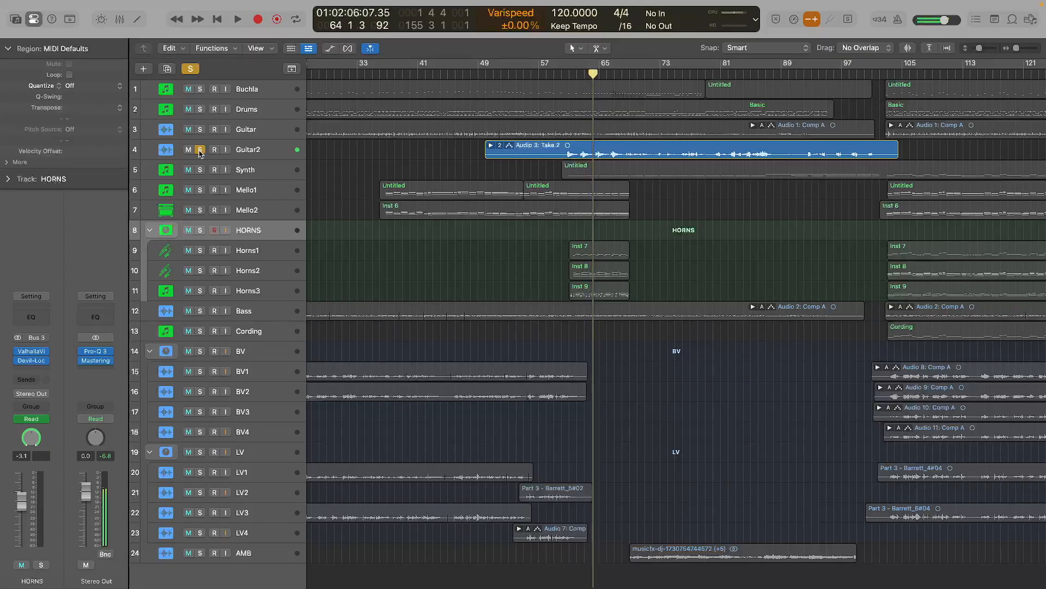
click(200, 151)
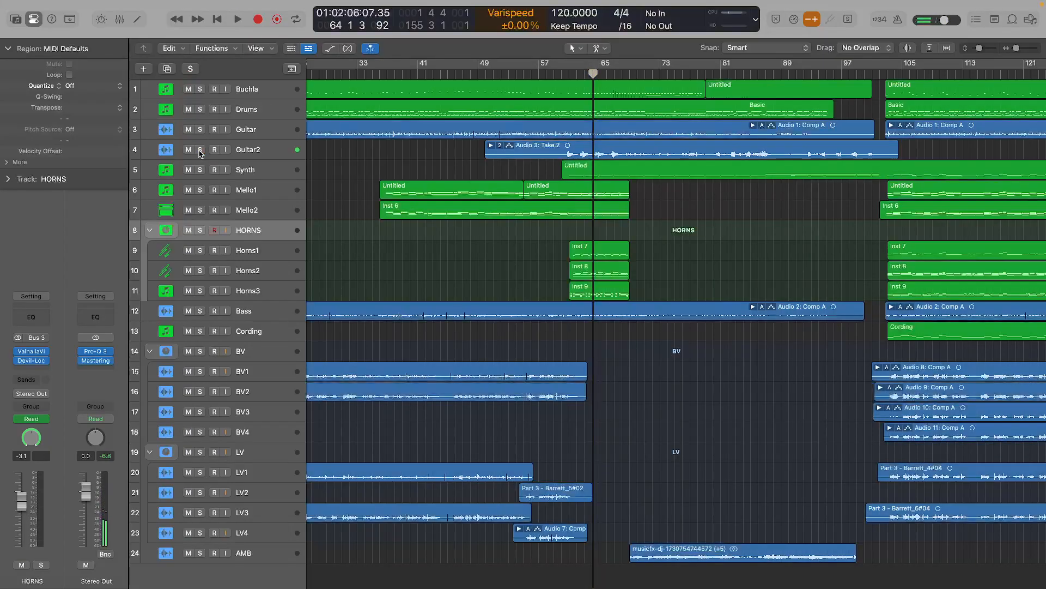
Solo the AMB track and play its ambient region from bar 68.
scroll(600, 382, down, 2)
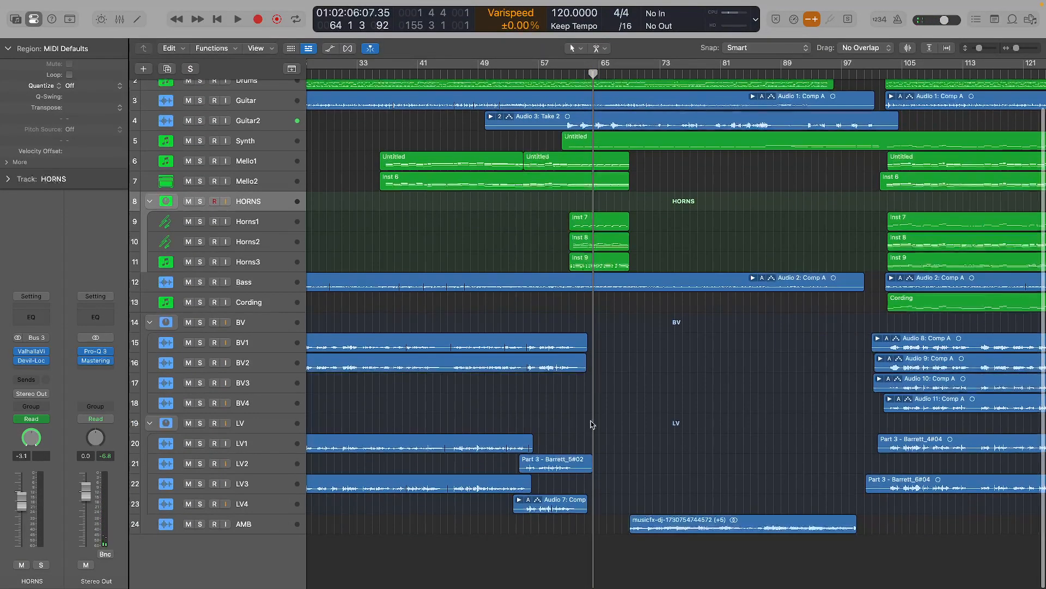
click(634, 76)
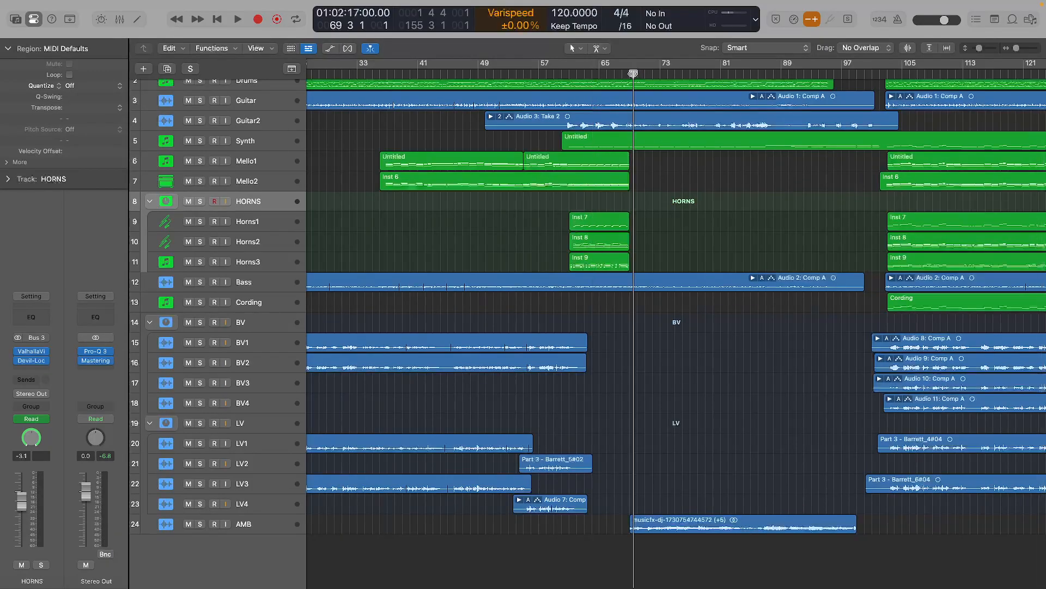
click(629, 74)
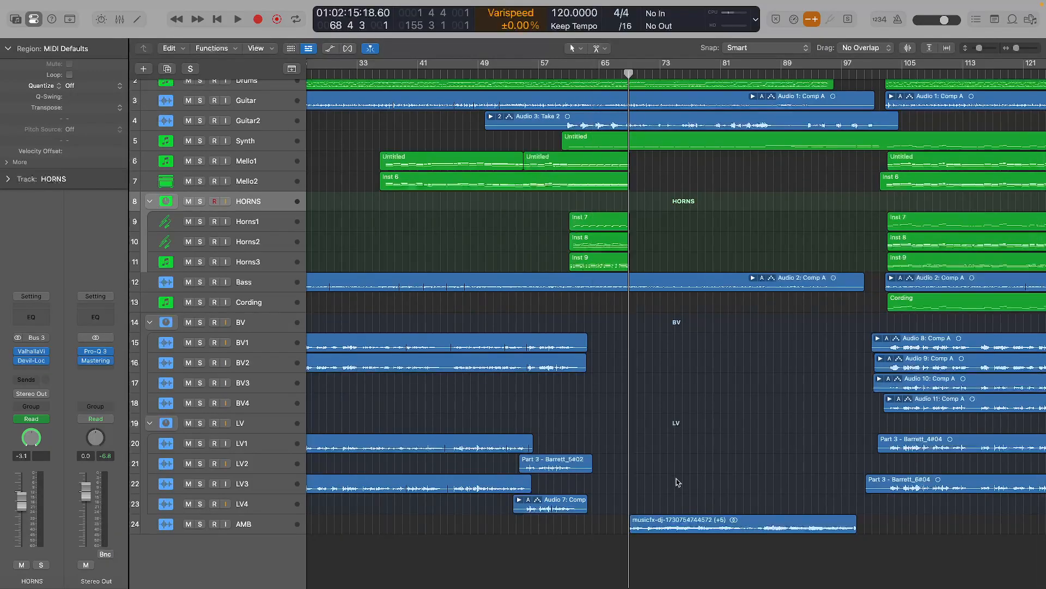
click(266, 525)
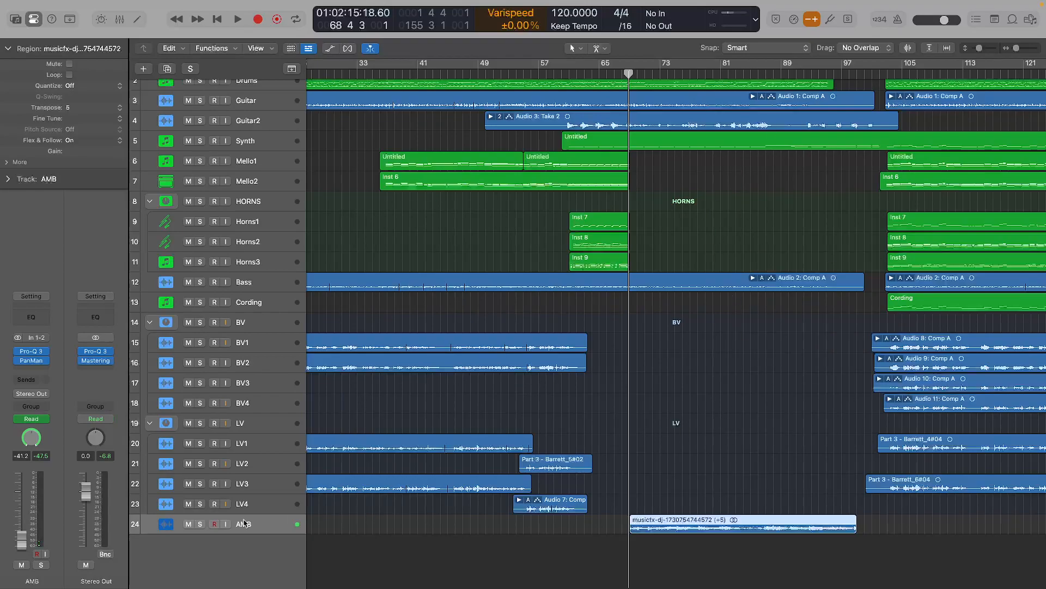
click(200, 524)
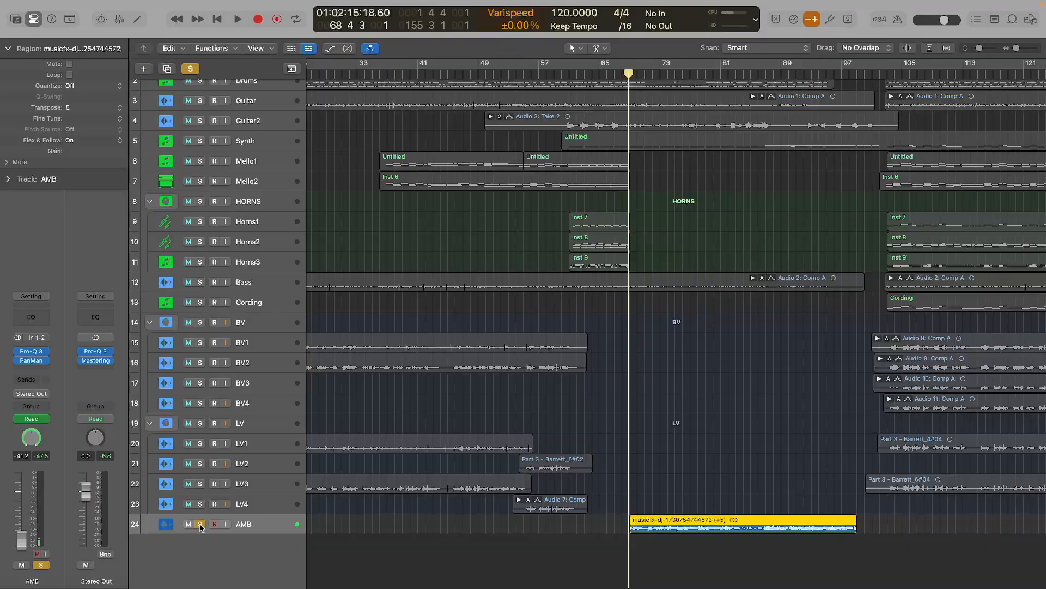
key(space)
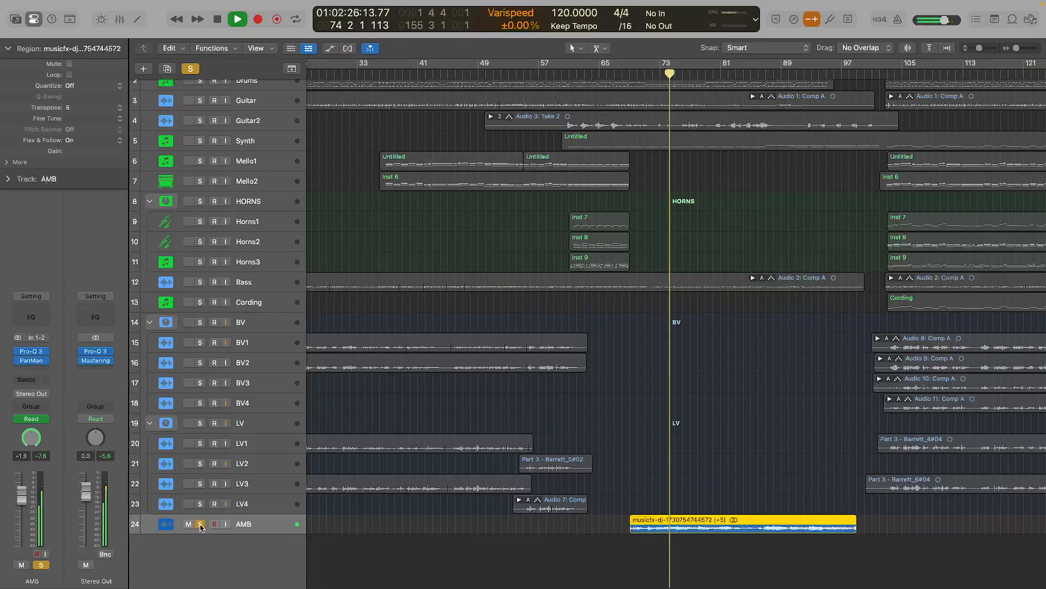
Show the PanMan effect on the AMB track during playback, stop, close its window and clear the AMB solo.
click(31, 362)
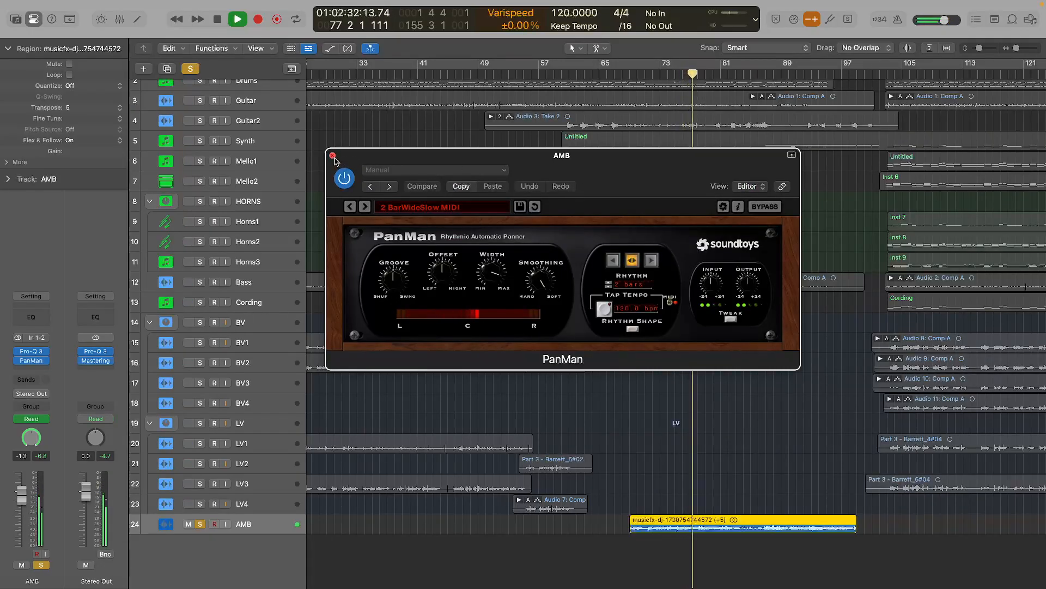
key(space)
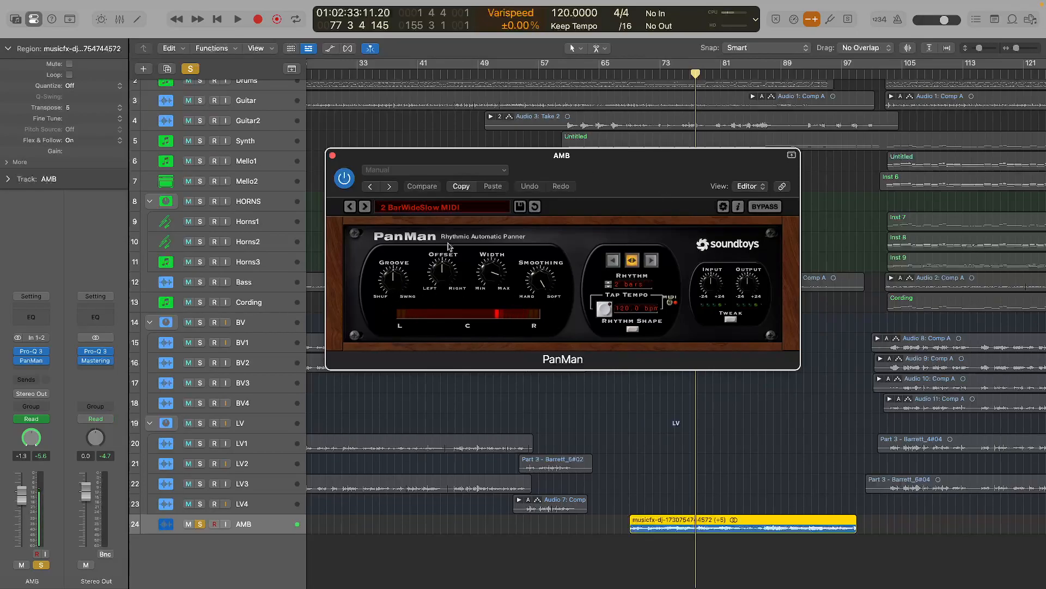
click(333, 156)
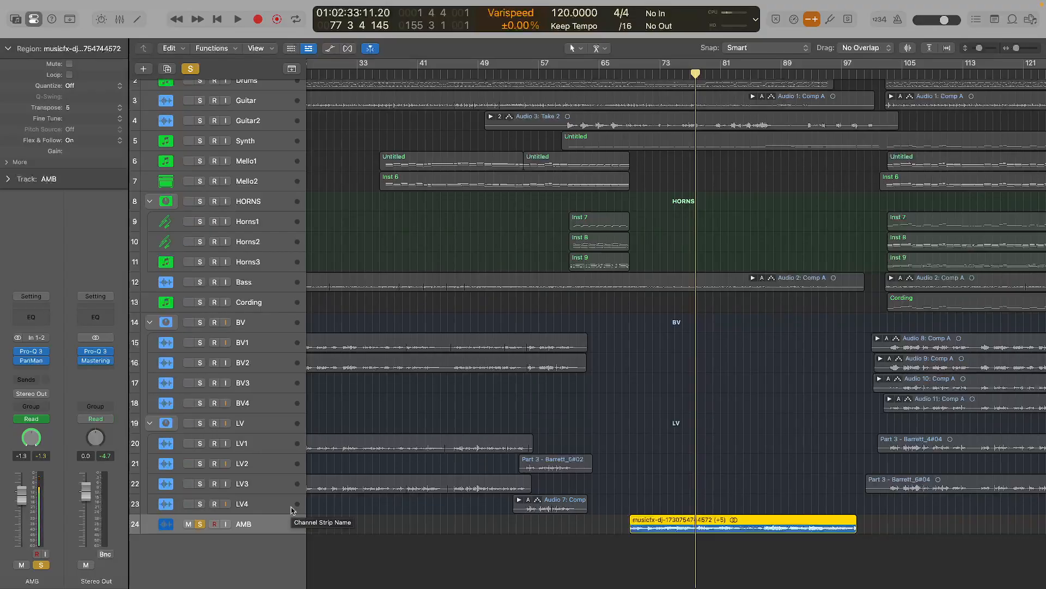
click(200, 524)
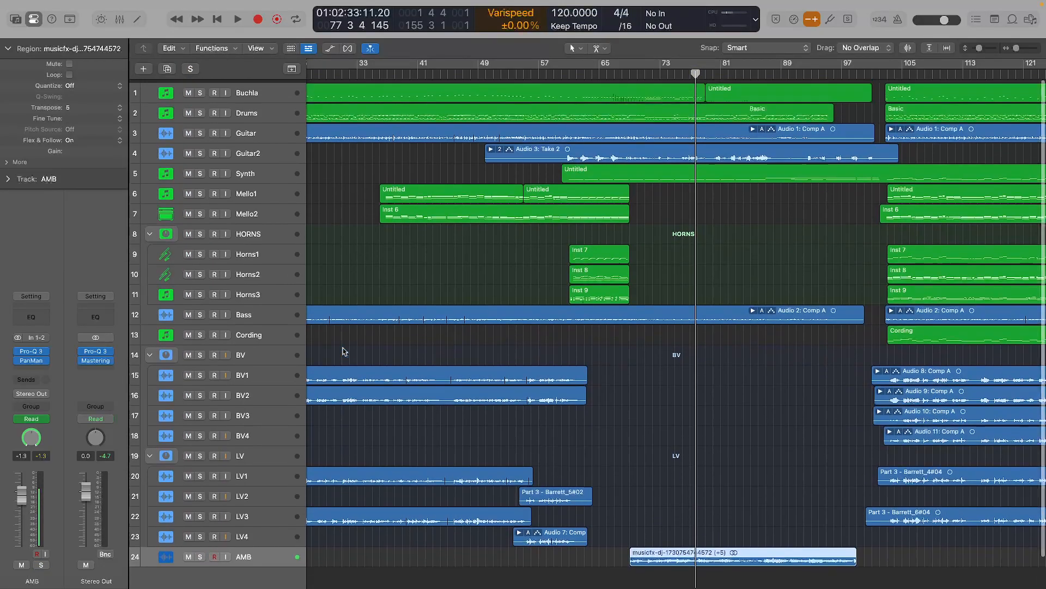
scroll(342, 297, up, 1)
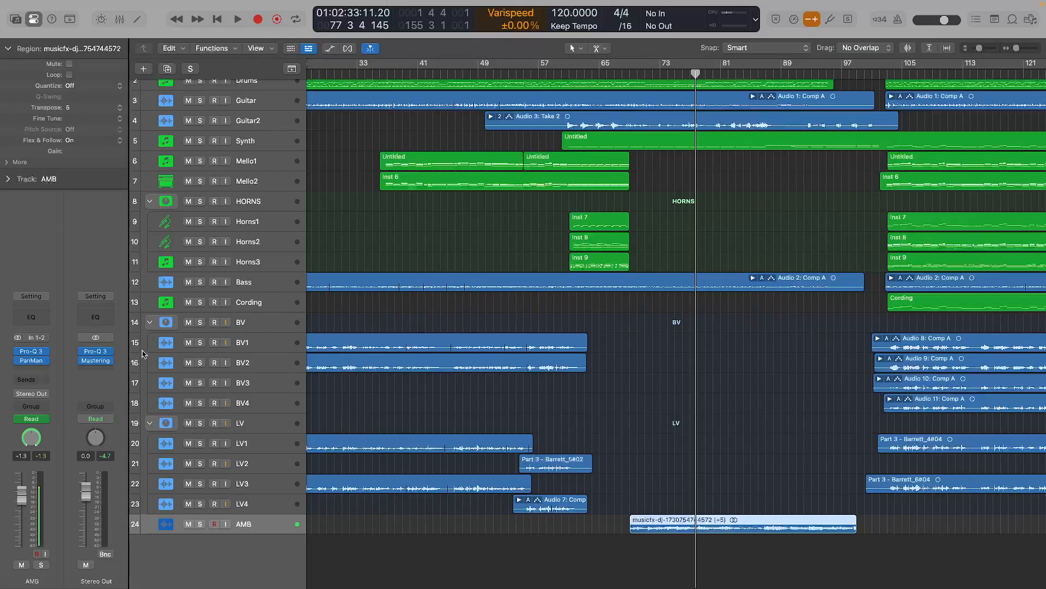
click(152, 324)
click(152, 331)
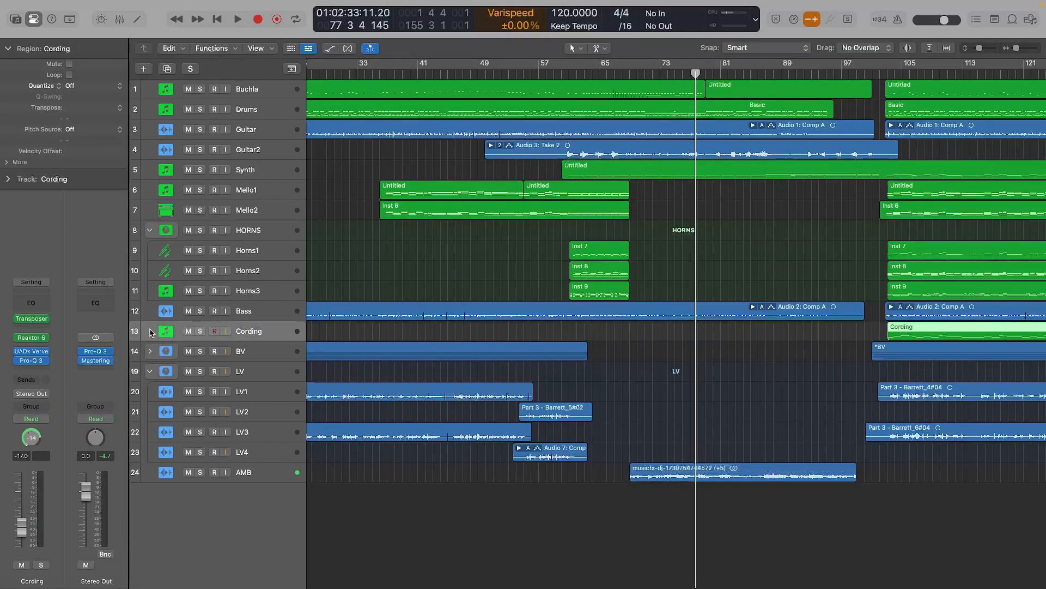
click(150, 351)
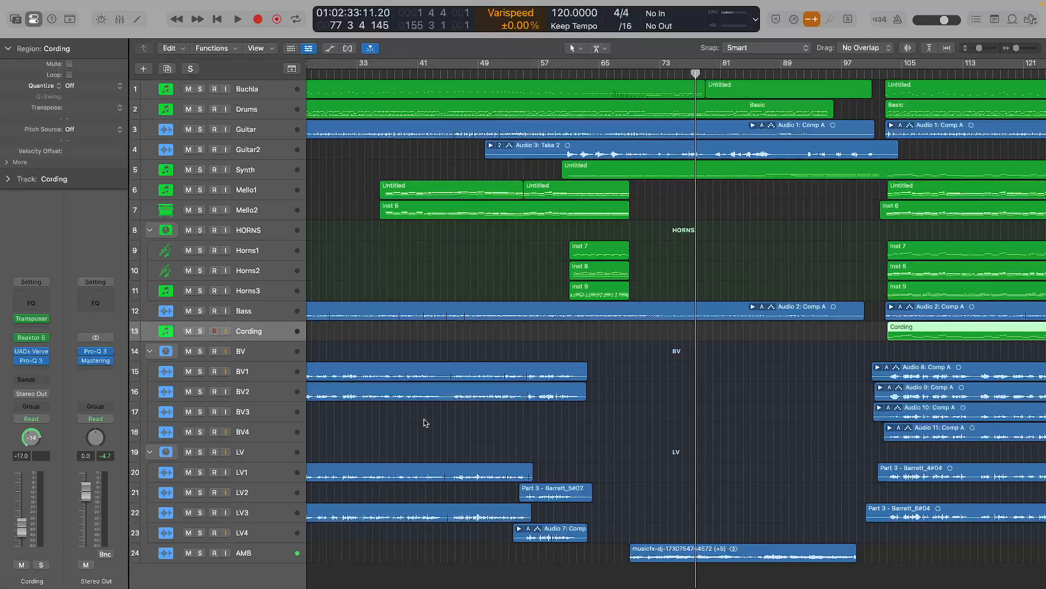
Play the full arrangement of the final section from bar 102 and stop at about bar 109.
scroll(562, 371, down, 3)
scroll(599, 333, up, 3)
scroll(753, 351, right, 5)
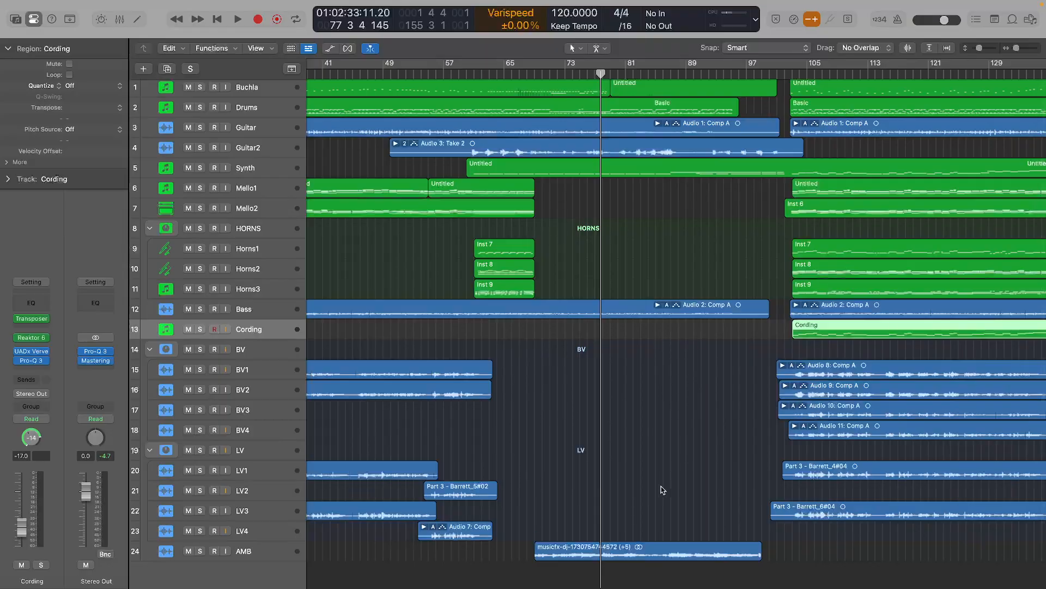
click(785, 74)
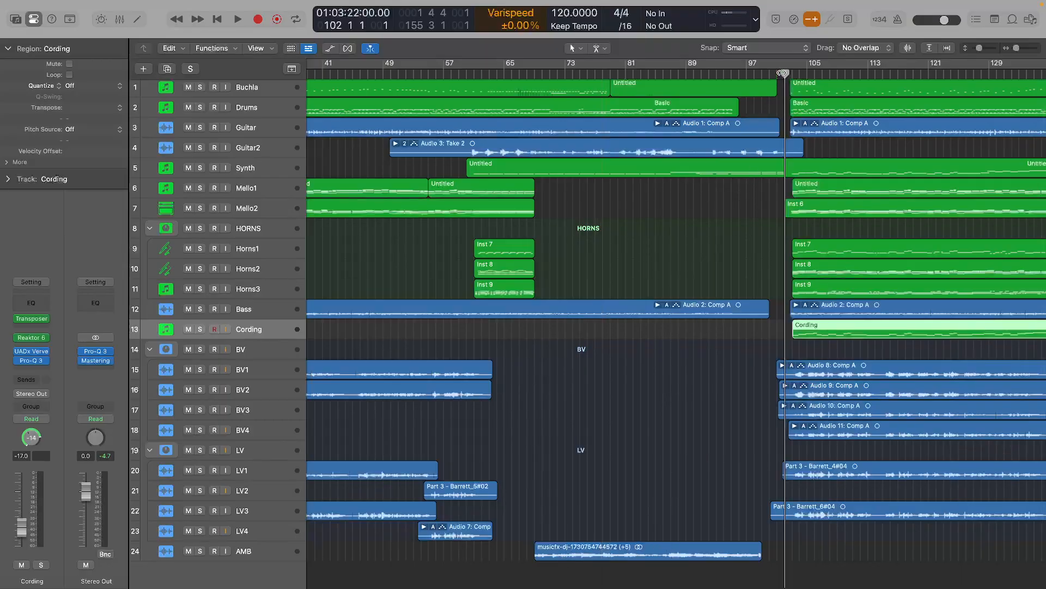
scroll(783, 75, right, 10)
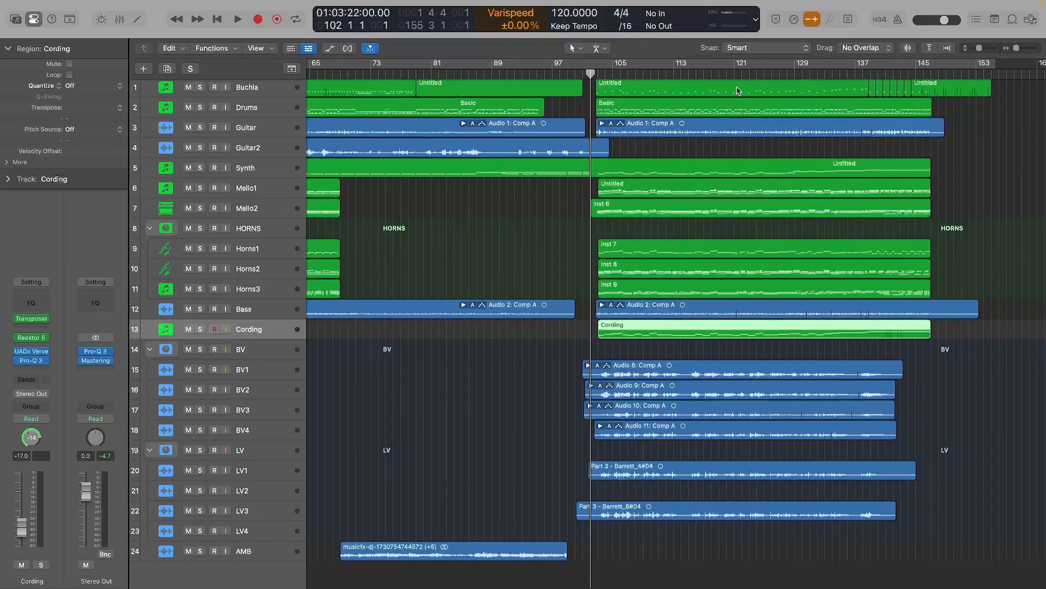
key(space)
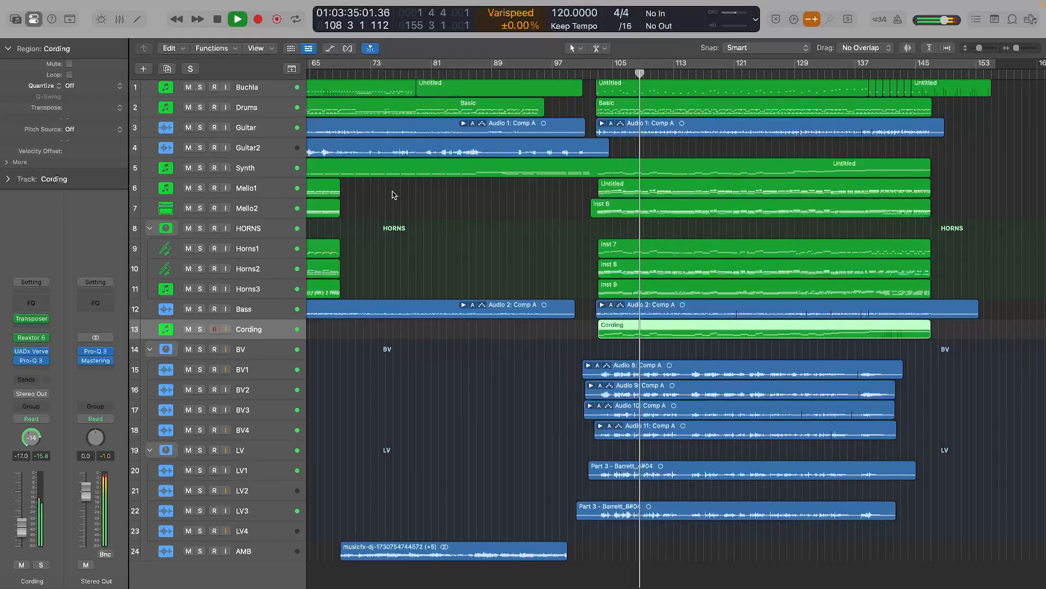
key(space)
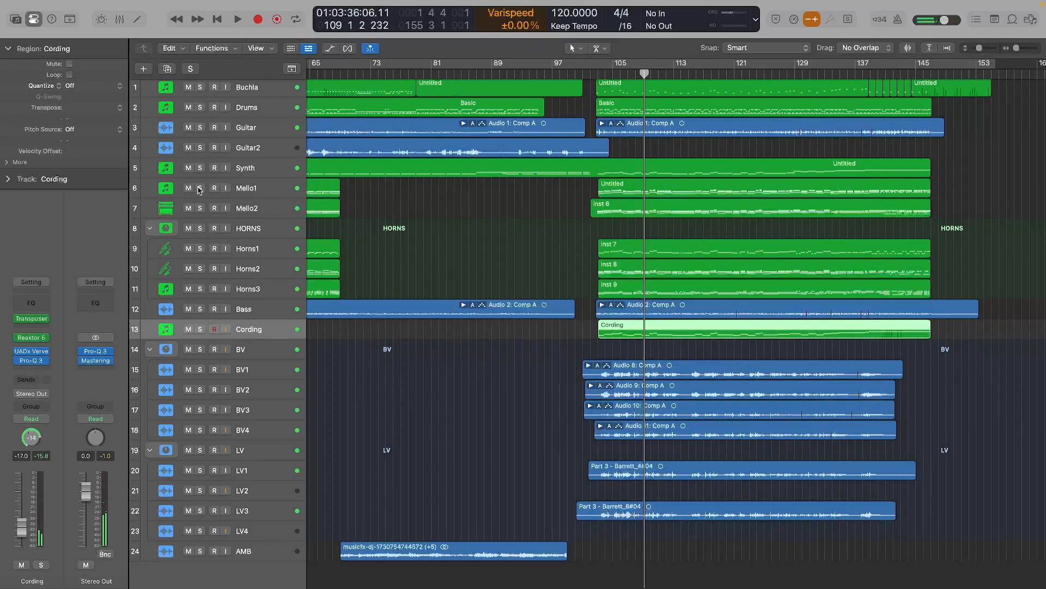
Solo Mello1, Mello2, the HORNS stack and Cording together and play them from bar 109.
drag(200, 188, 200, 208)
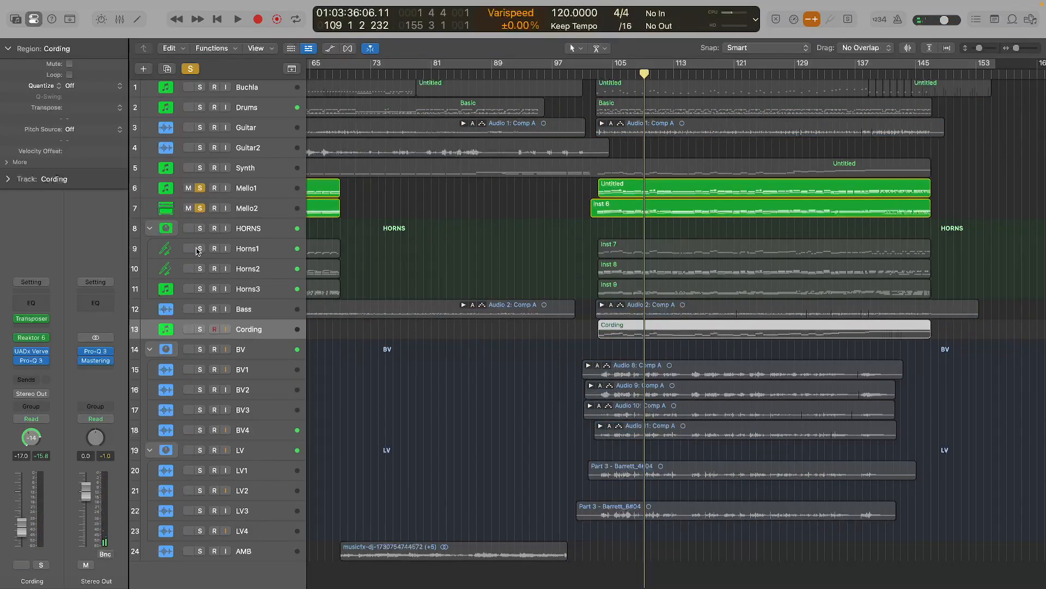
click(200, 232)
click(201, 329)
key(space)
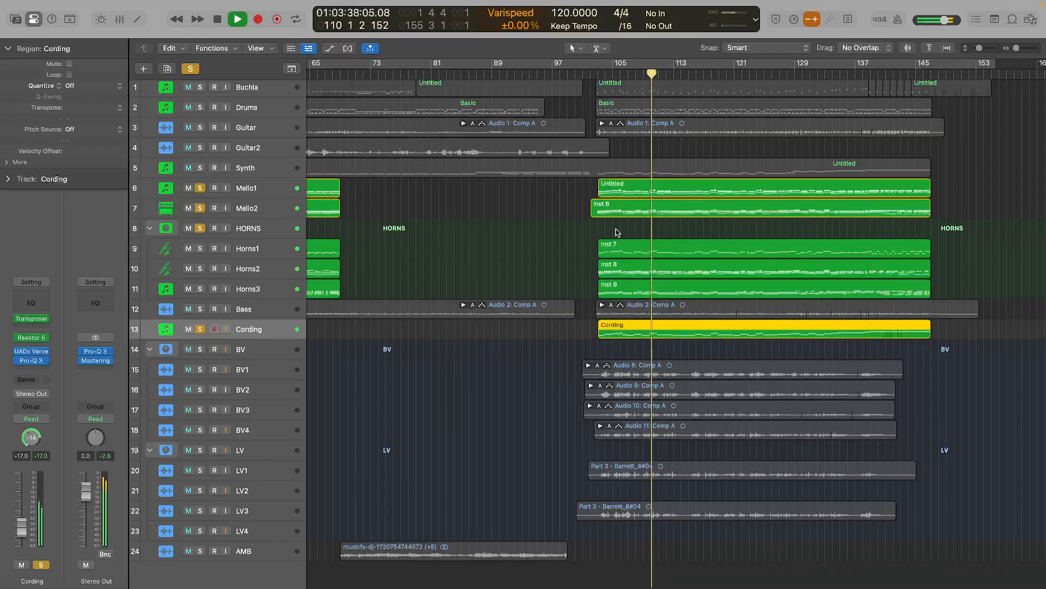
Isolate the Synth track during playback by soloing it and clearing the other solos, stop at about bar 115, and clear its solo.
click(200, 167)
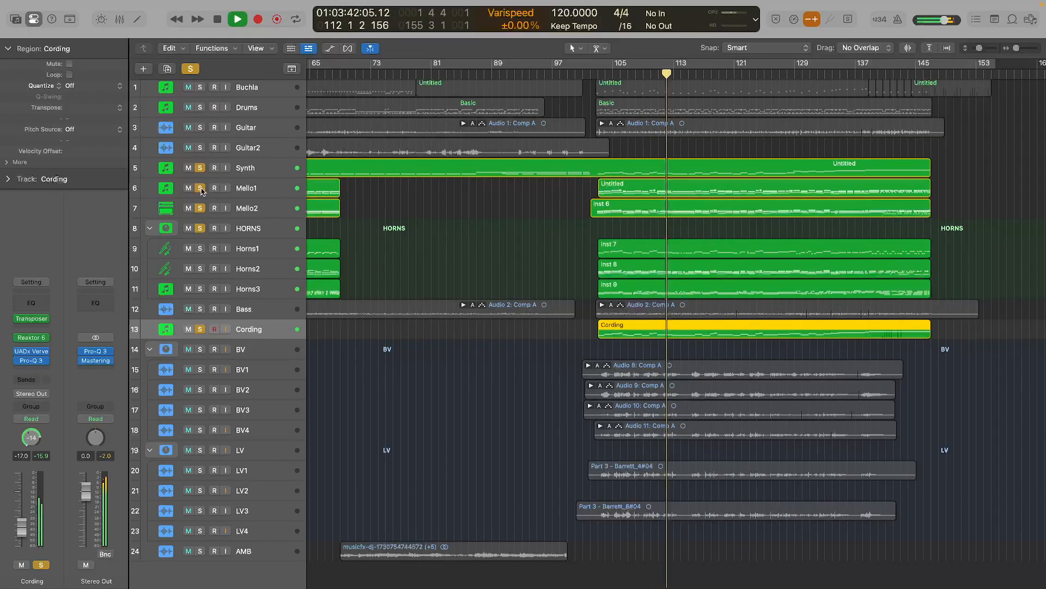
drag(200, 188, 200, 228)
click(200, 330)
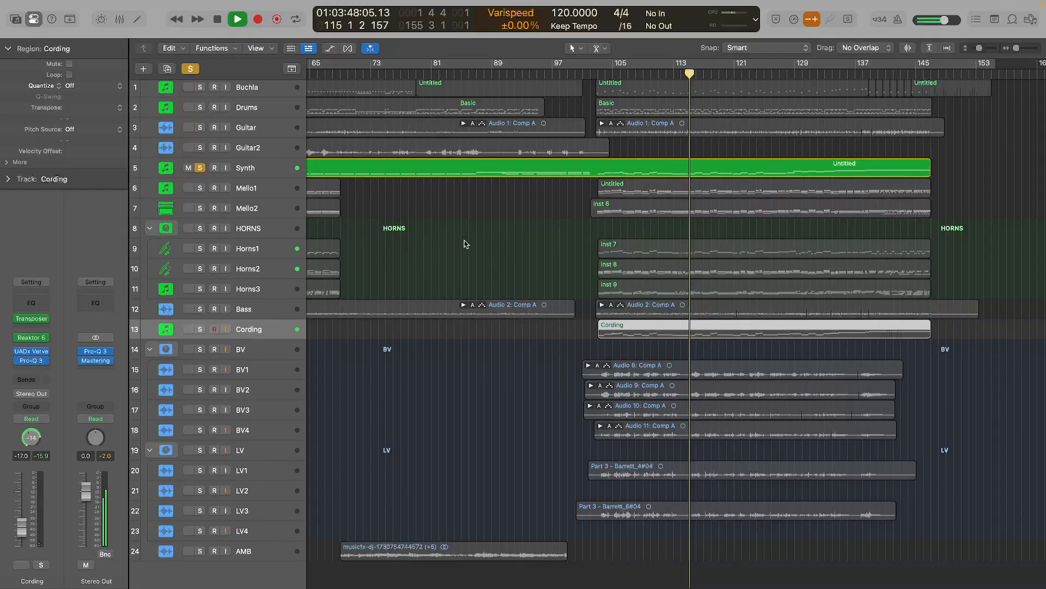
key(space)
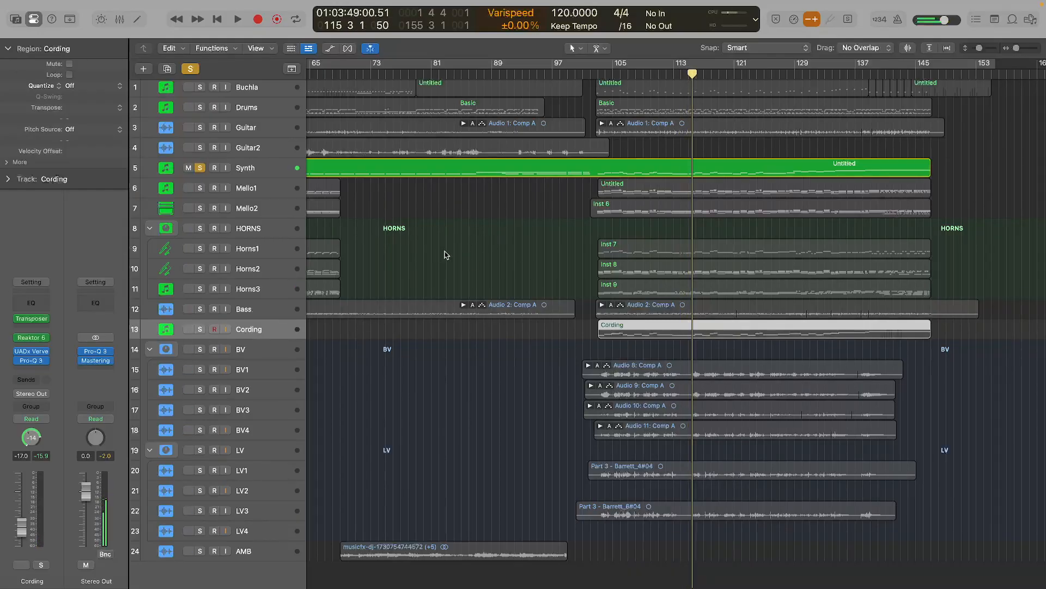
scroll(443, 230, left, 5)
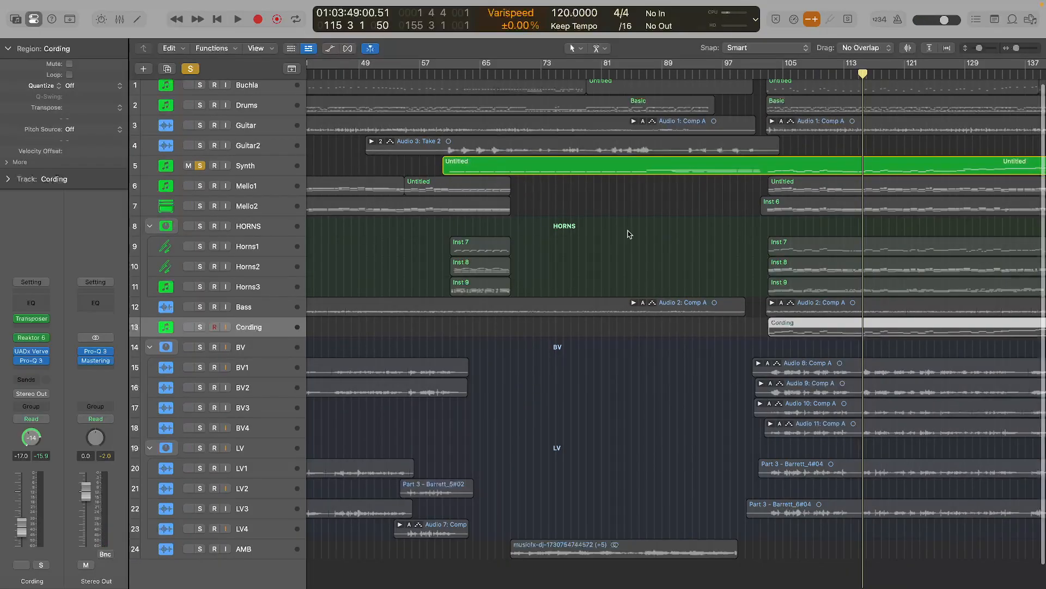
scroll(615, 247, right, 3)
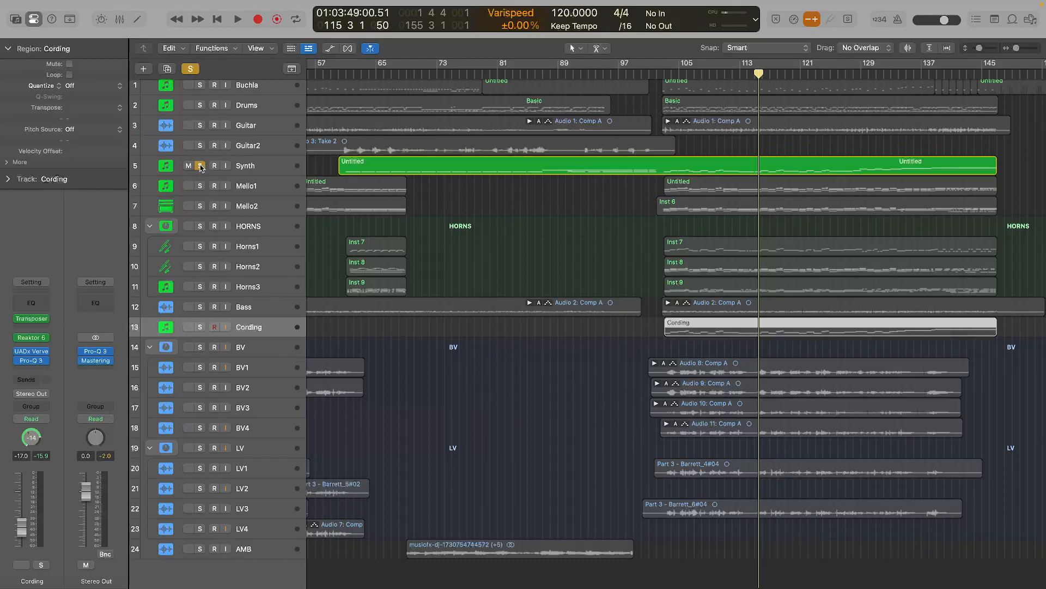
click(200, 165)
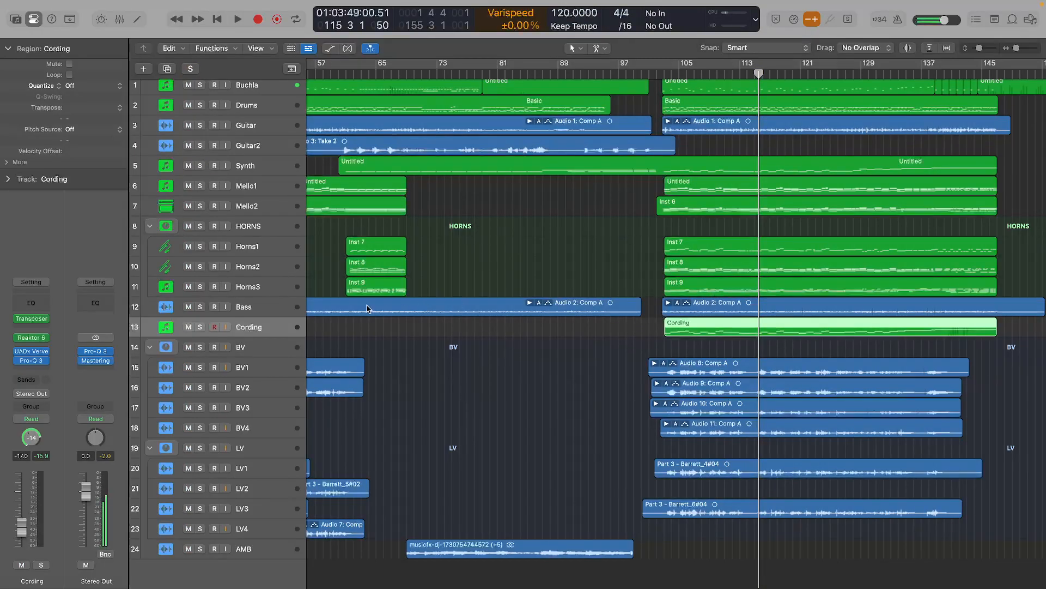
Show the Buchla Easel V instrument on the Buchla track, close its window, and briefly play the full mix around bar 115.
scroll(736, 115, up, 1)
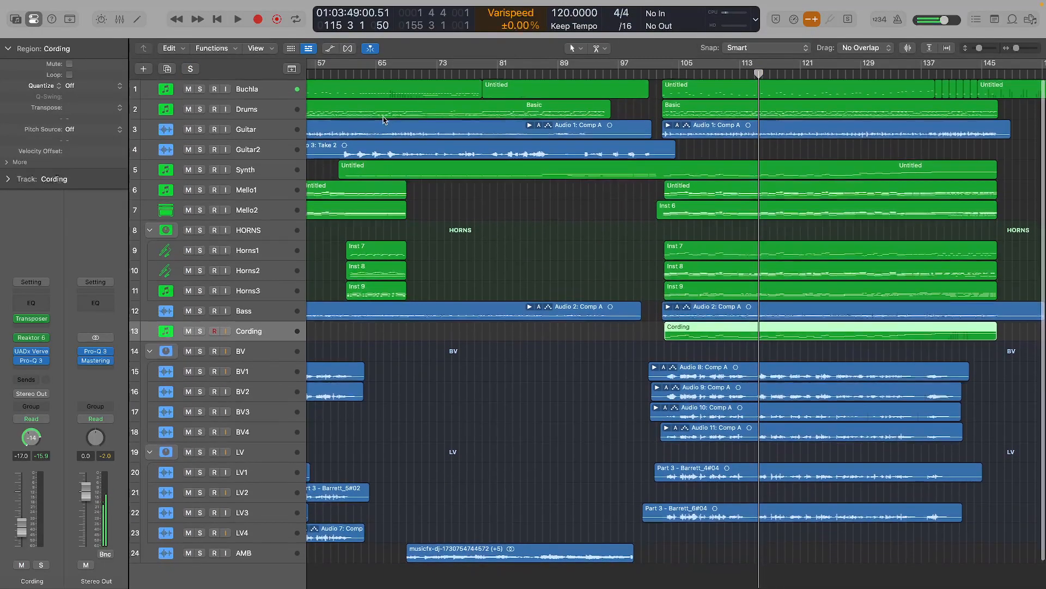
click(255, 90)
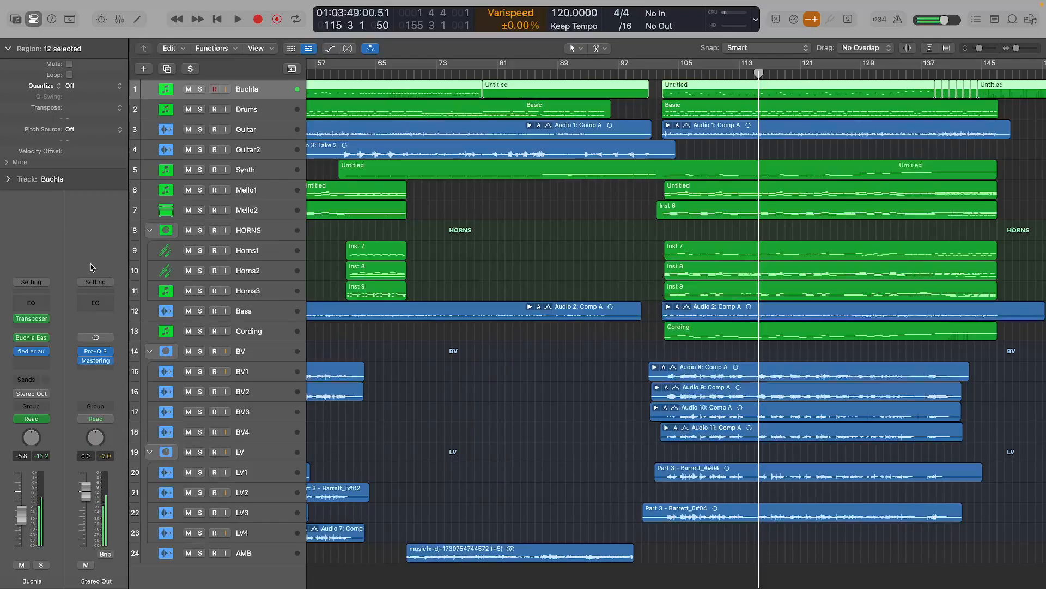
click(33, 337)
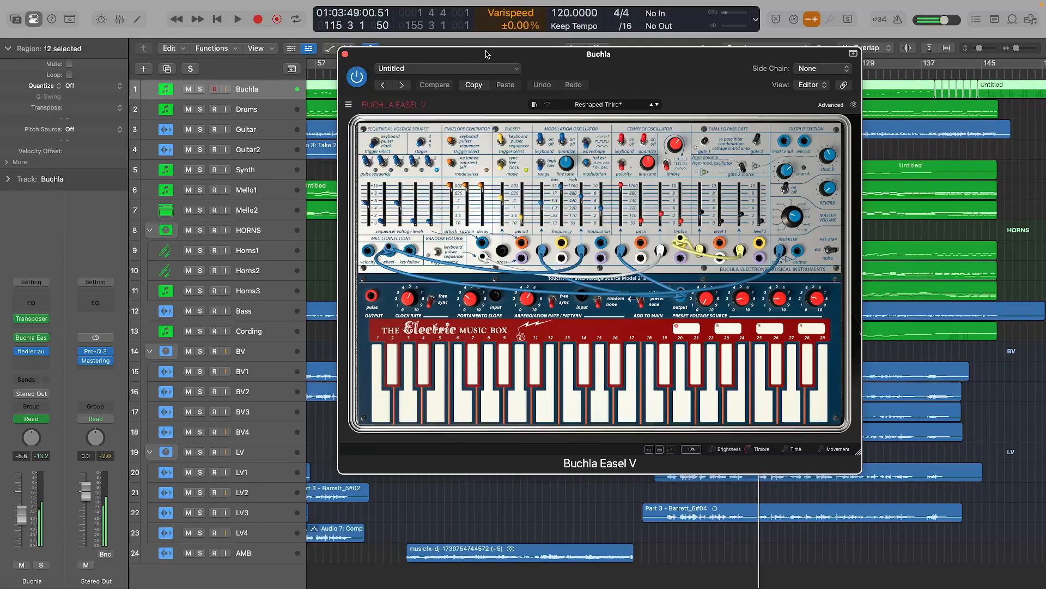
click(345, 54)
key(space)
key(space)
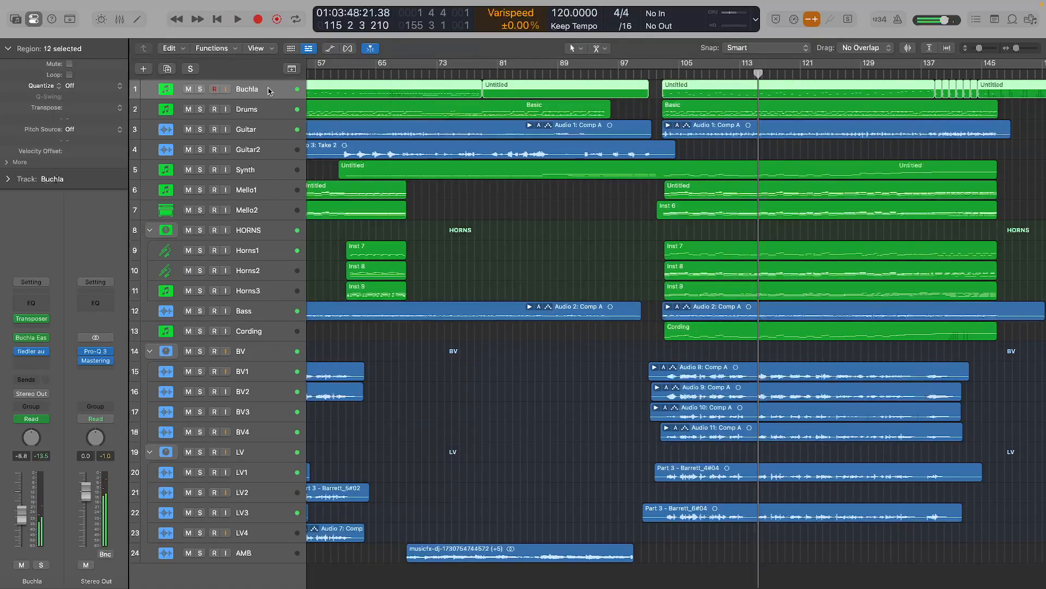
scroll(797, 303, right, 3)
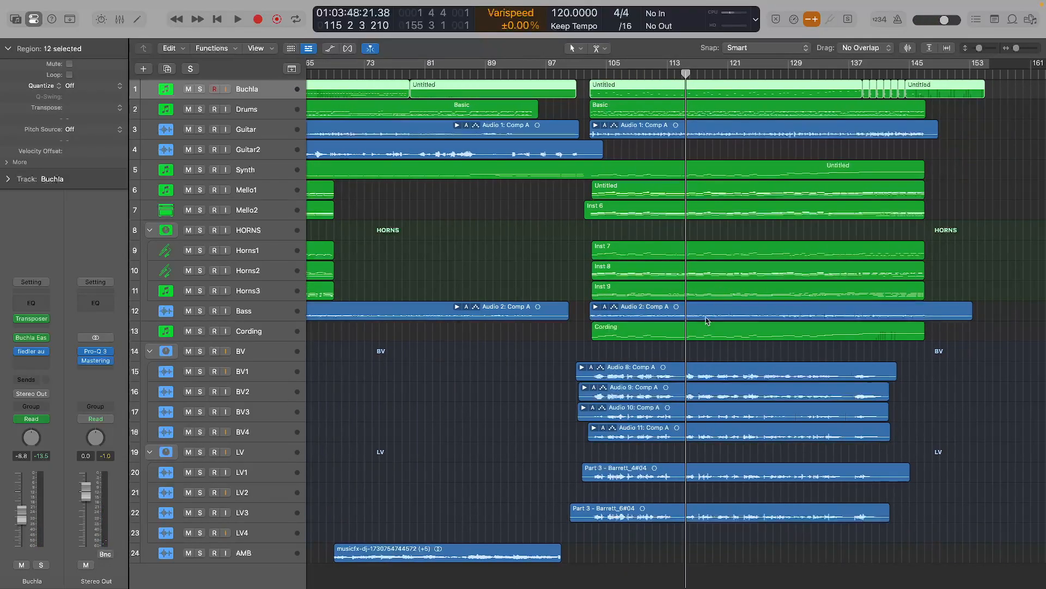
scroll(792, 397, right, 2)
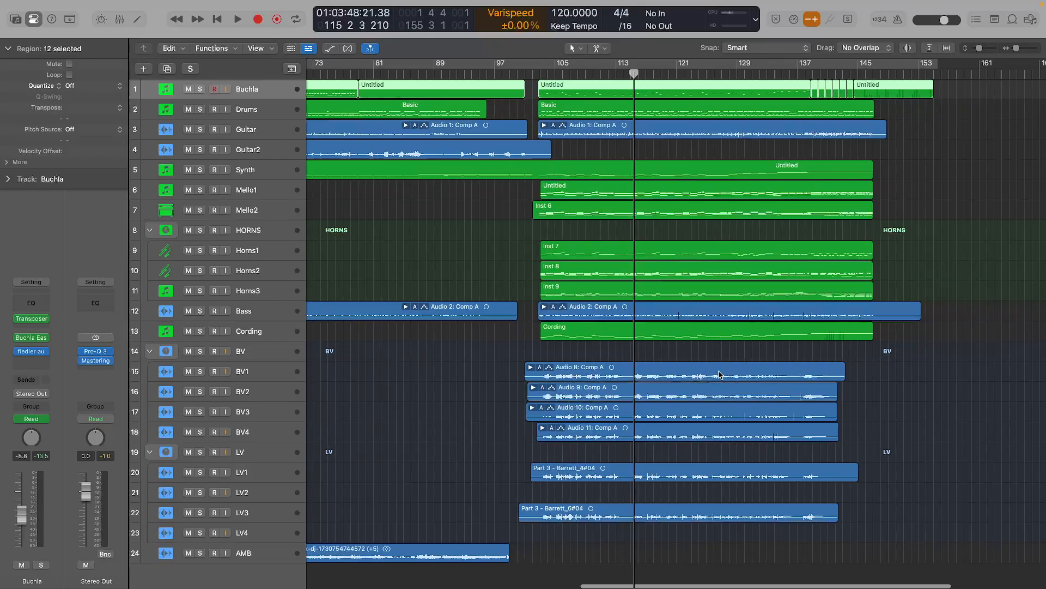
scroll(354, 306, down, 2)
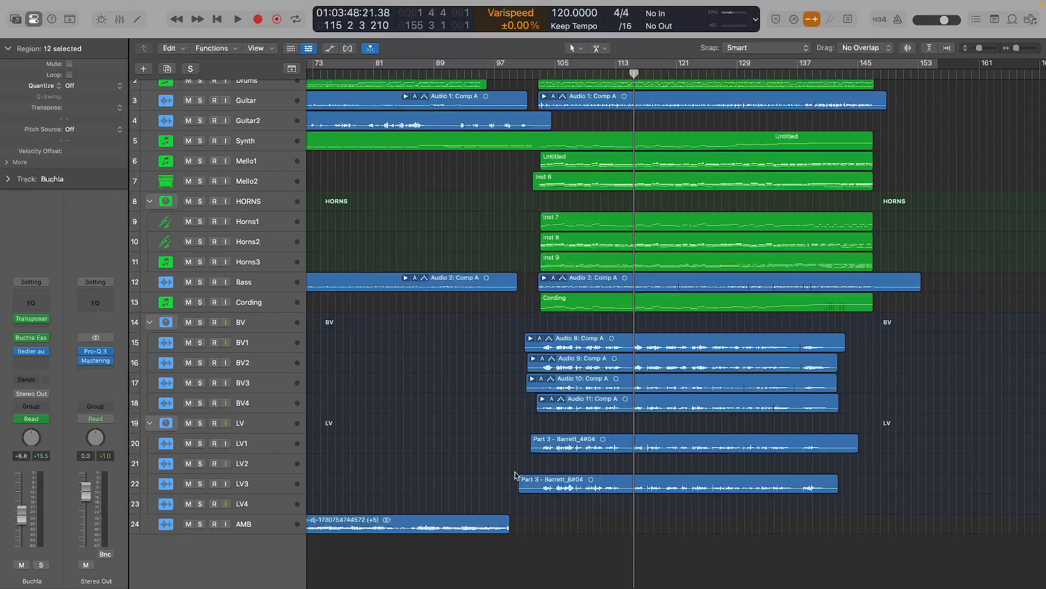
scroll(516, 474, left, 10)
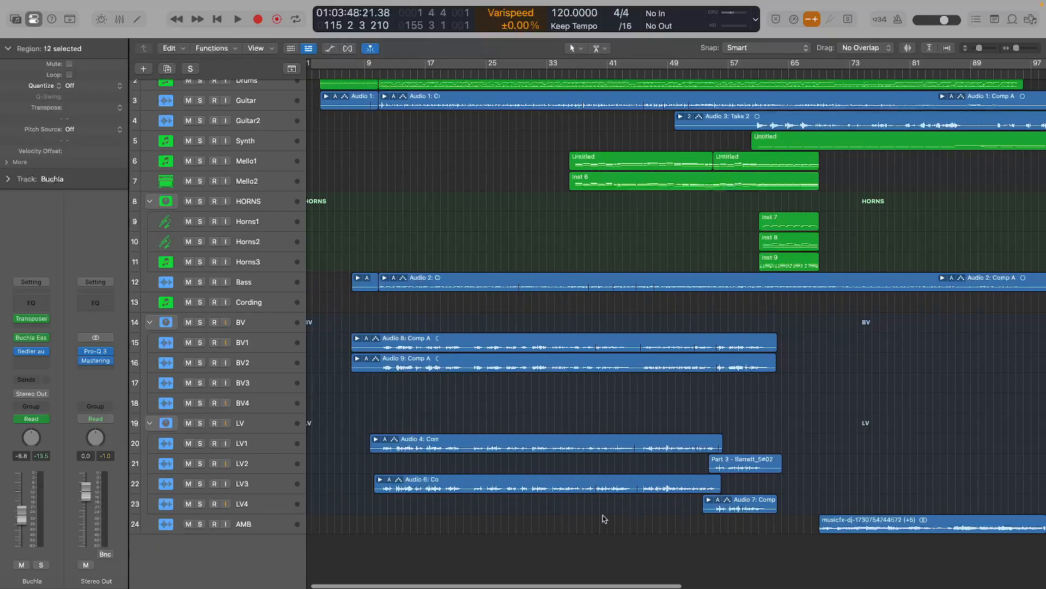
scroll(799, 470, right, 10)
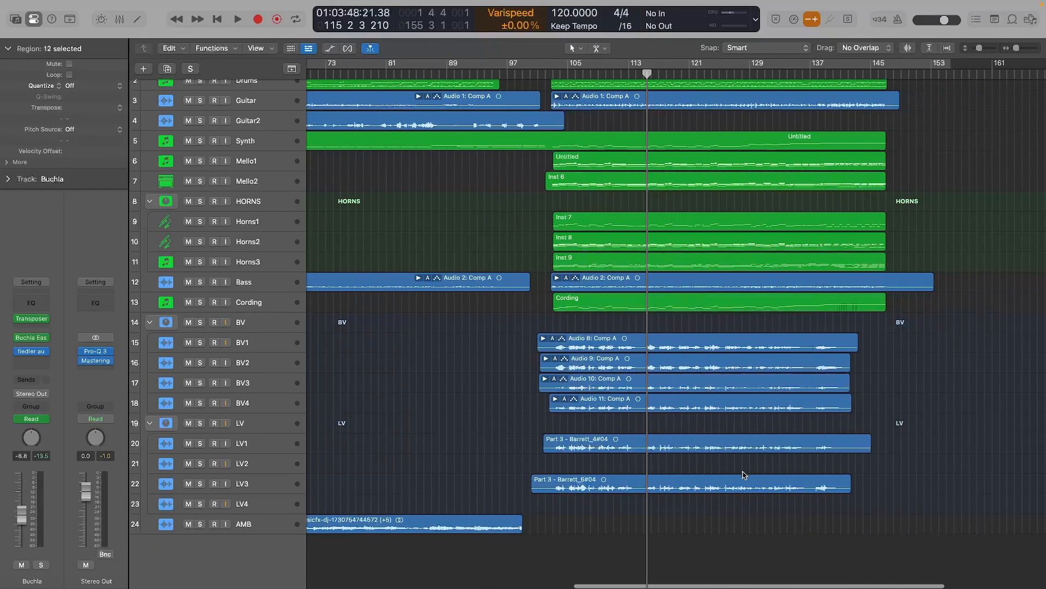
Solo the BV stack and play the final section's backing vocals from bar 103.
scroll(337, 493, left, 10)
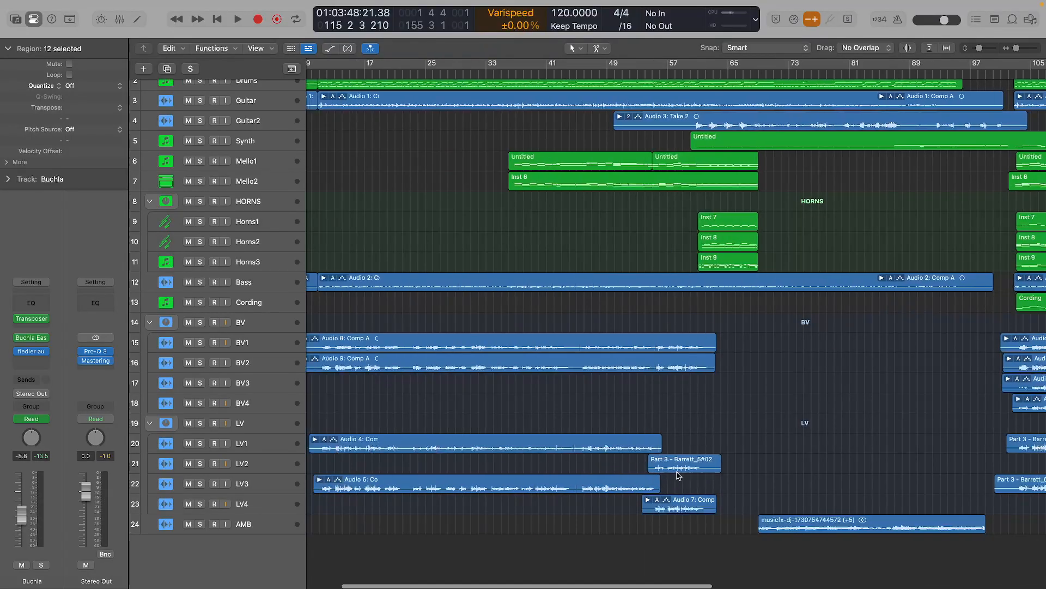
scroll(845, 474, right, 6)
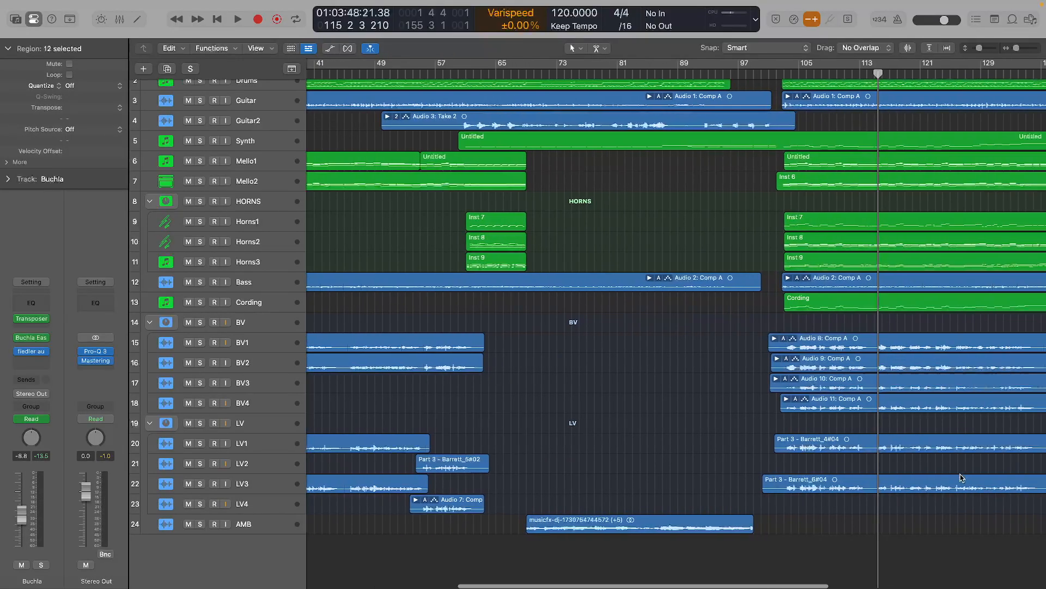
scroll(648, 362, right, 7)
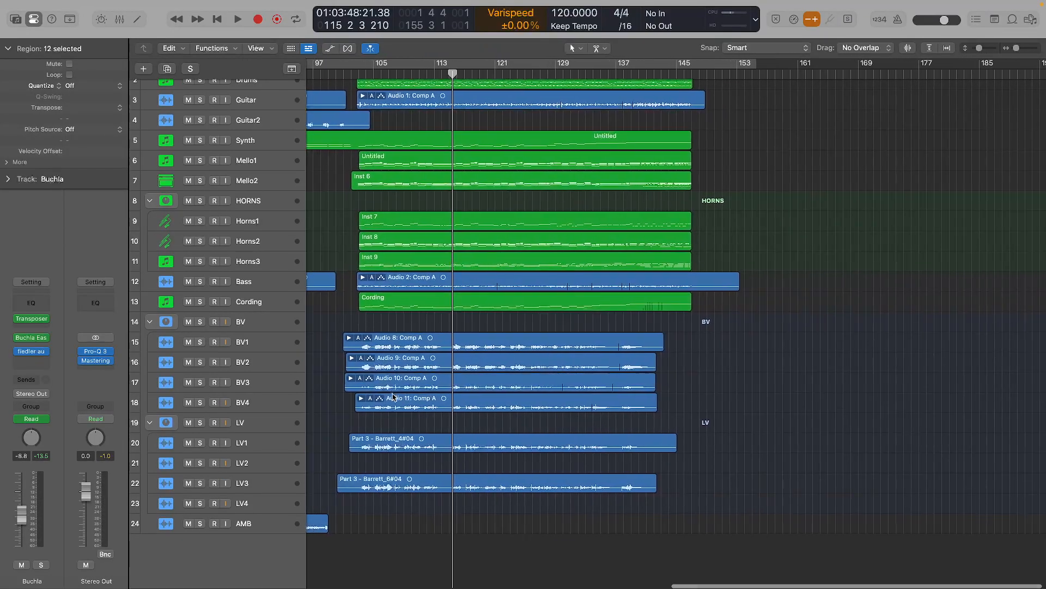
click(245, 324)
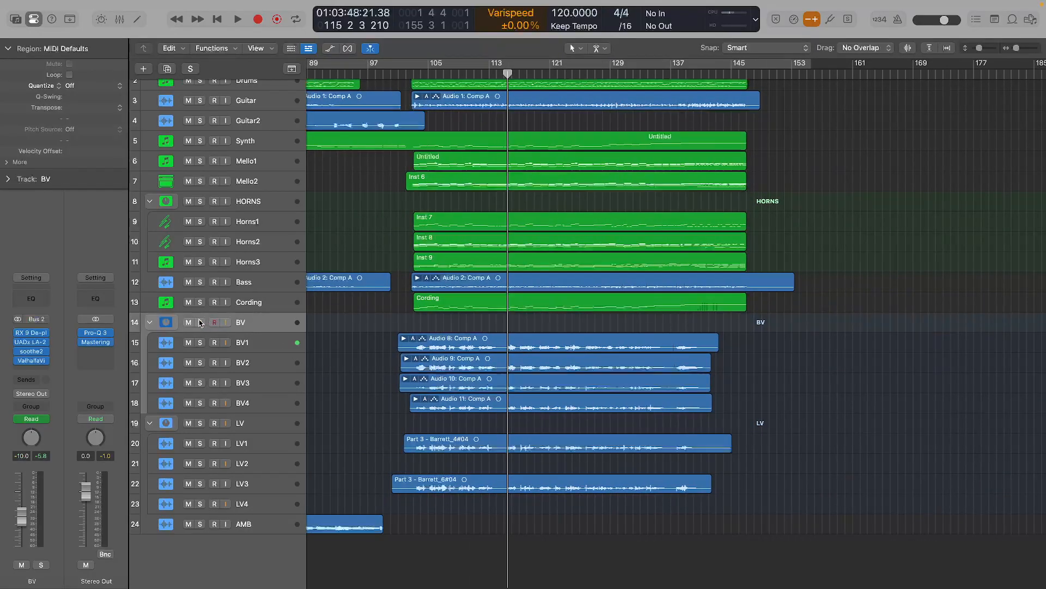
click(210, 324)
click(250, 303)
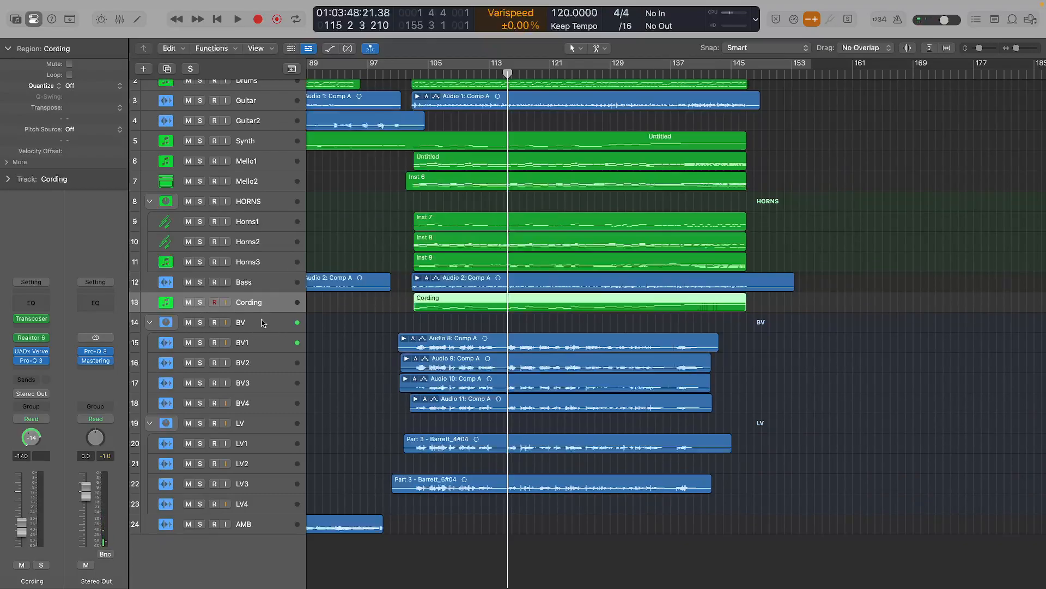
click(415, 78)
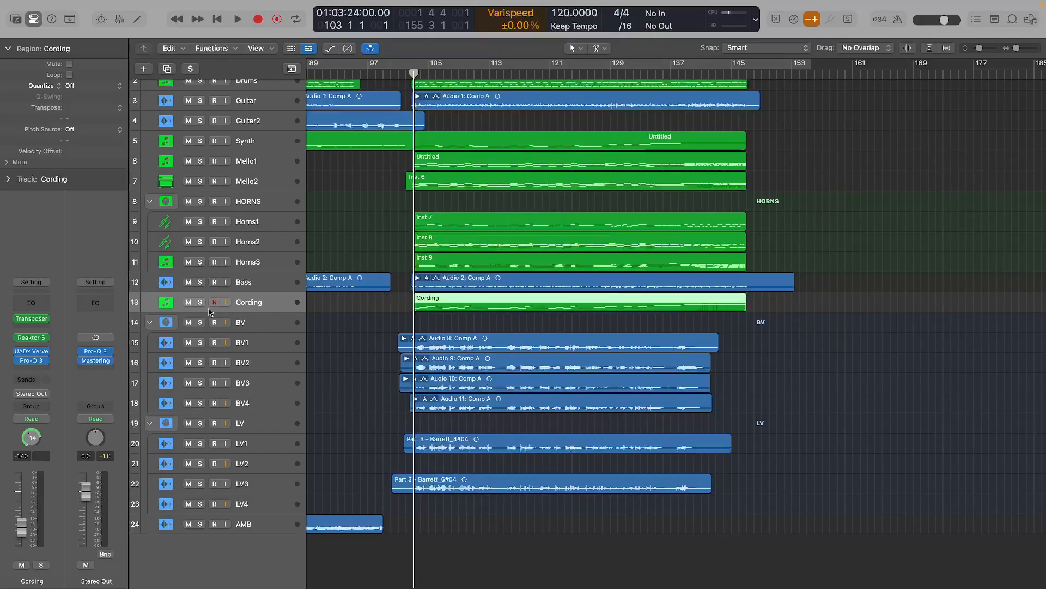
click(201, 324)
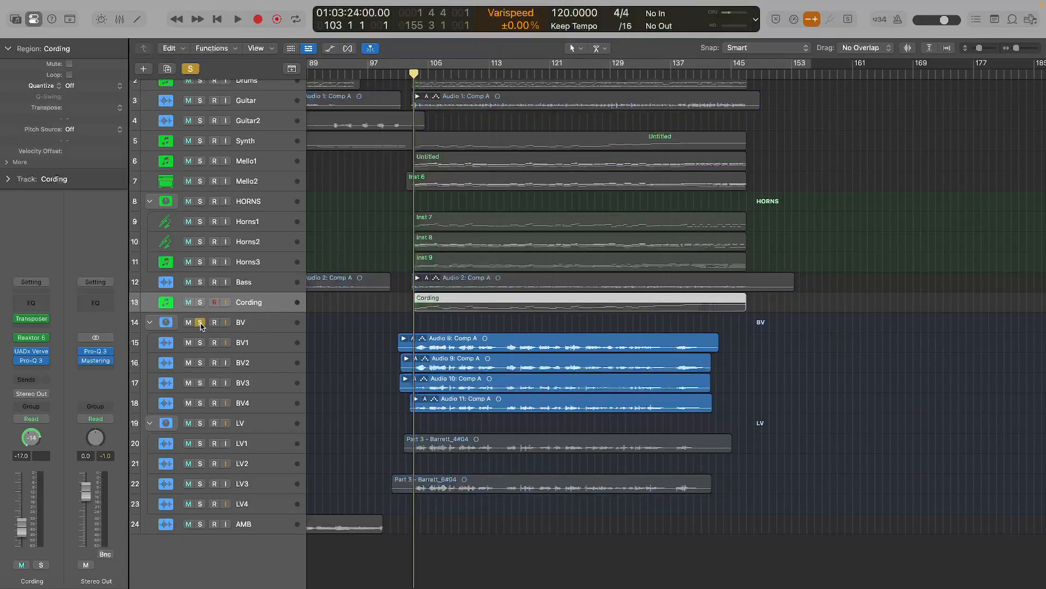
key(space)
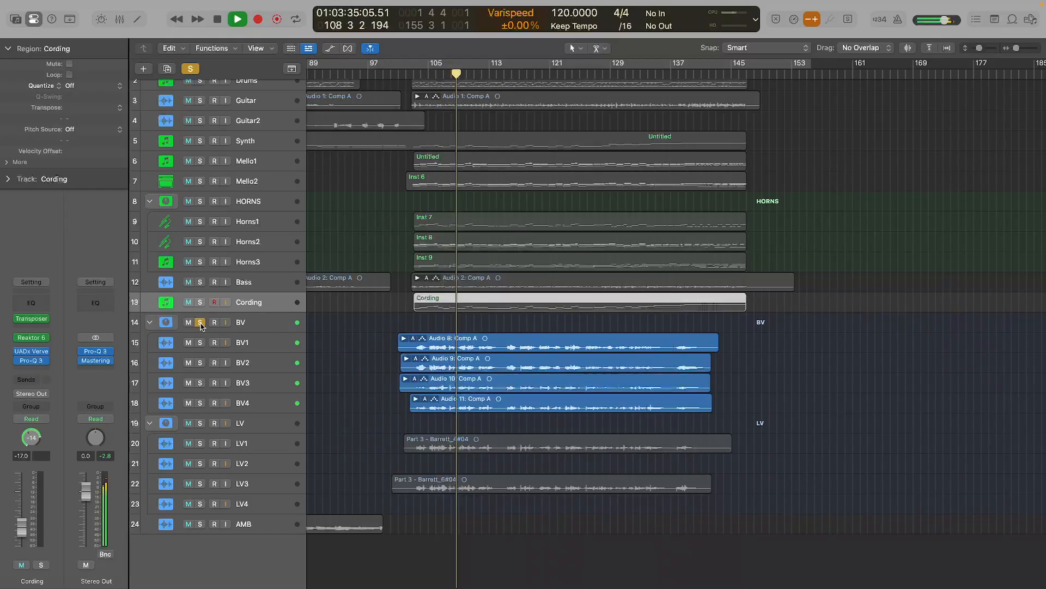
Clear the BV stack's solo during playback, briefly play the full mix in short bursts, and stop at about bar 109.
click(200, 323)
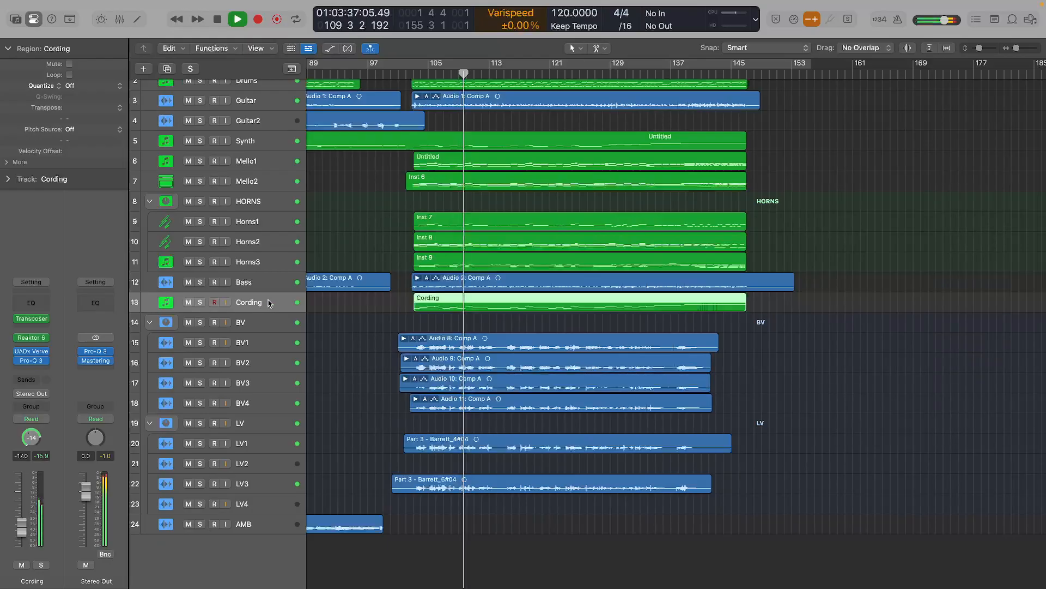
key(space)
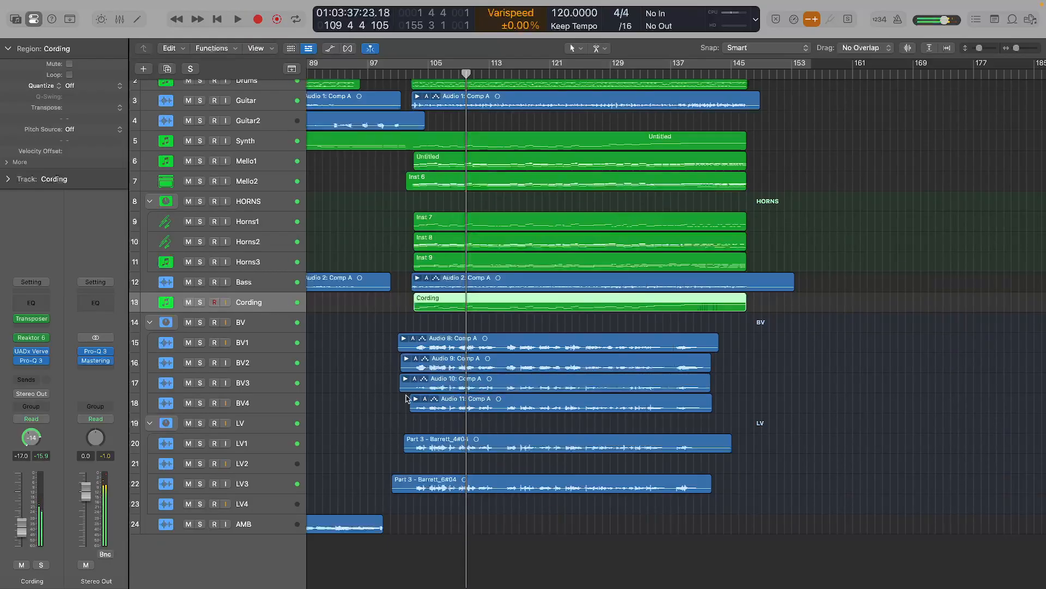
key(space)
key(space)
key(space)
key(space)
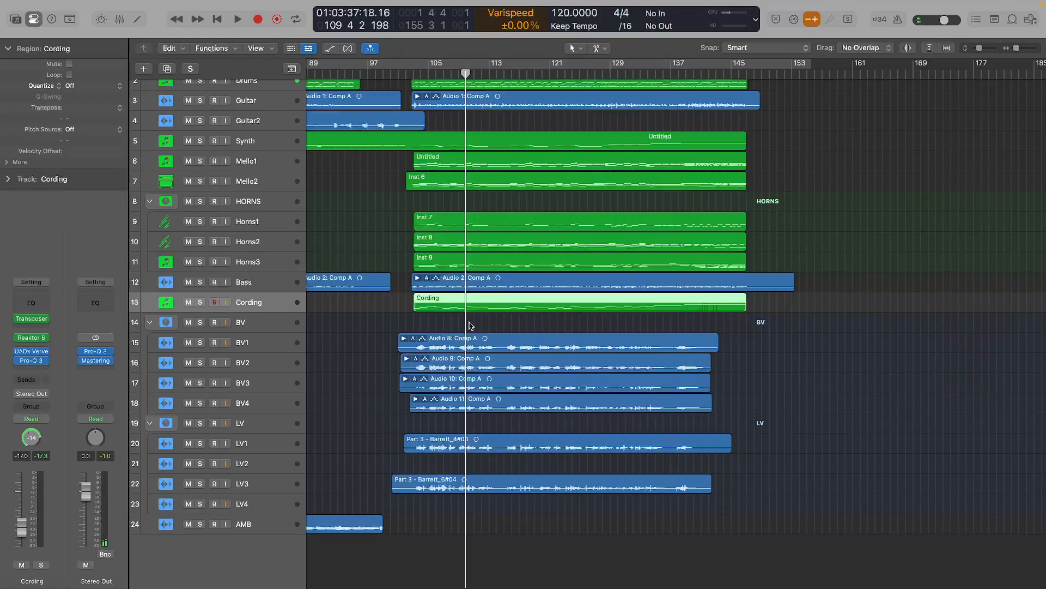
Show the whole song arrangement from the first bar to the end, with all tracks from Buchla to AMB in view.
scroll(480, 328, right, 2)
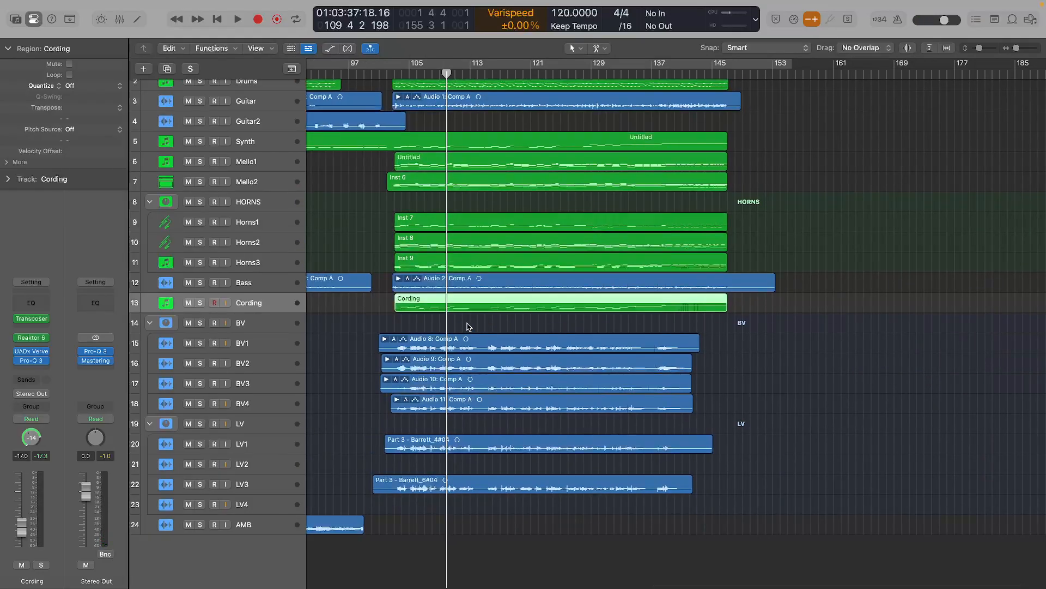
scroll(506, 324, right, 2)
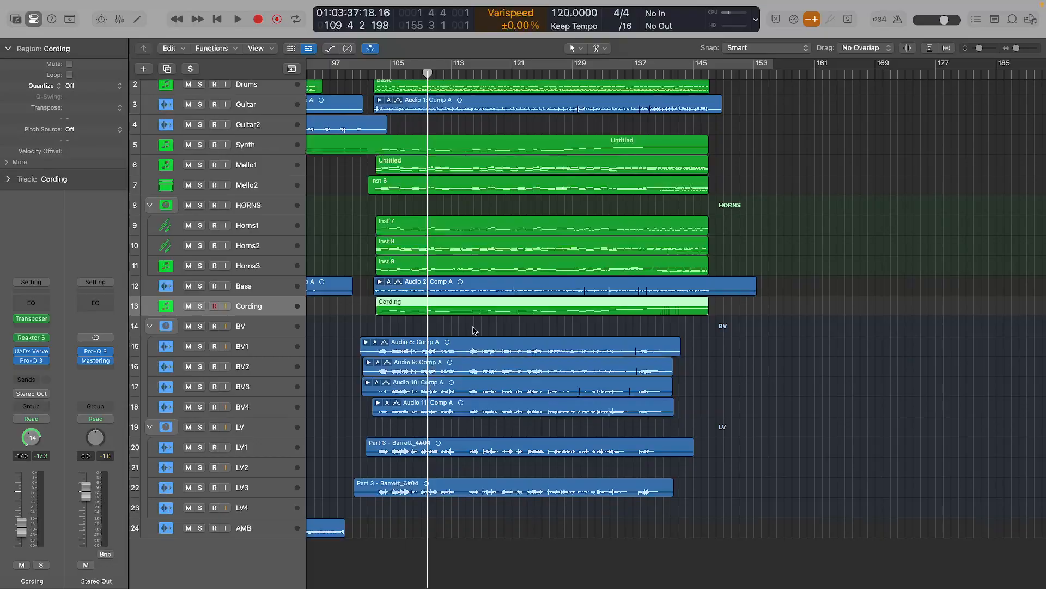
scroll(474, 330, up, 2)
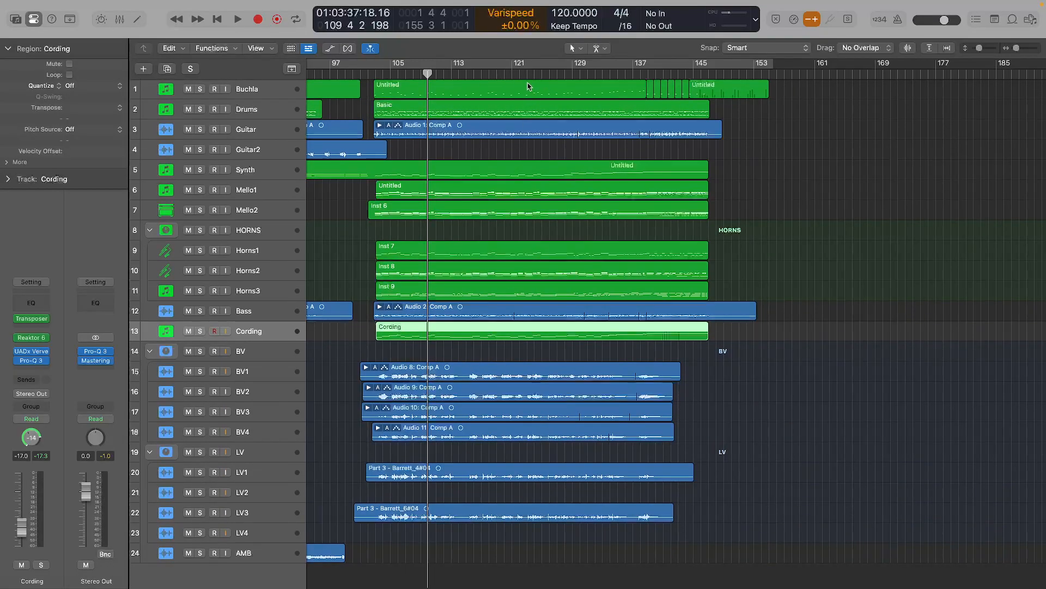
key(super+Left)
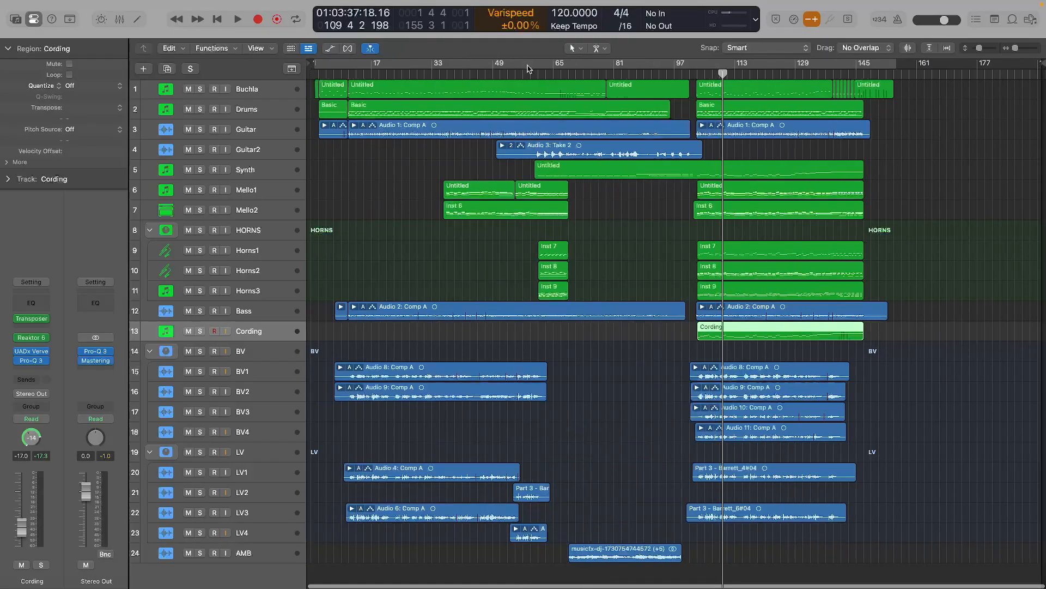